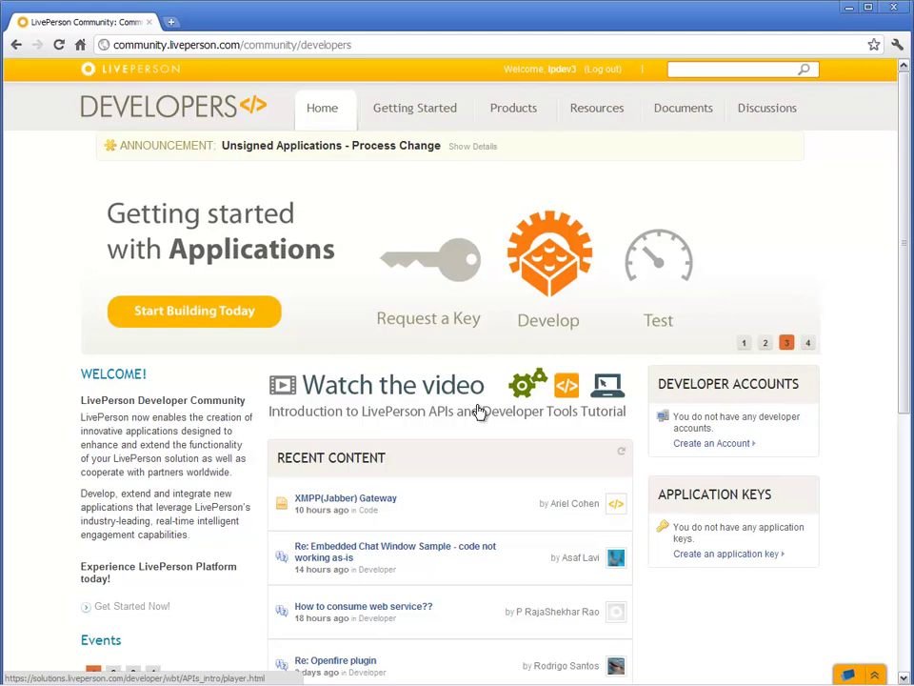
Create a new development account from the API Keys & Accounts Create New Account page.
mouse_move(588, 118)
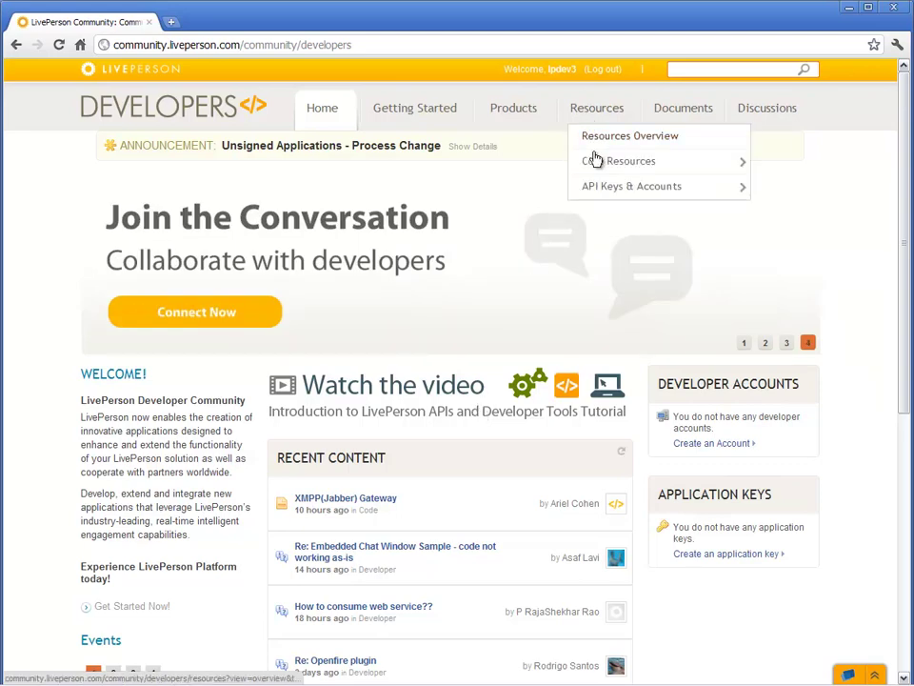
mouse_move(596, 186)
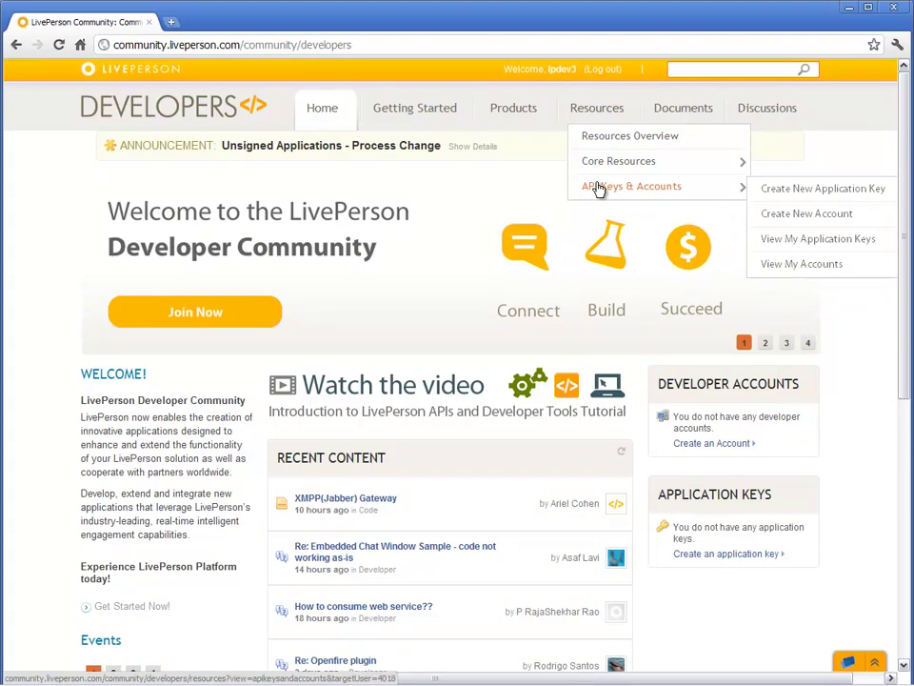
left_click(764, 215)
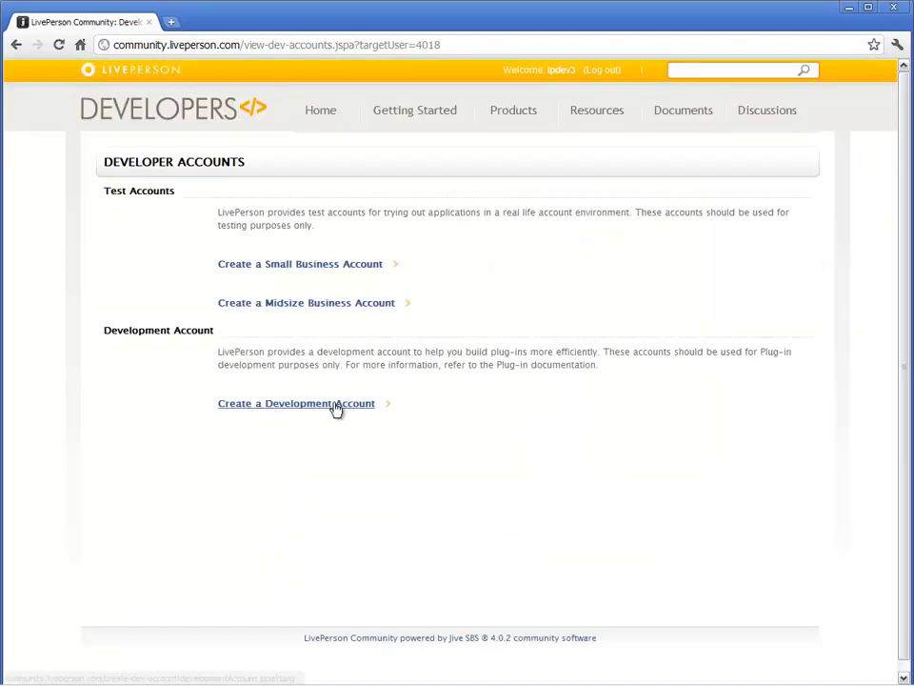
left_click(335, 404)
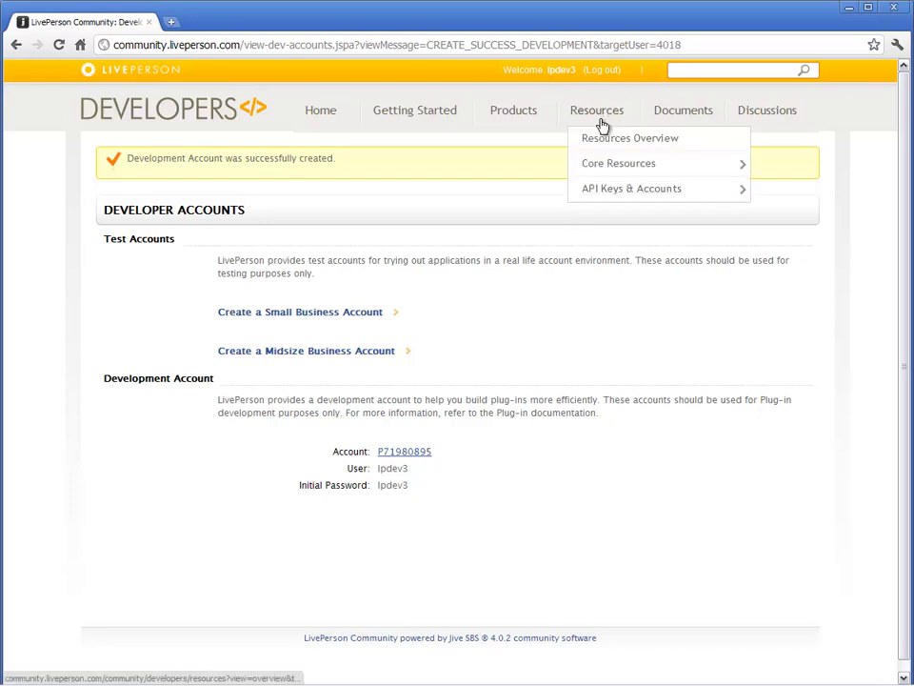
mouse_move(602, 187)
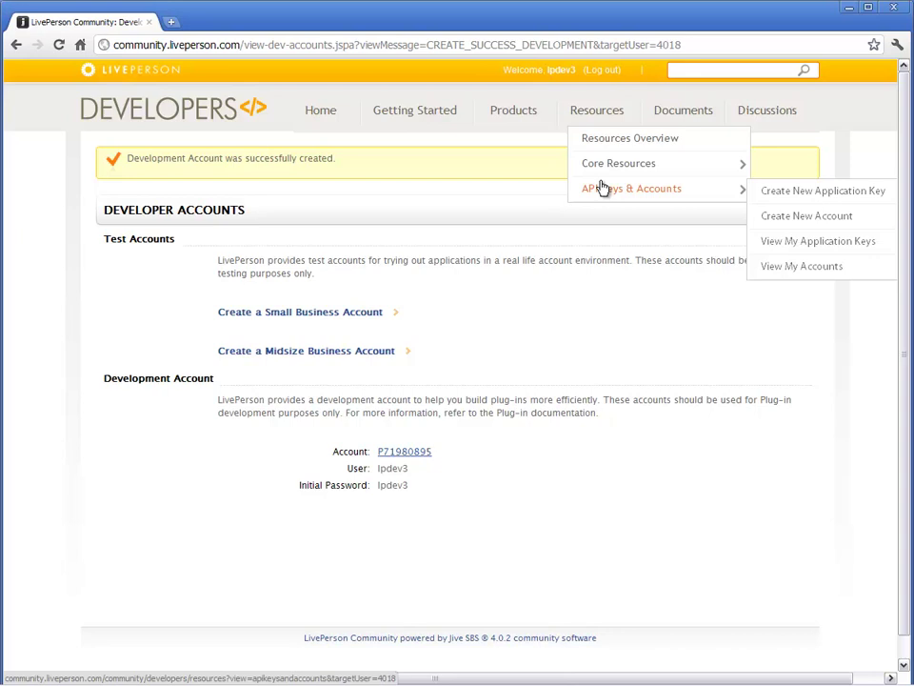
Start an application key 'plug-in demo' with Application Plug-ins, Development purpose and a test-account description.
left_click(781, 189)
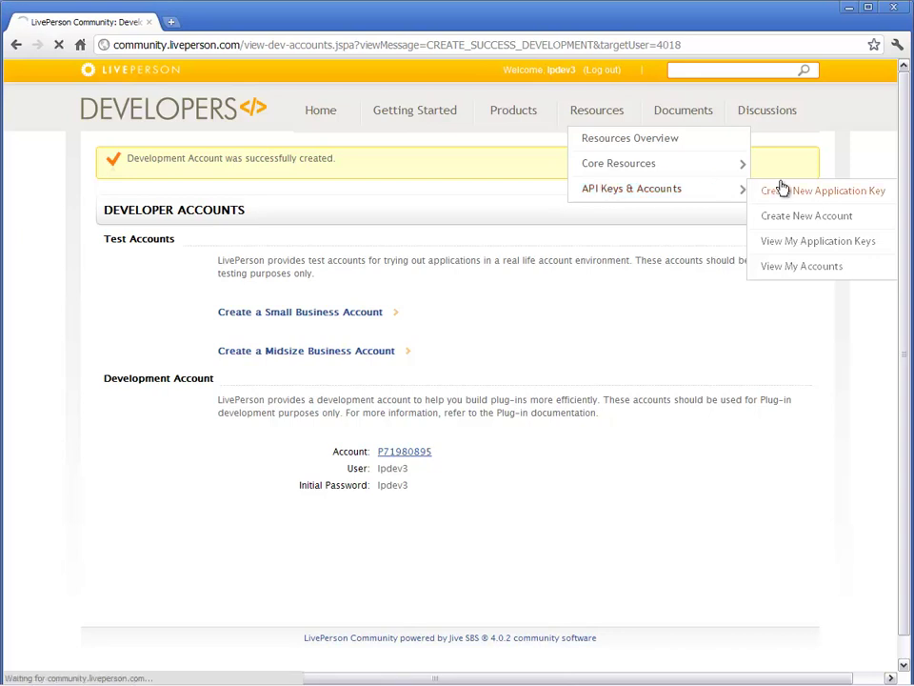
type("pl")
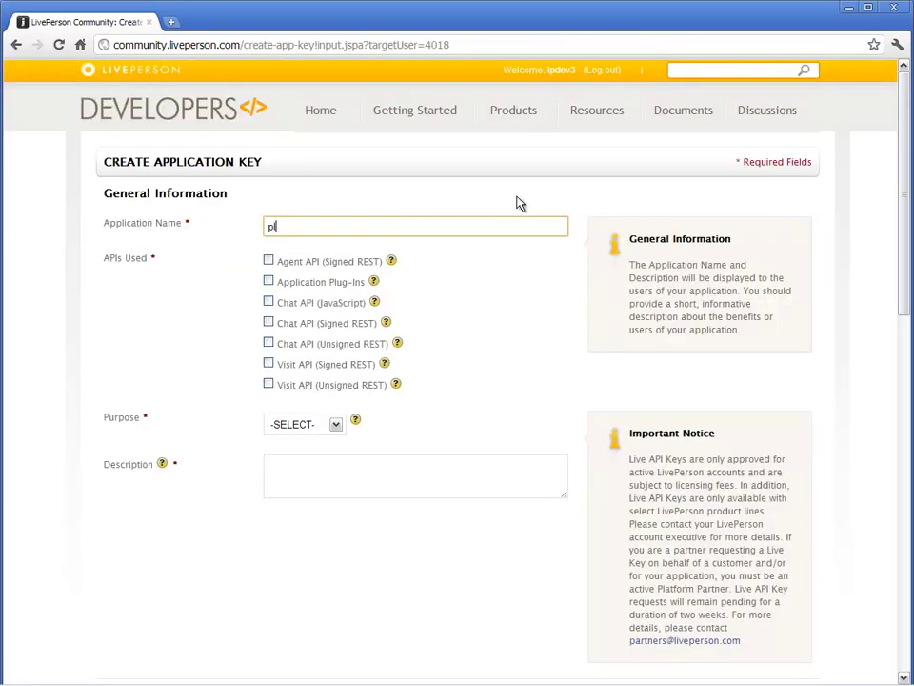
type("ug-in demo")
left_click(270, 279)
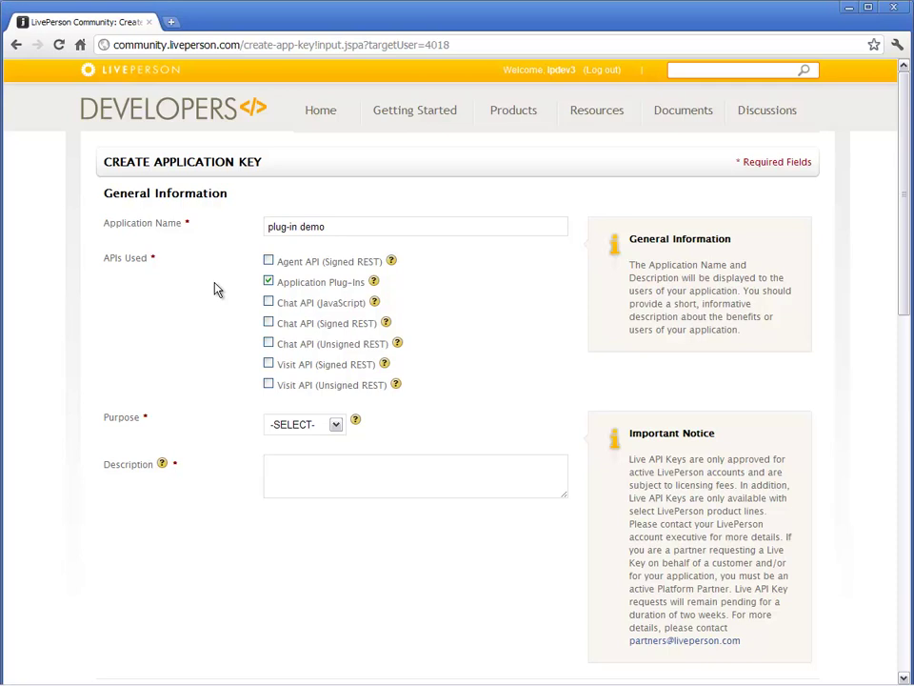
left_click(335, 424)
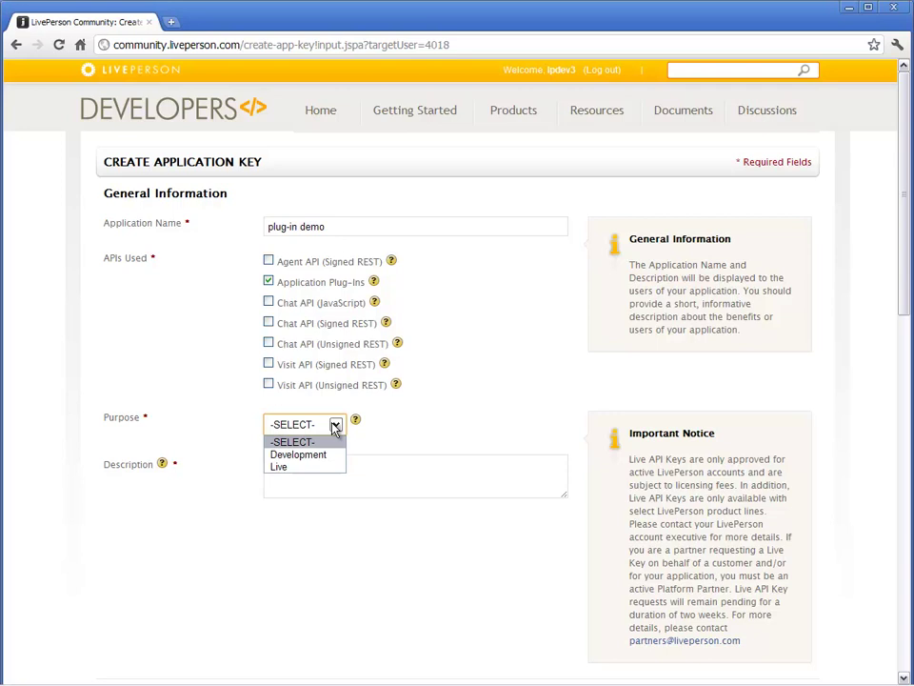
left_click(327, 455)
left_click(320, 456)
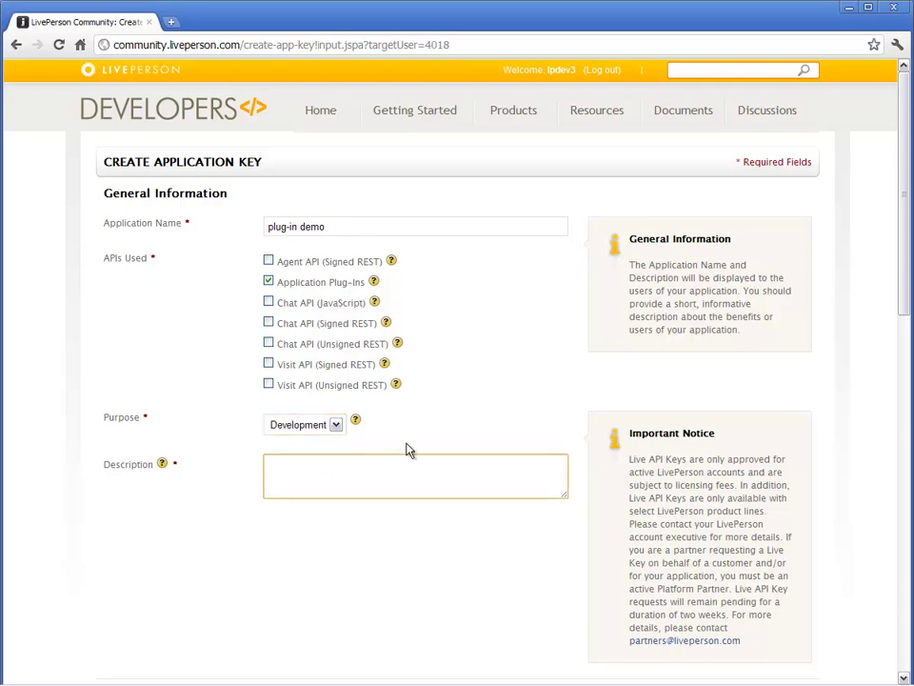
type("This plug-in will be used ")
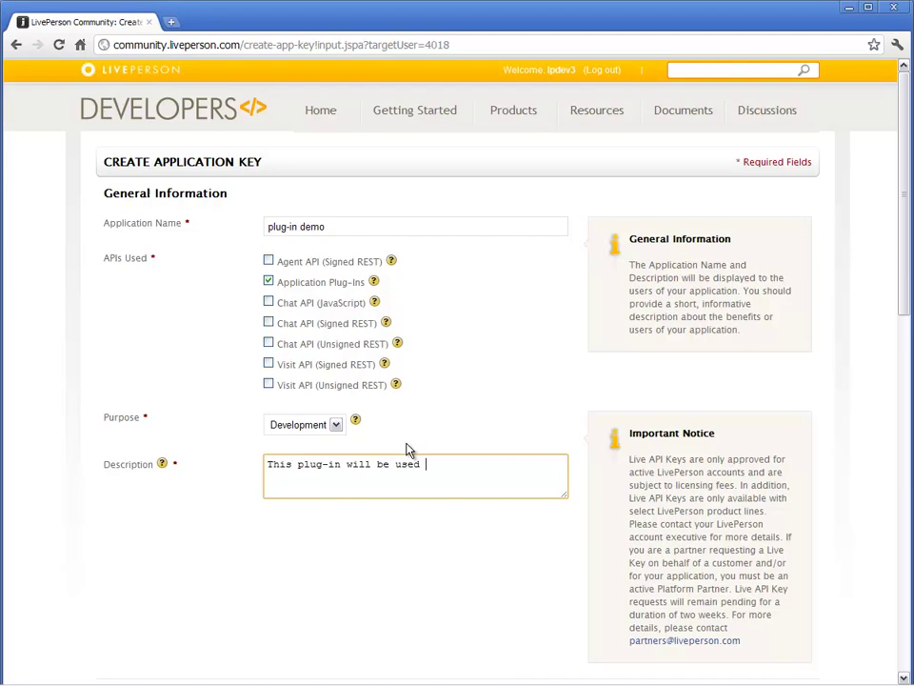
type("in a test account")
Choose the Partner option for 'What best describes you', accept the developer agreement and save the key.
scroll(406, 450, "down", 6)
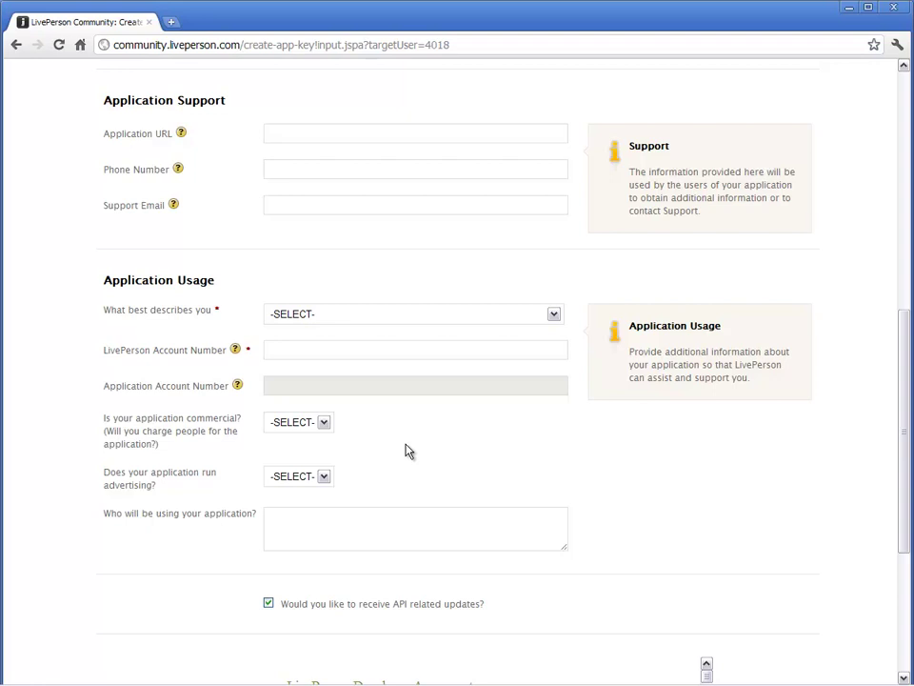
left_click(553, 315)
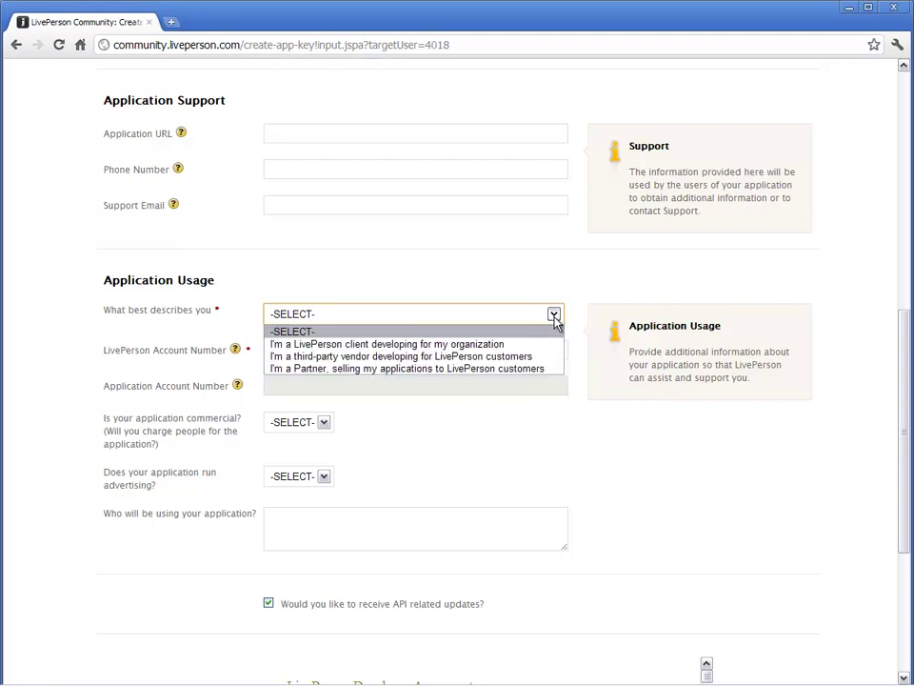
left_click(524, 368)
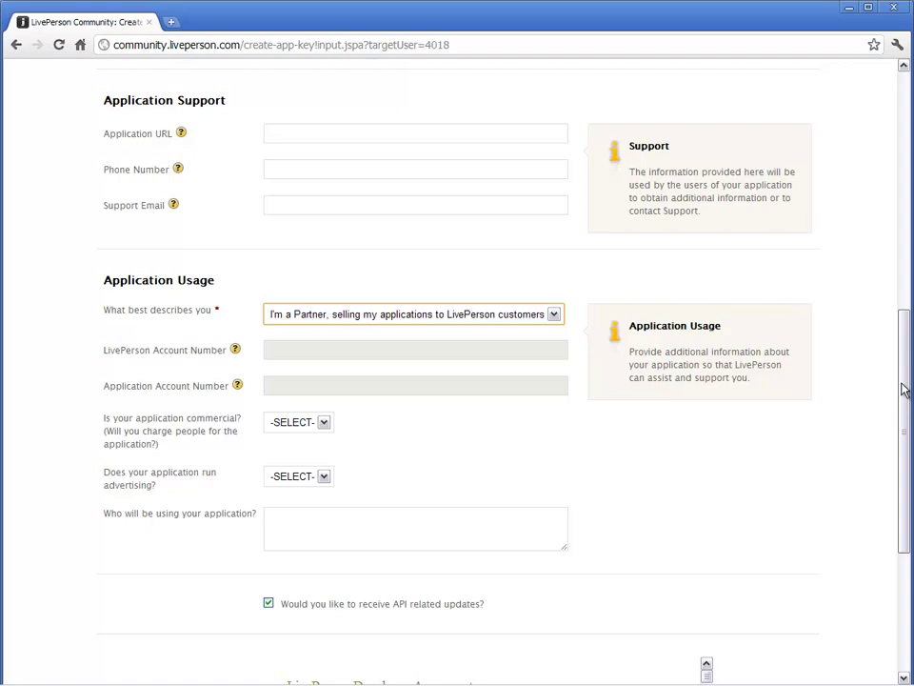
left_click_drag(904, 388, 890, 536)
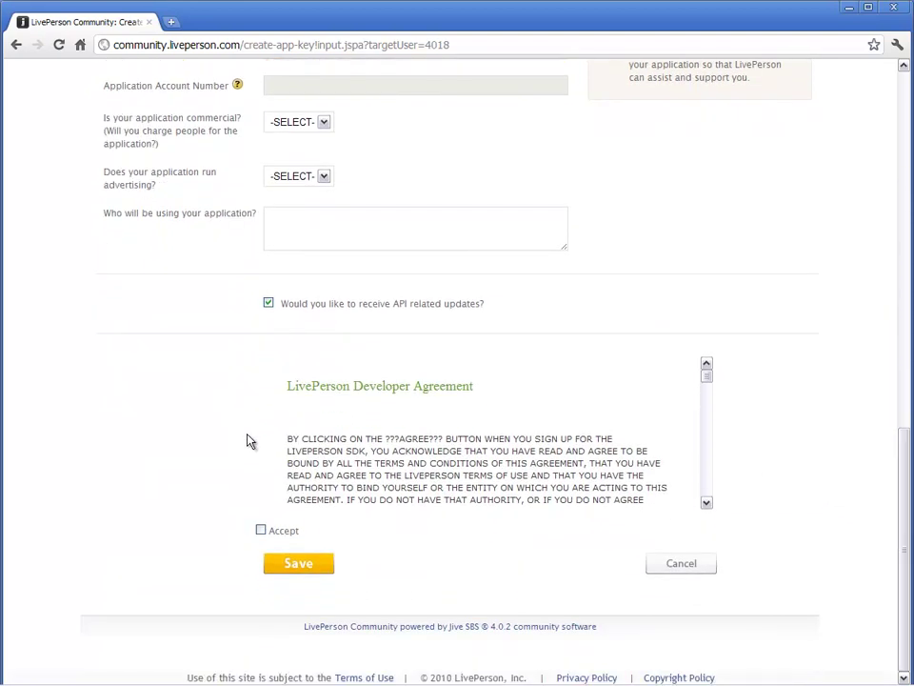
left_click_drag(710, 384, 711, 398)
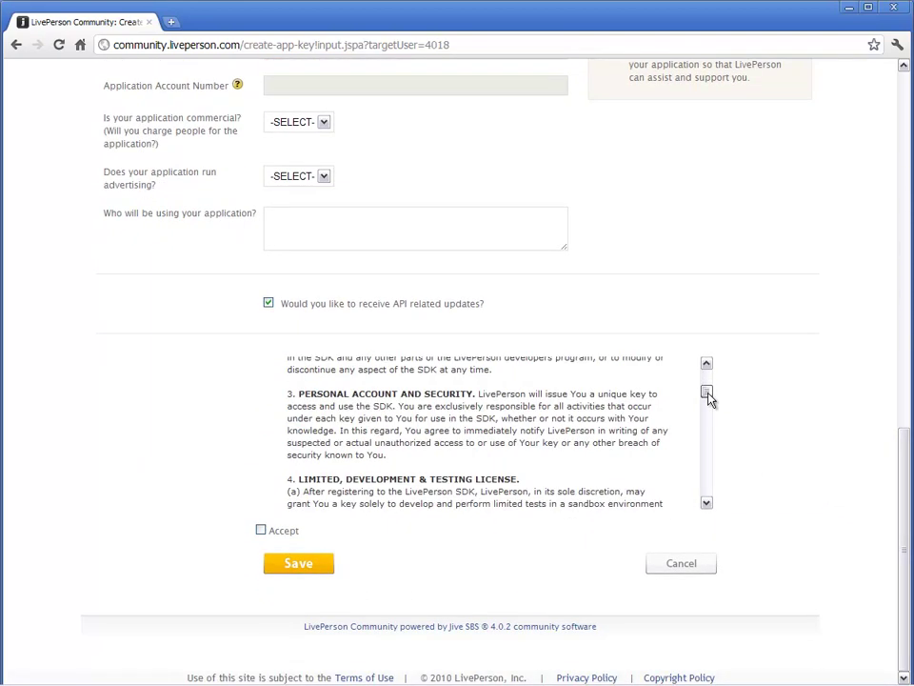
left_click(262, 531)
left_click(294, 565)
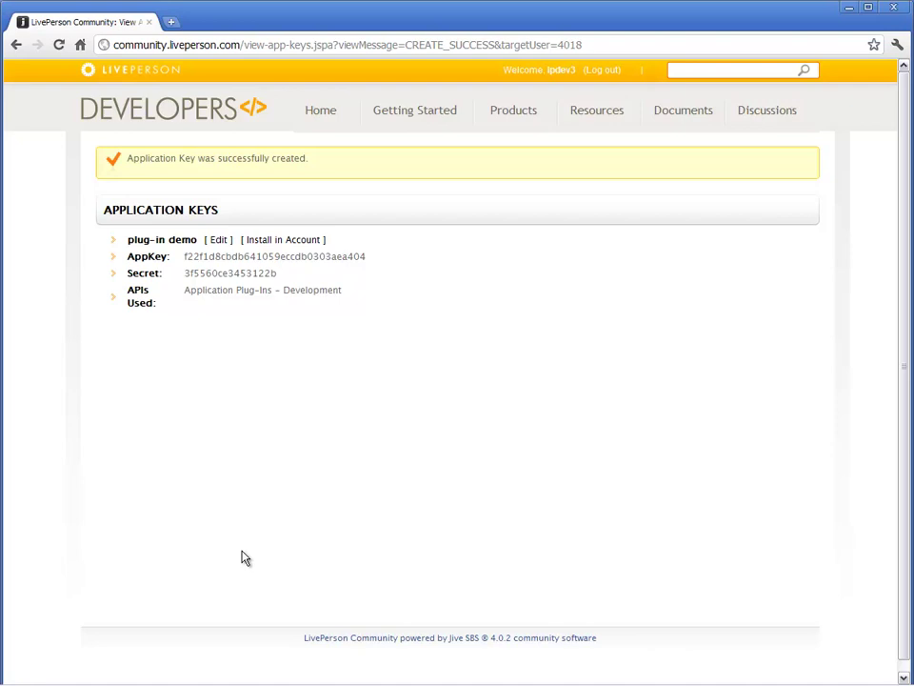
Copy the development account number from the View My Accounts list.
mouse_move(593, 123)
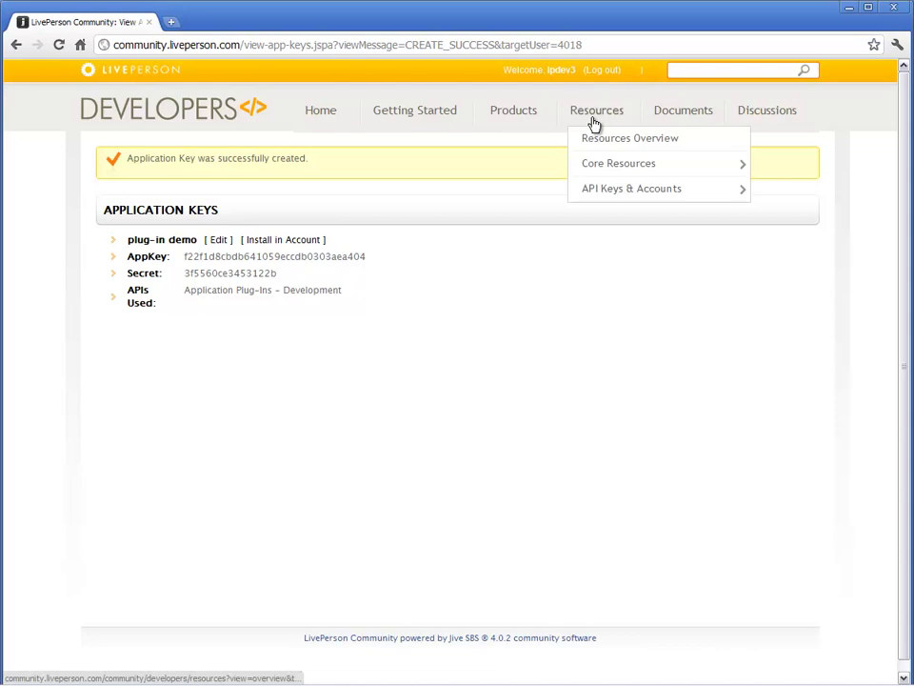
mouse_move(596, 195)
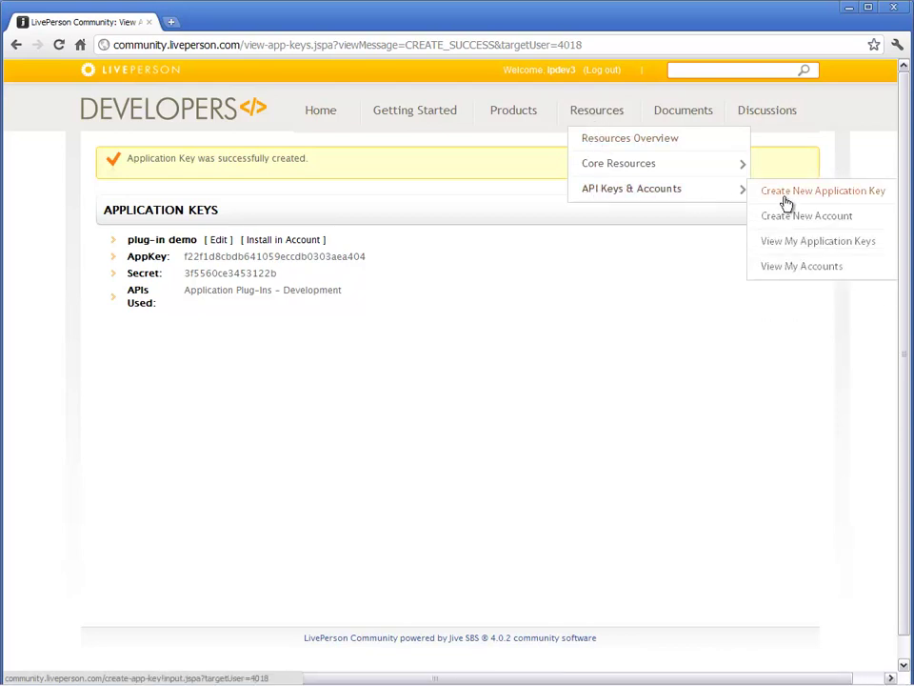
left_click(790, 267)
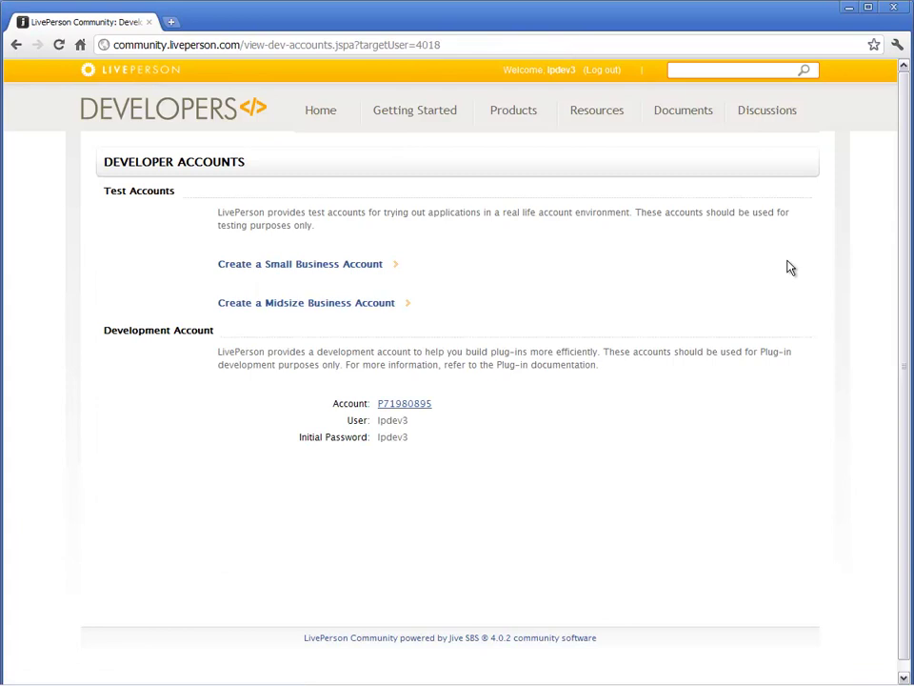
left_click_drag(377, 403, 433, 404)
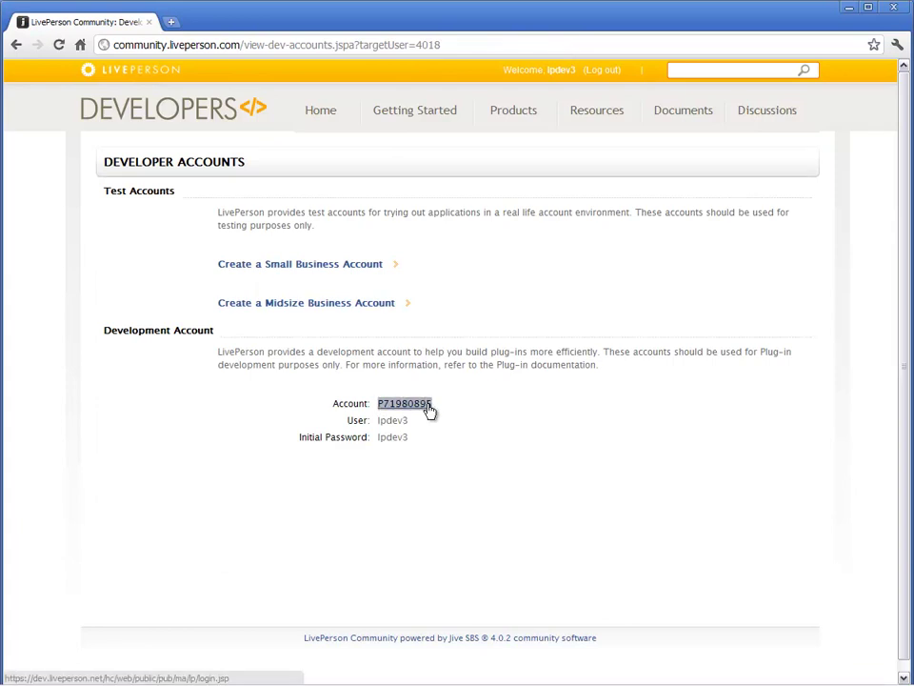
right_click(429, 408)
left_click(451, 476)
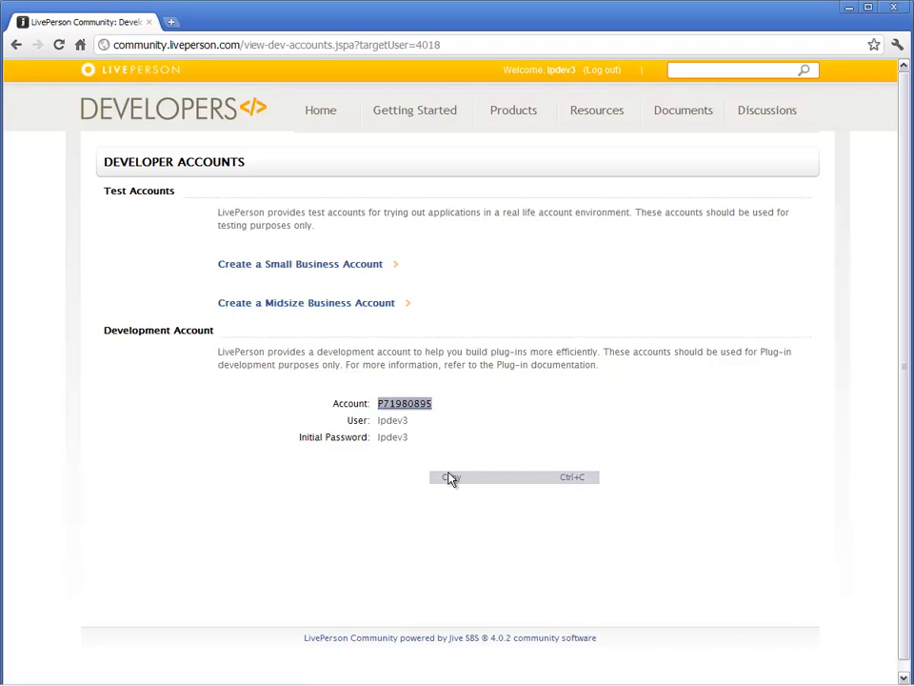
Open the account's login page and log in with the pasted account number, user ID and initial password.
left_click(408, 404)
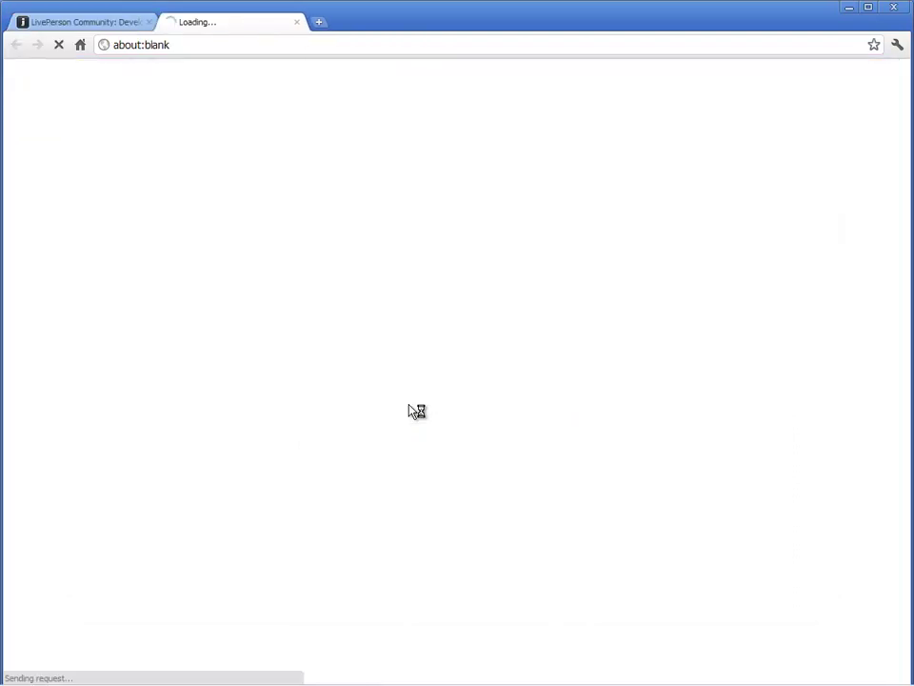
right_click(461, 207)
left_click(484, 272)
left_click(445, 239)
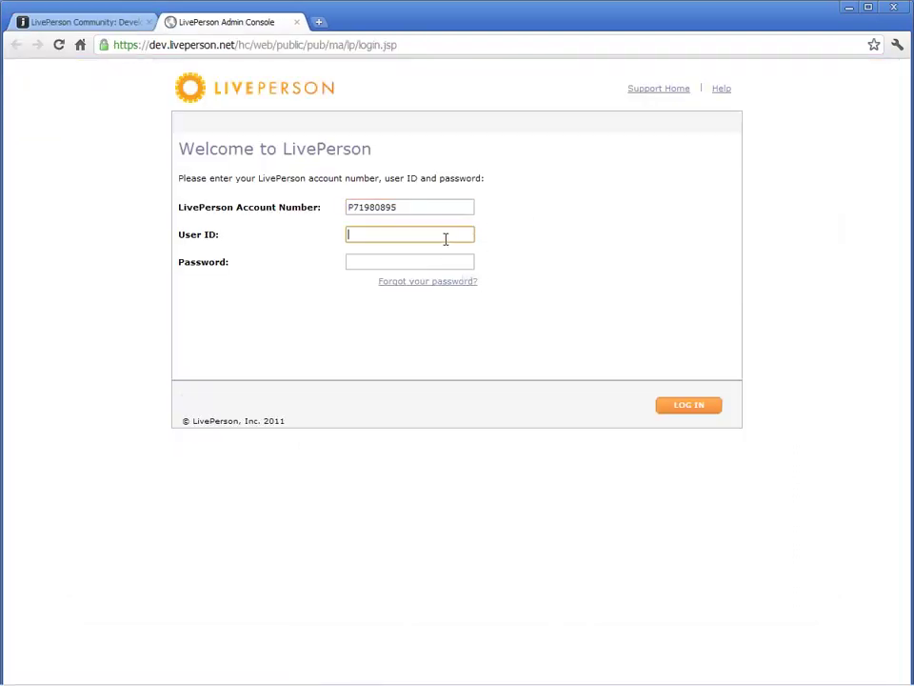
type("lpdev3")
key("Tab")
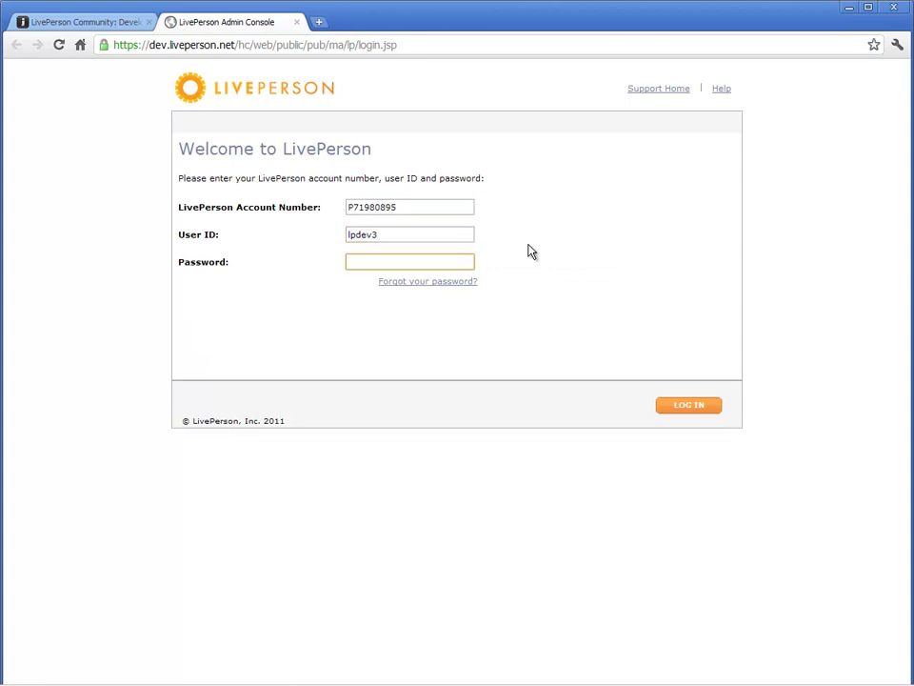
type("******")
left_click(660, 405)
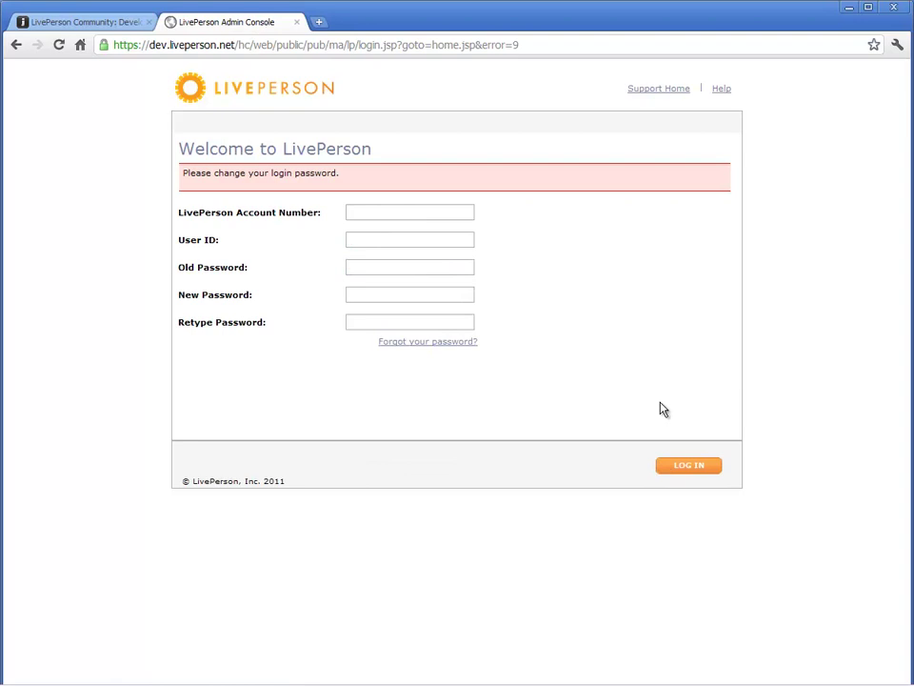
On the change-password form, replace the initial password with a new one and log in again.
left_click(455, 211)
right_click(455, 211)
left_click(479, 278)
left_click(448, 242)
type("lpdev3")
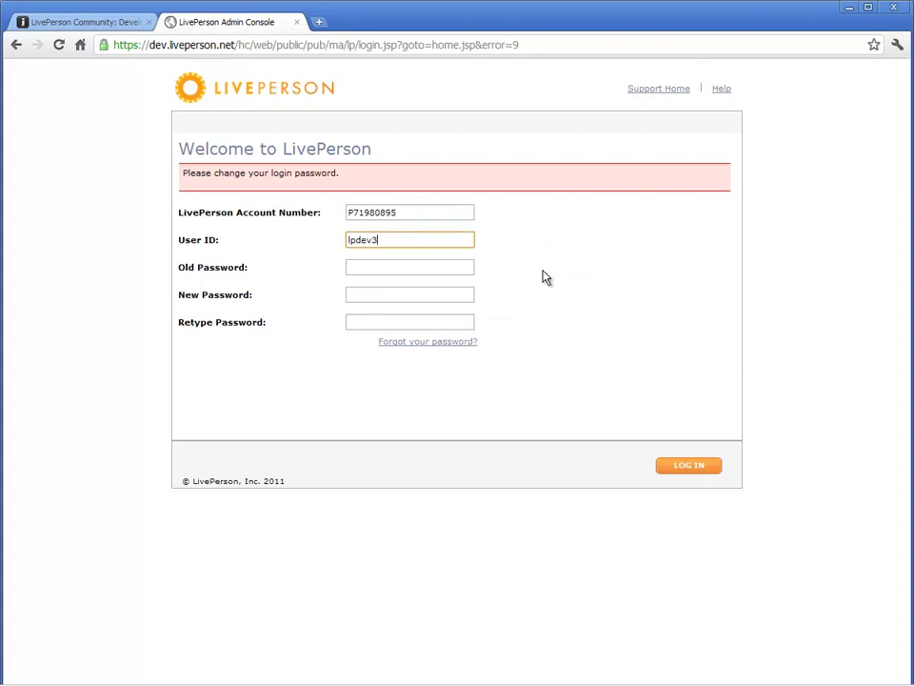
key("Tab")
type("••••••")
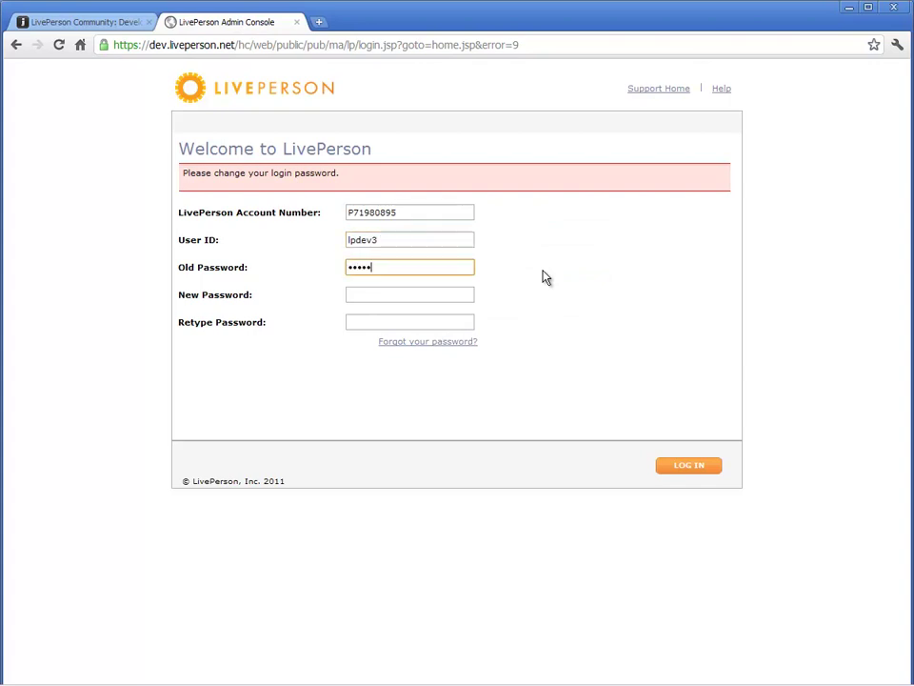
key("Tab")
type("••••••••")
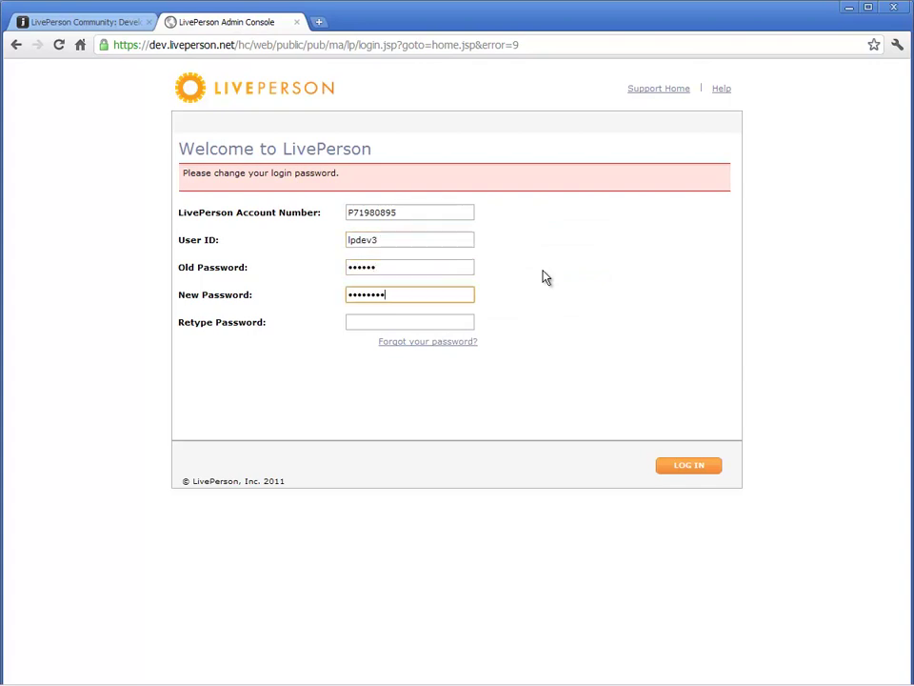
key("Tab")
type("••••••••")
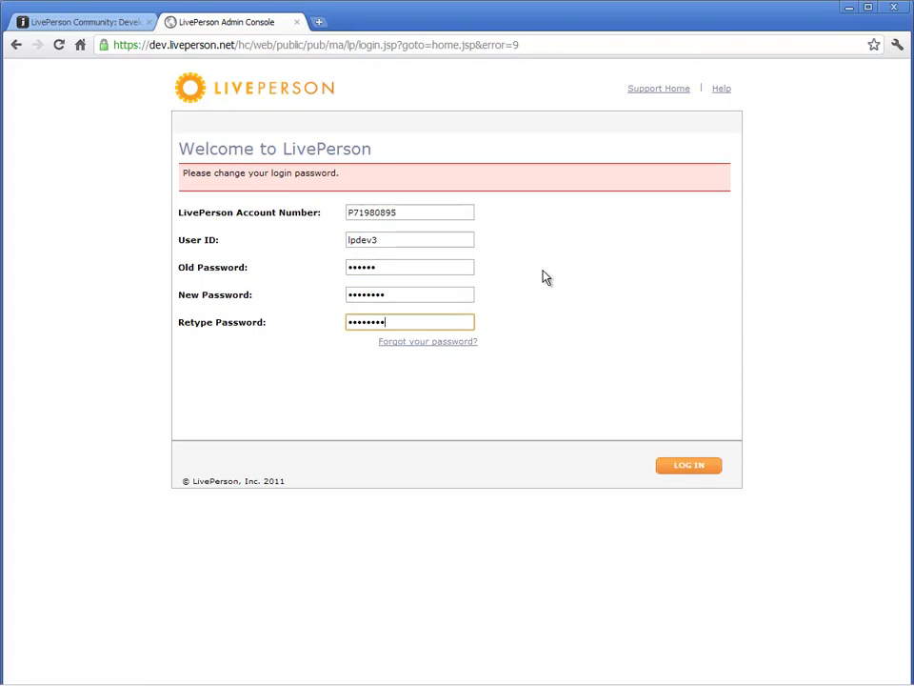
left_click(676, 469)
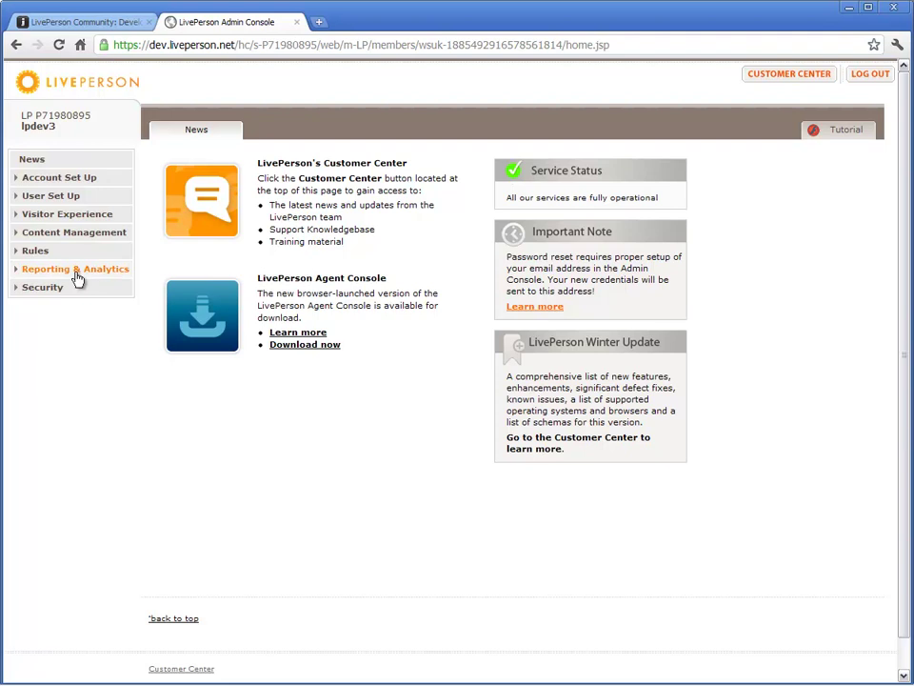
Under Visitor Rules, create initiative 'Rule plug-in' with description 'Will show an alert to the visitor'.
left_click(54, 253)
left_click(54, 268)
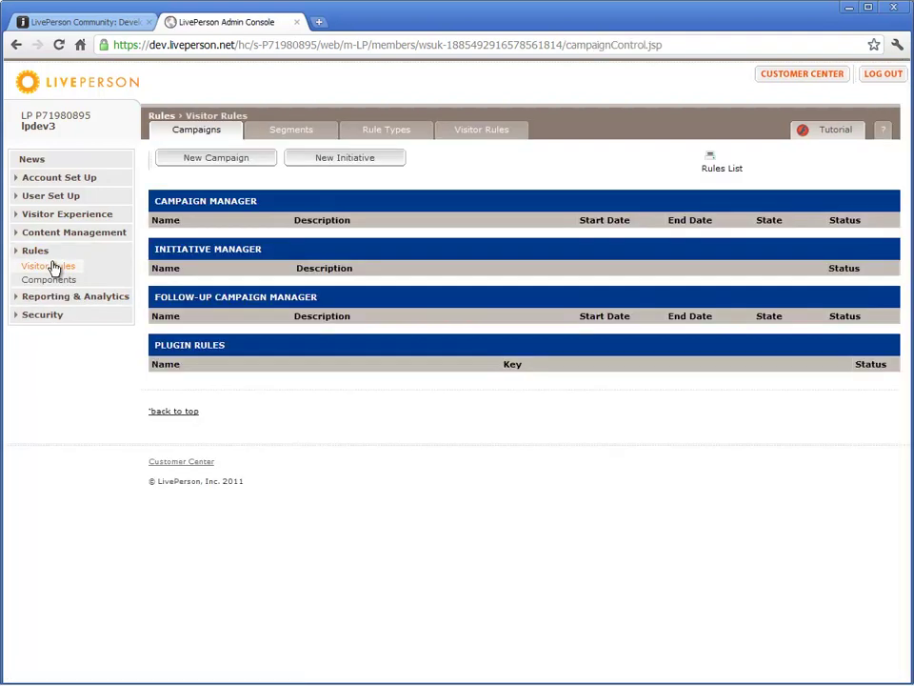
left_click(306, 163)
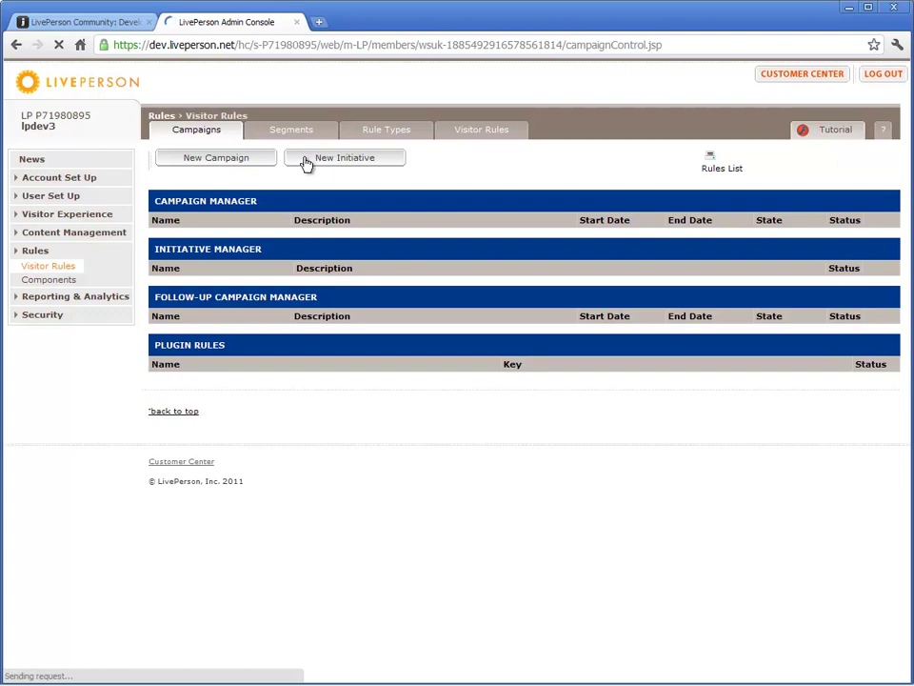
left_click(327, 221)
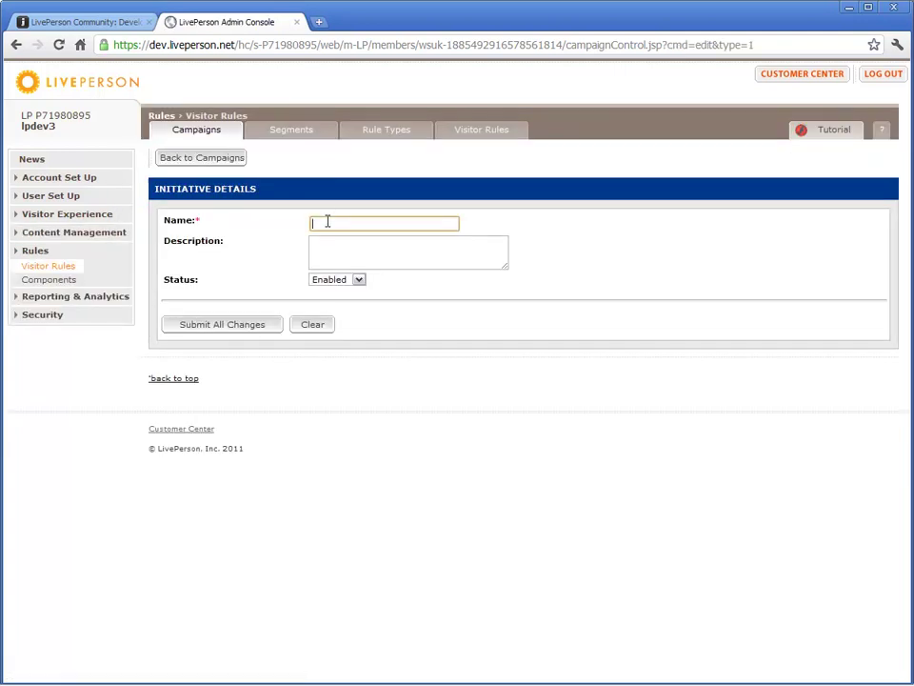
type("Rule plug-in")
key("Tab")
type("Will ")
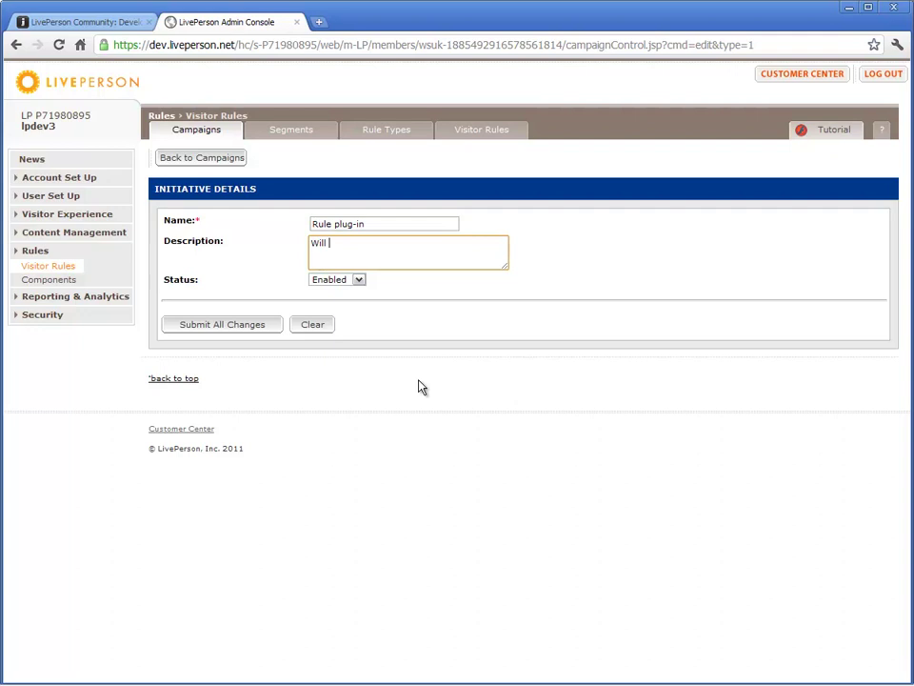
type("show an alert to the visitor")
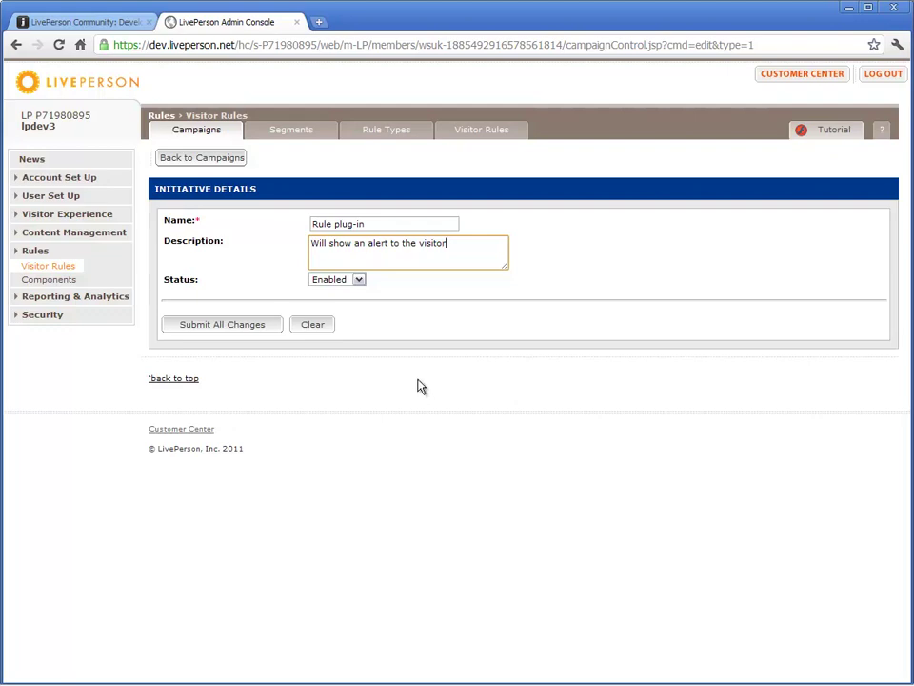
left_click(250, 332)
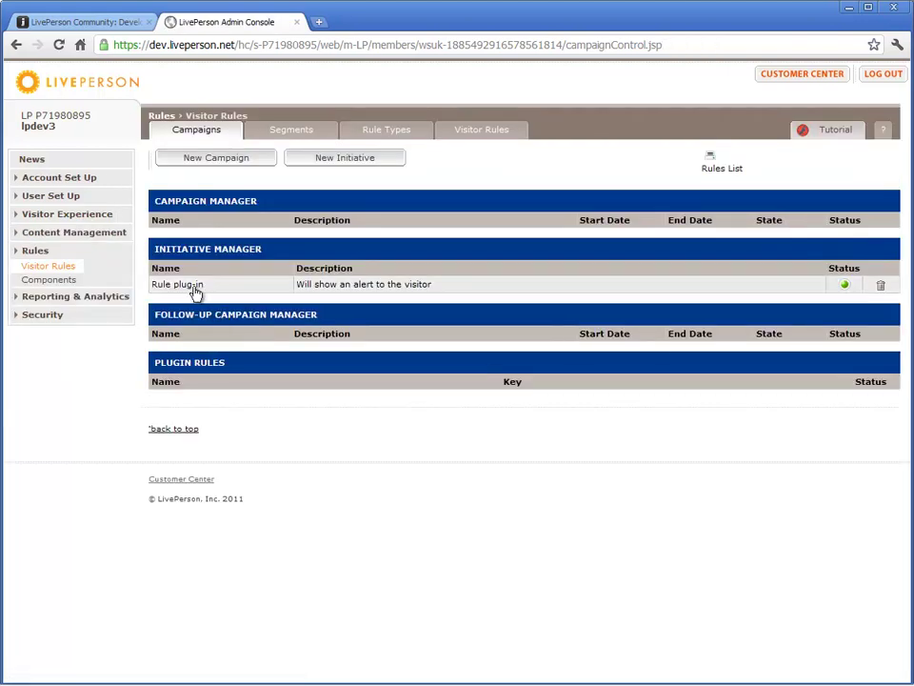
Open the Rule plug-in initiative and choose 'When visitor enters page' from Additional Rule Types.
left_click(196, 285)
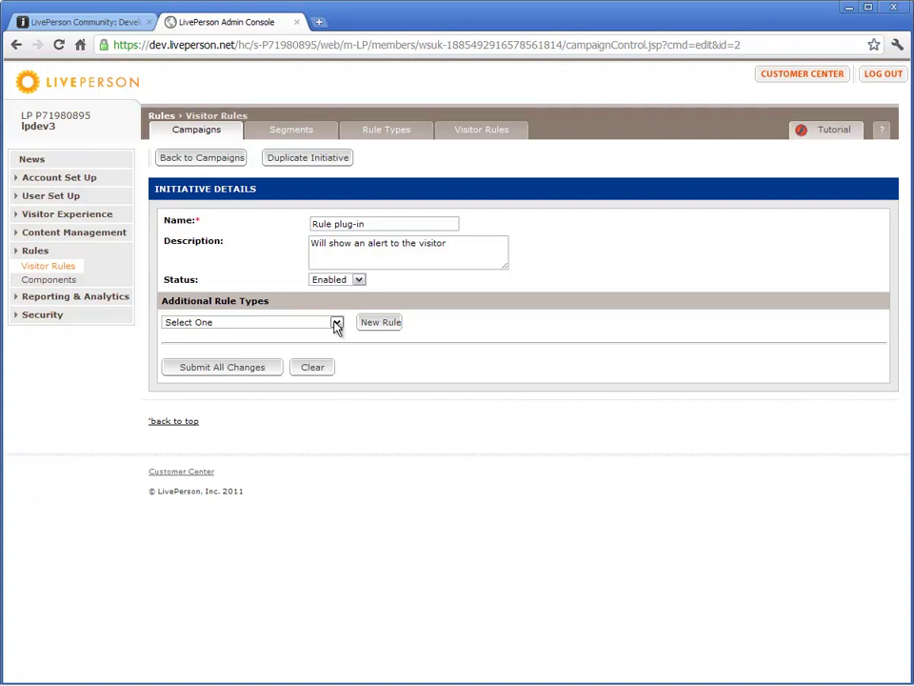
left_click(336, 324)
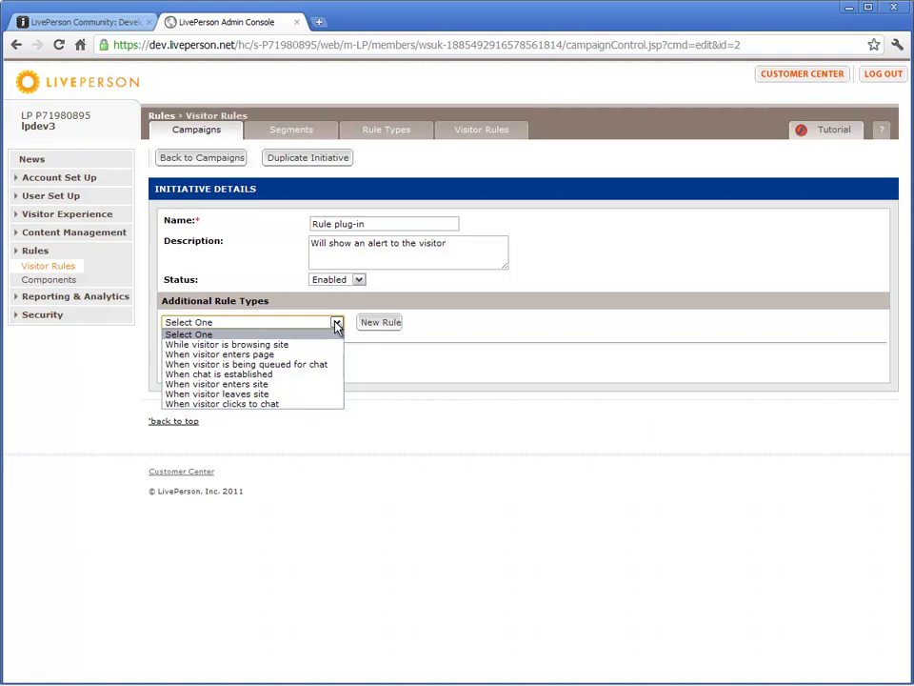
left_click(318, 354)
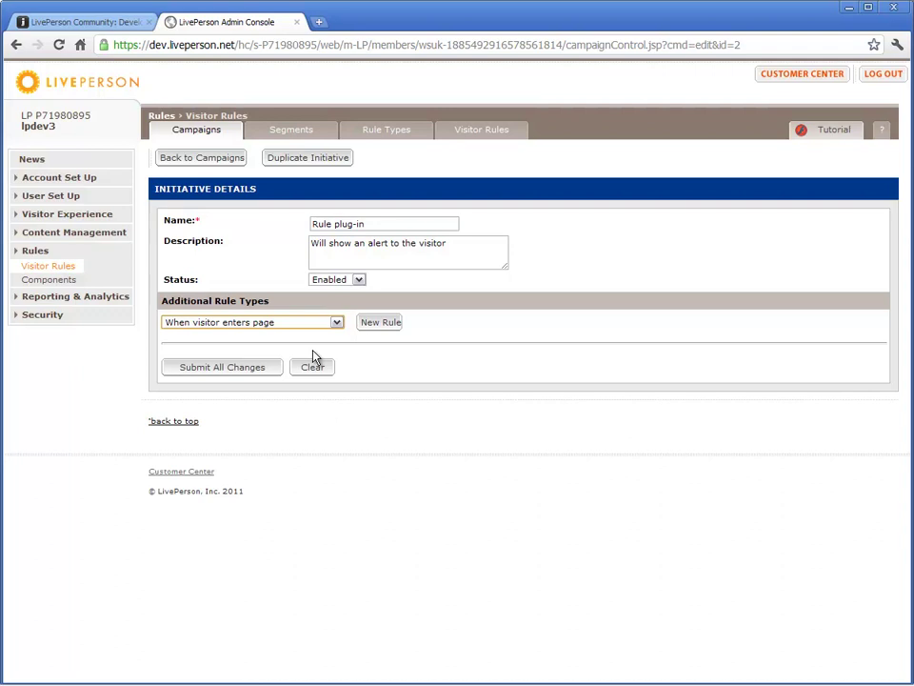
Start a new rule 'Hello world' described 'When the rule fires, an alert is displayed to the visitor.'.
left_click(375, 326)
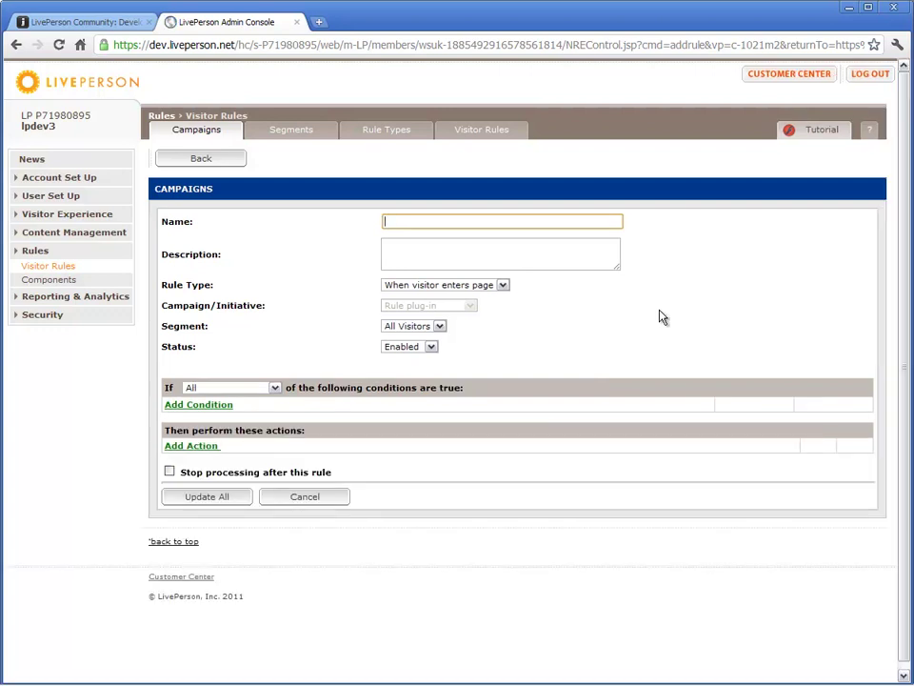
type("Hello world")
key("Tab")
type("W")
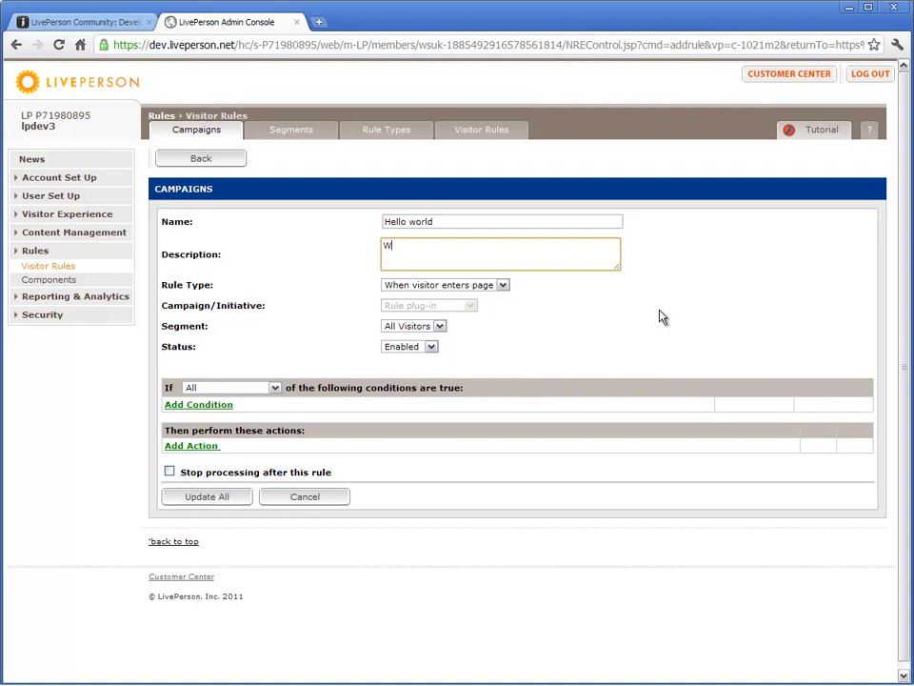
type("hen the rule fires, an alert is dis")
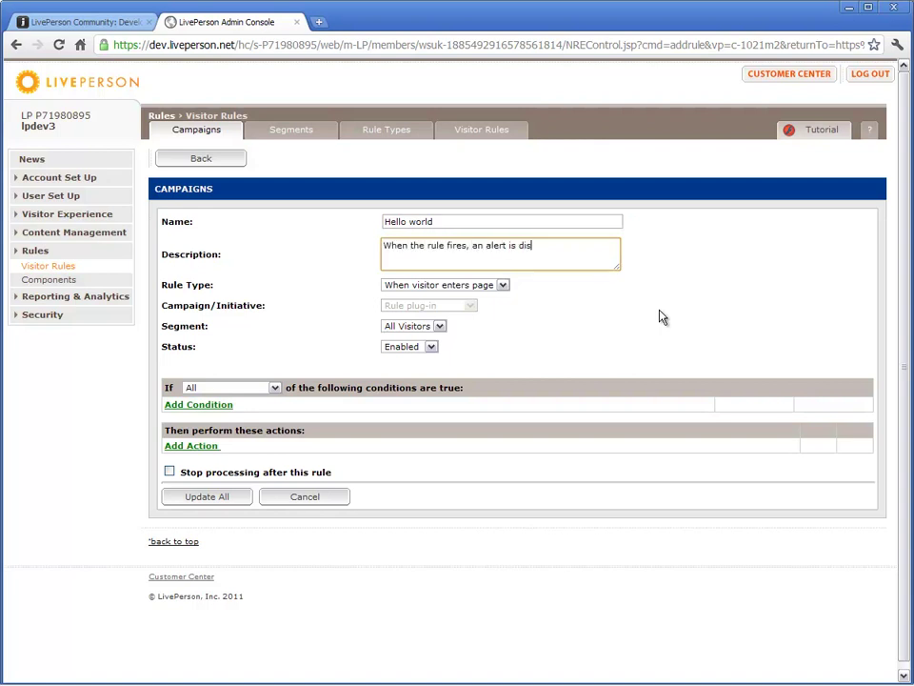
type("played to the visitor.")
Add a Browsing - Current Page condition matching the regular expression .*ipad.*.
left_click(204, 405)
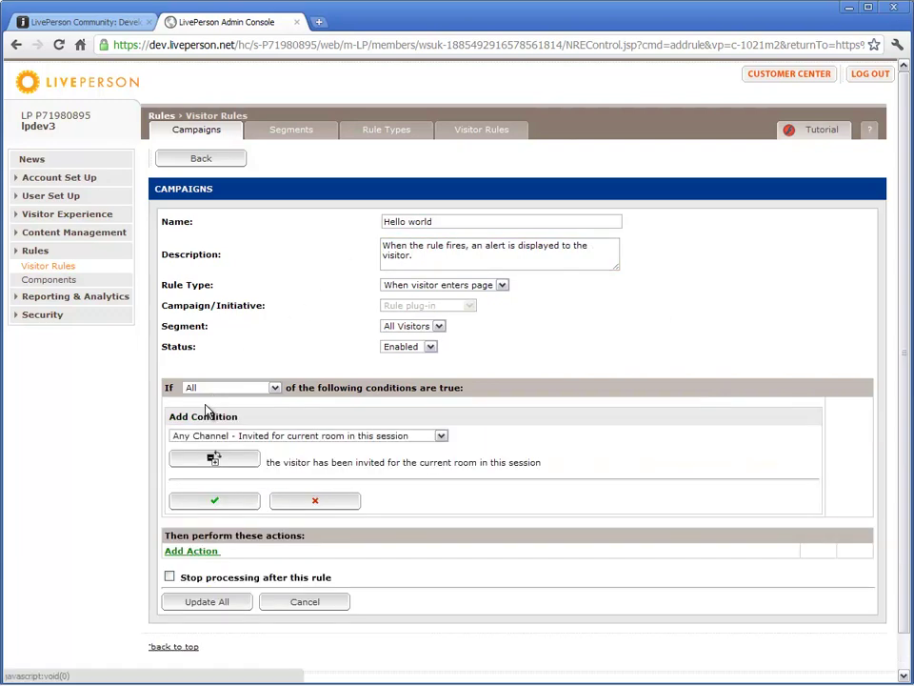
left_click(441, 435)
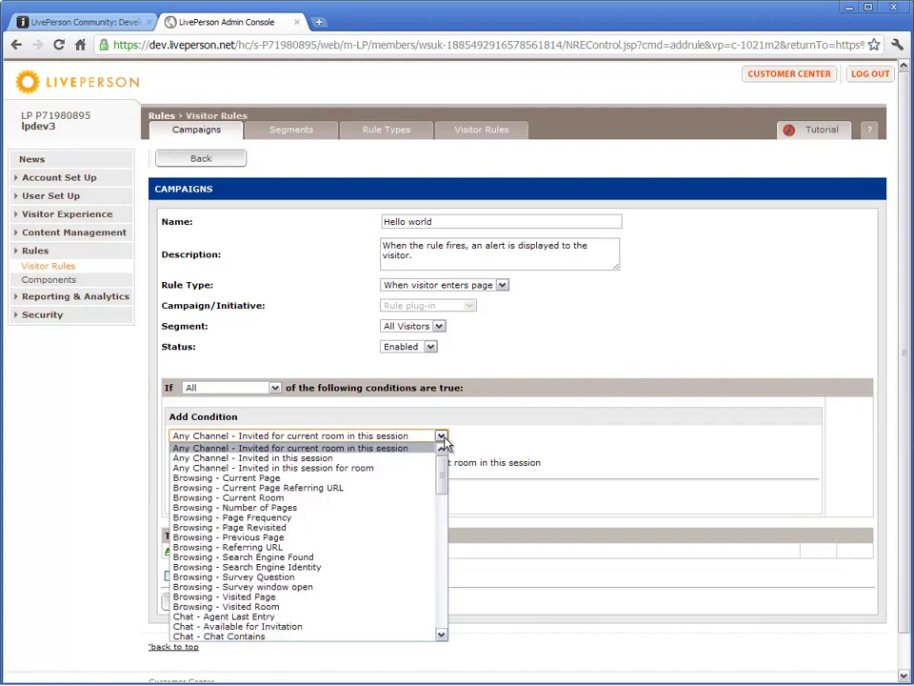
left_click(418, 479)
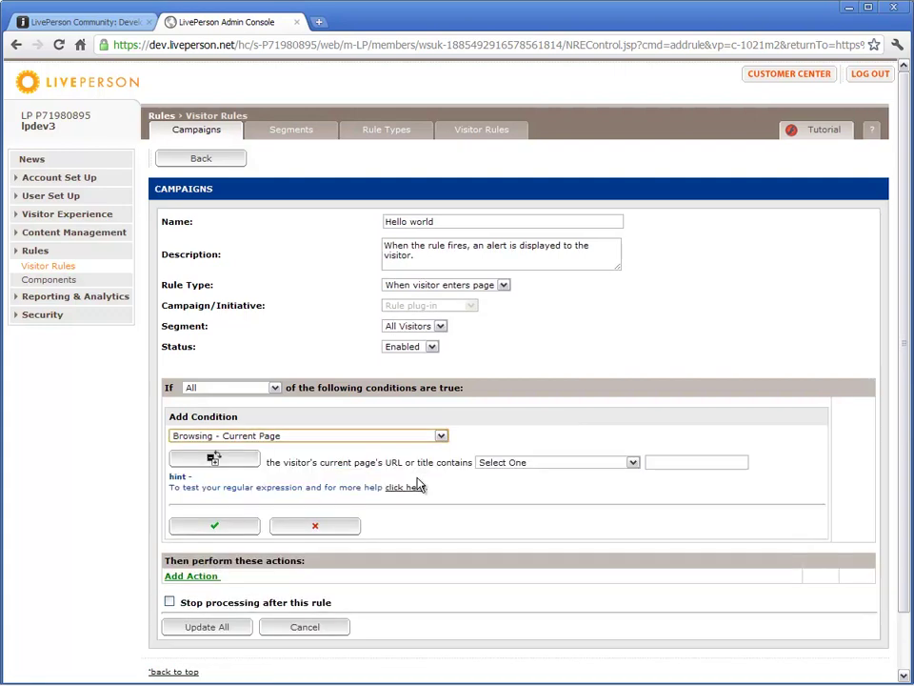
left_click(635, 472)
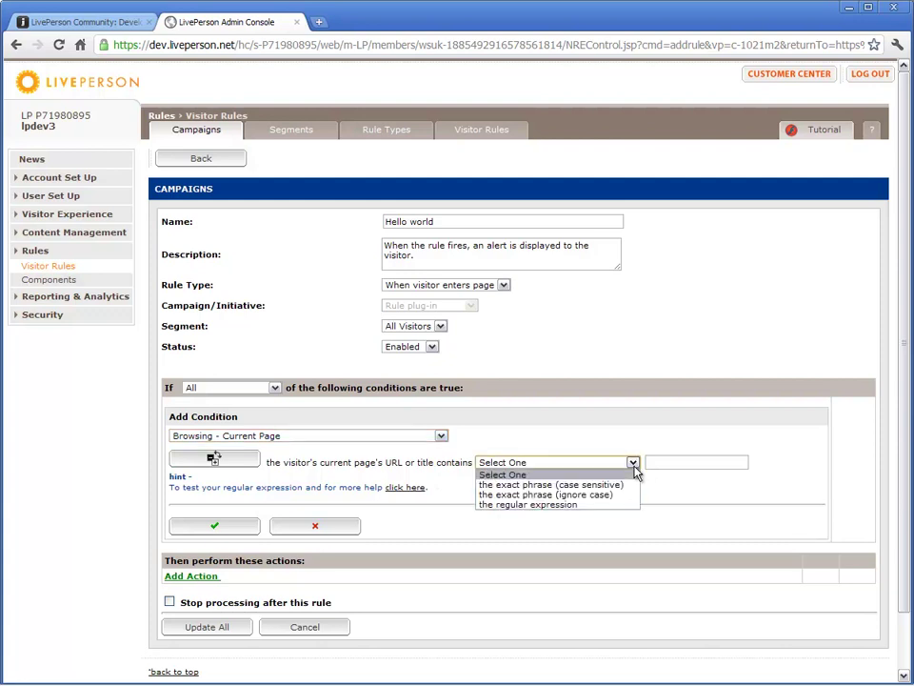
left_click(607, 505)
left_click(651, 461)
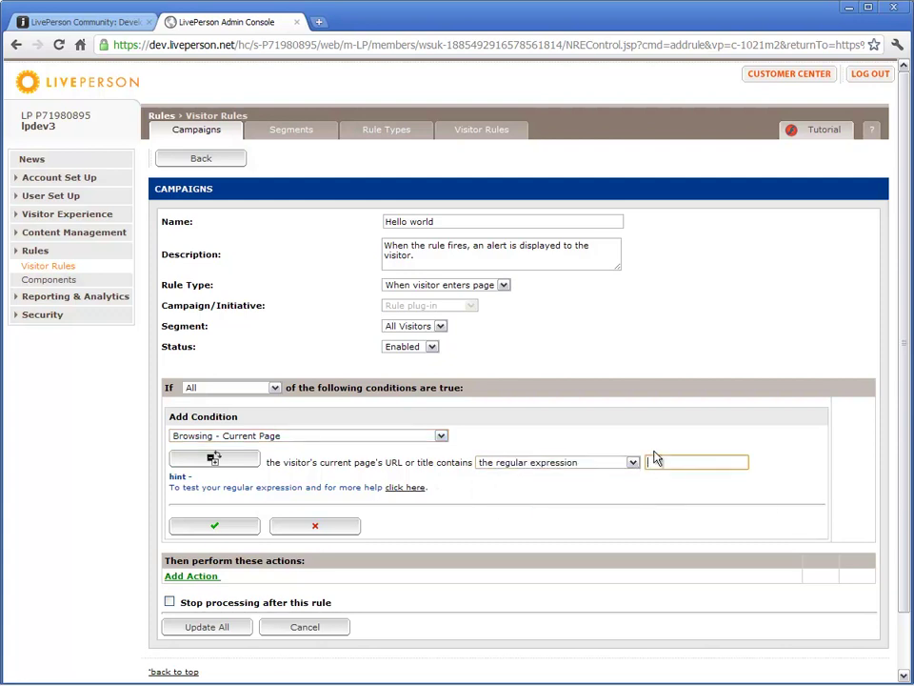
type(".*ipad.*")
left_click(234, 529)
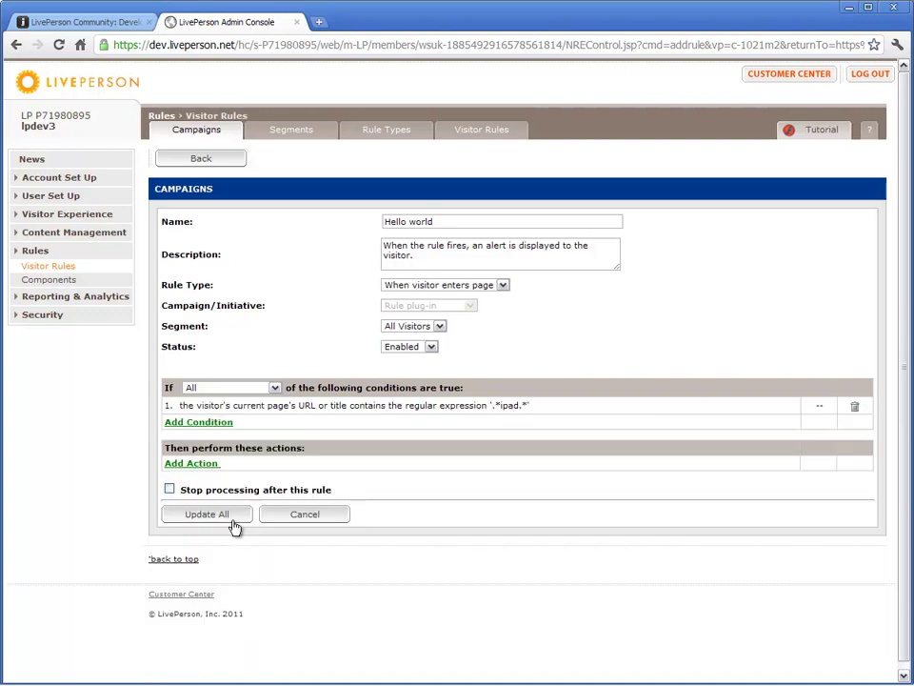
Add a Third Party Notifications 'Send a Script To Browser' action: alert('Hello Wold'); with UTF-8 charset.
left_click(192, 466)
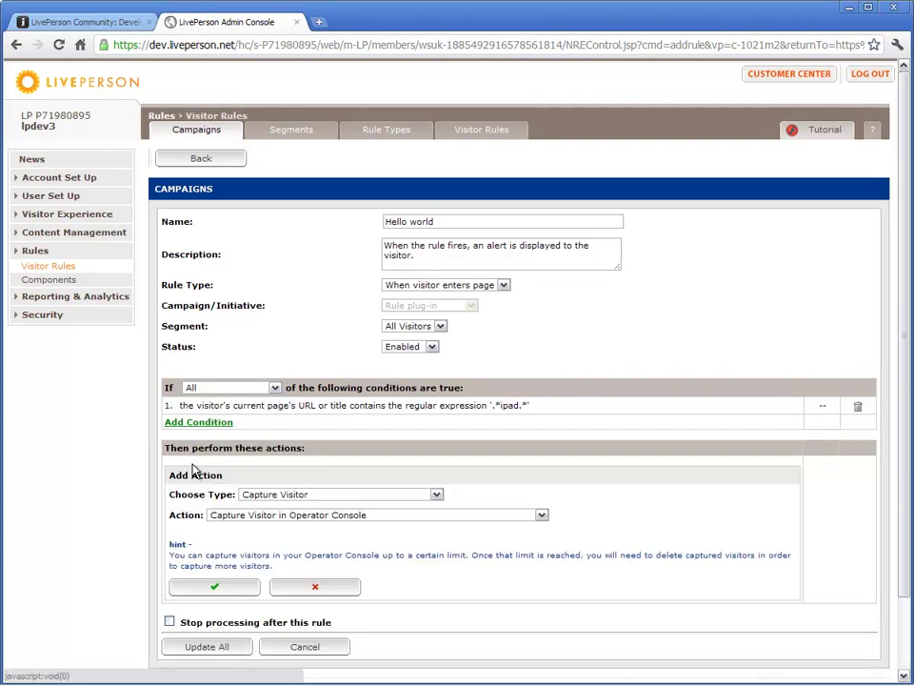
left_click(435, 495)
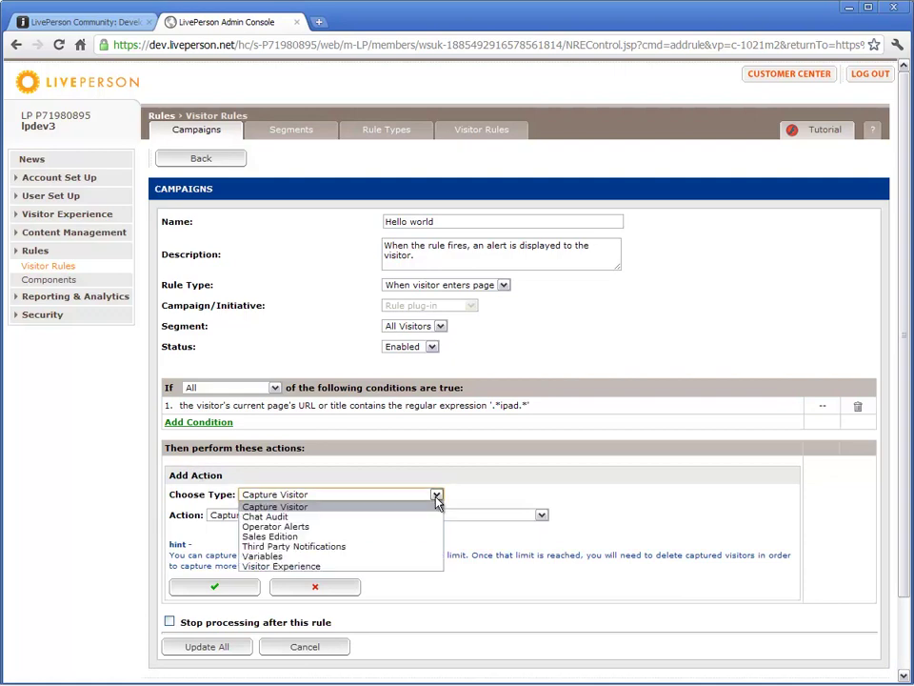
left_click(388, 546)
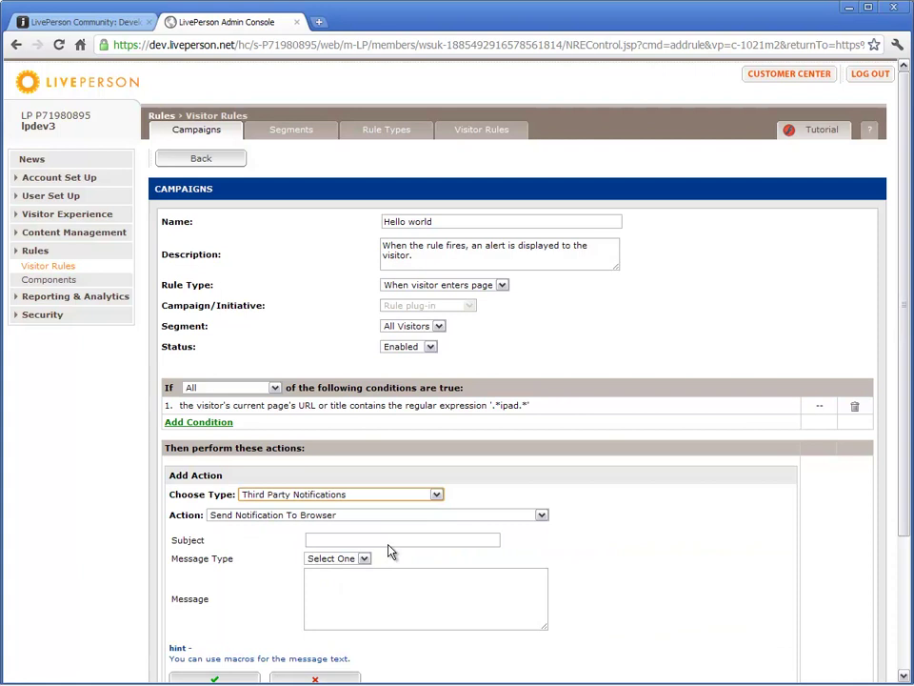
left_click(543, 520)
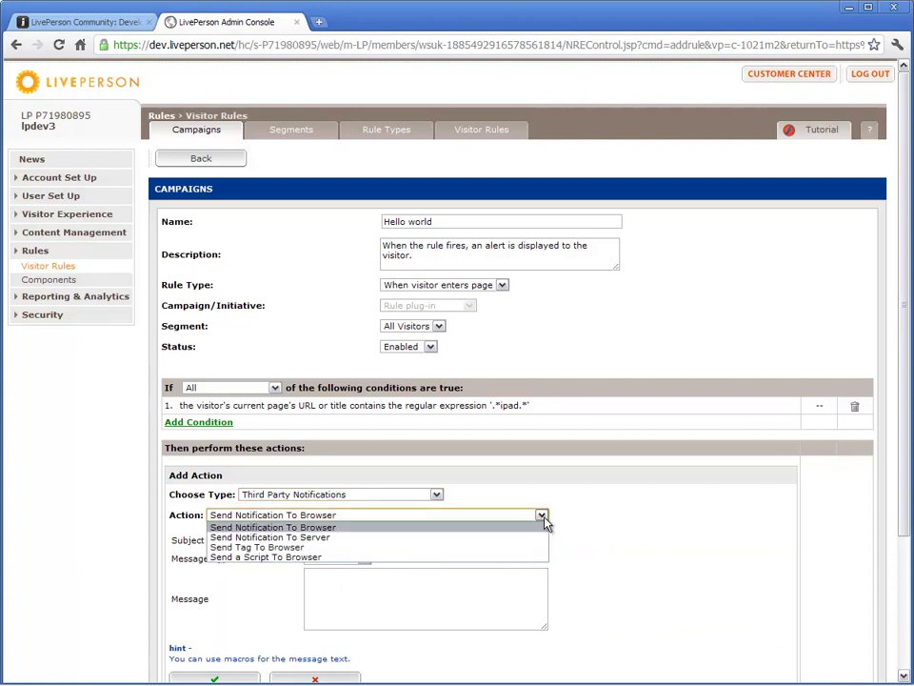
left_click(335, 558)
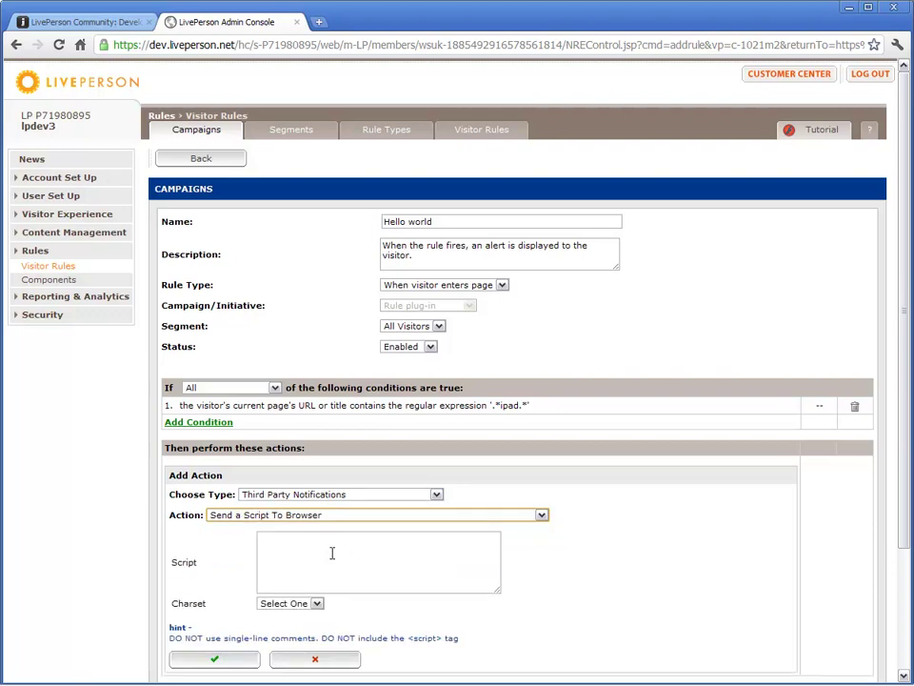
left_click(333, 556)
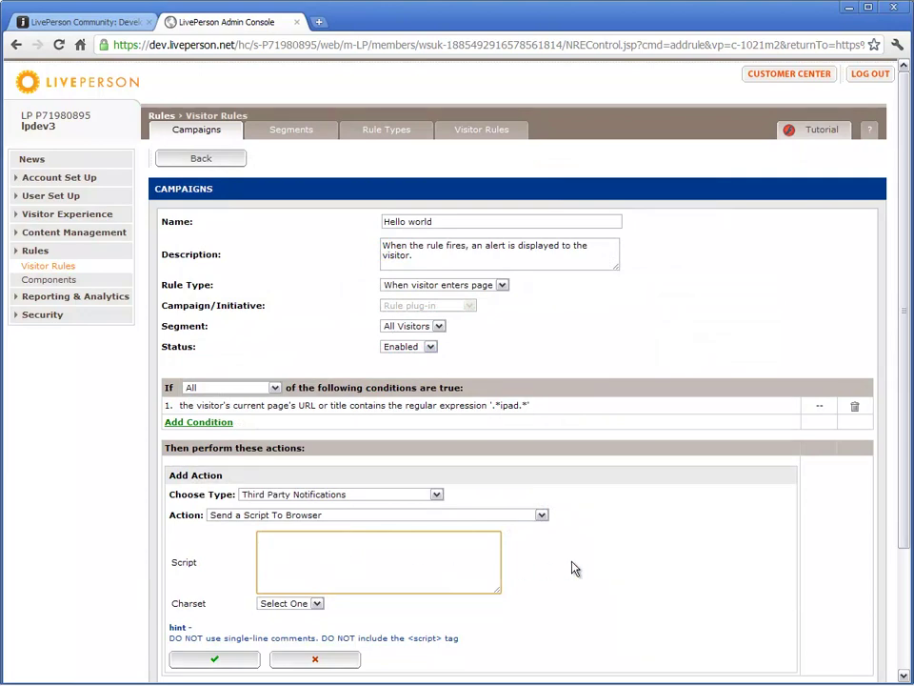
type("alert('He")
type("llo Wold');")
left_click(316, 603)
left_click(305, 627)
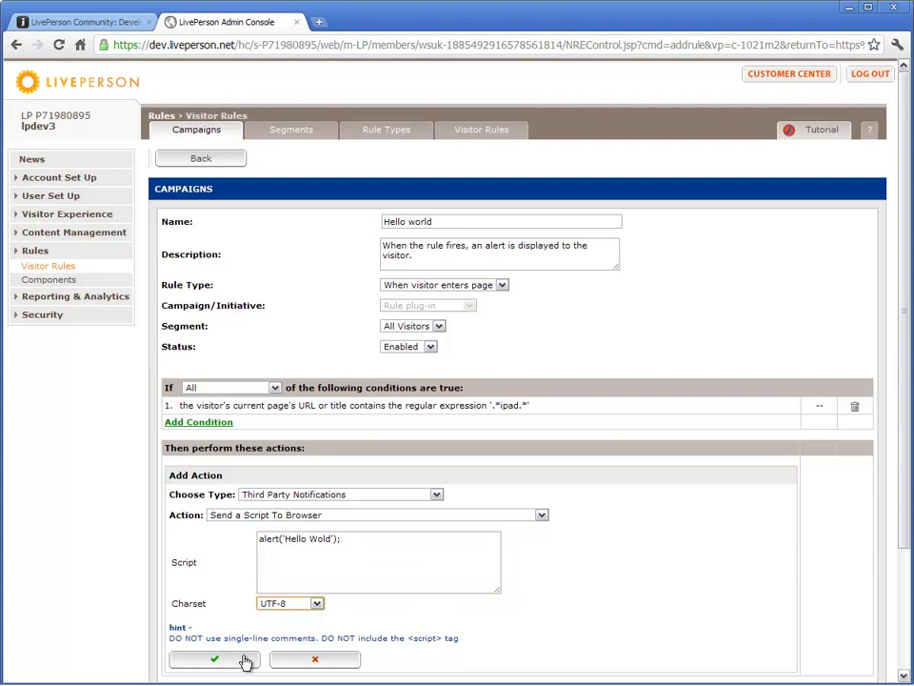
Confirm the script action, save the Hello world rule, and submit all Rule plug-in changes.
left_click(215, 659)
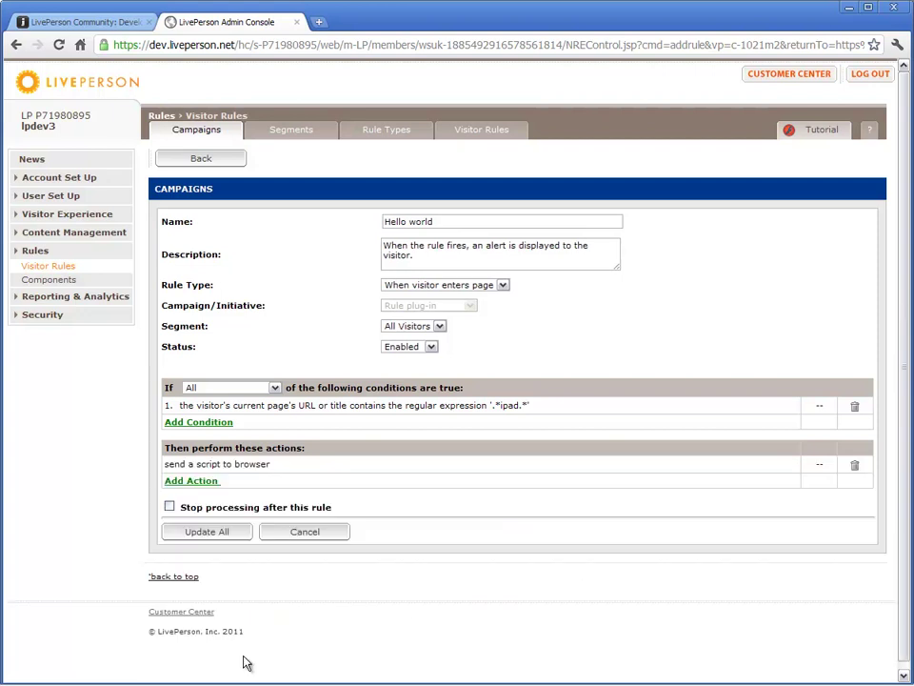
left_click(202, 532)
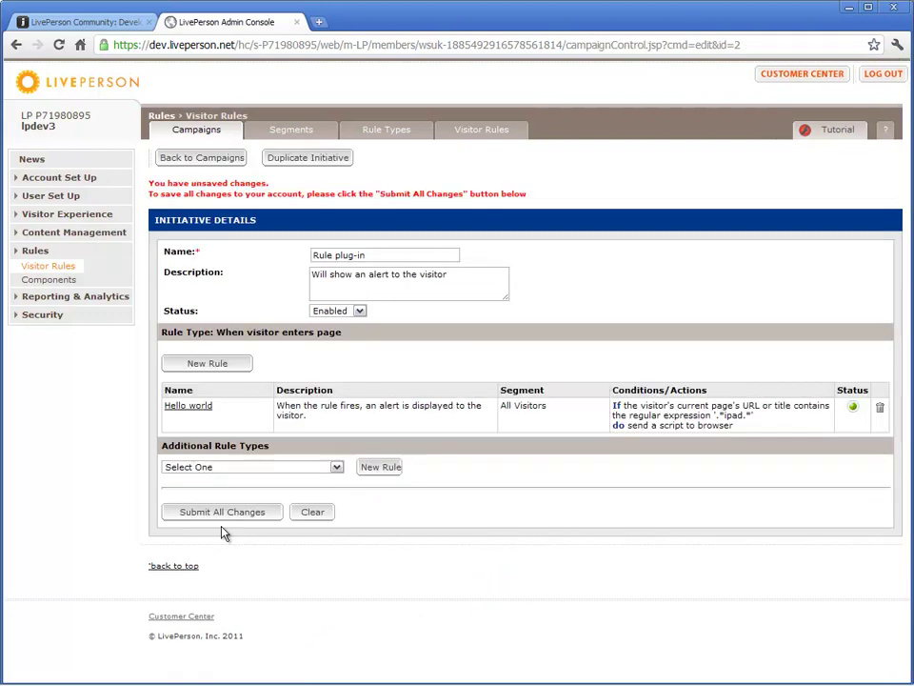
left_click(225, 518)
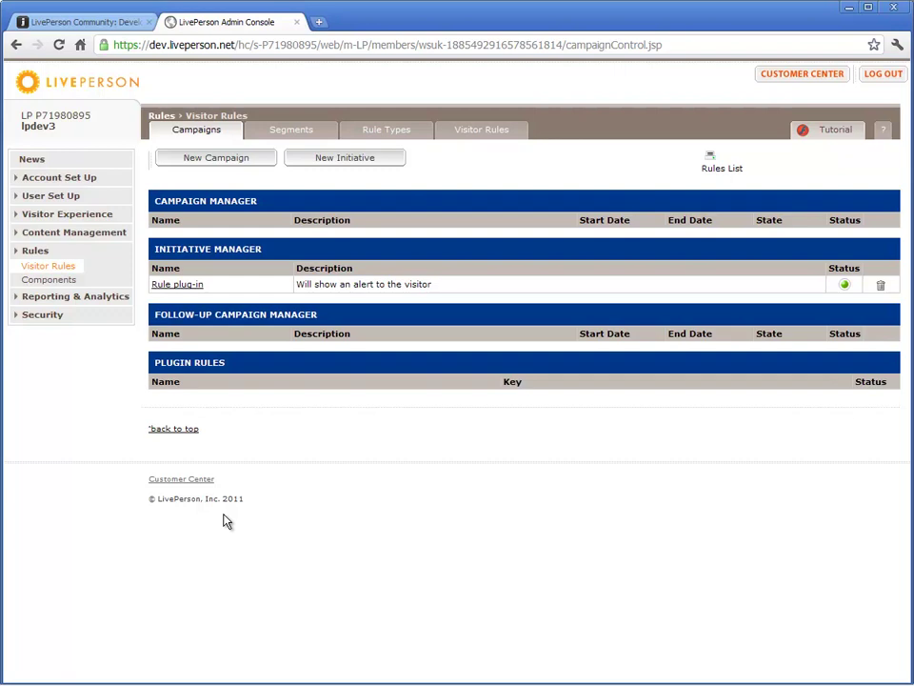
Open the Developing Plug-Ins documentation from the Application Plug-Ins product page.
left_click(111, 29)
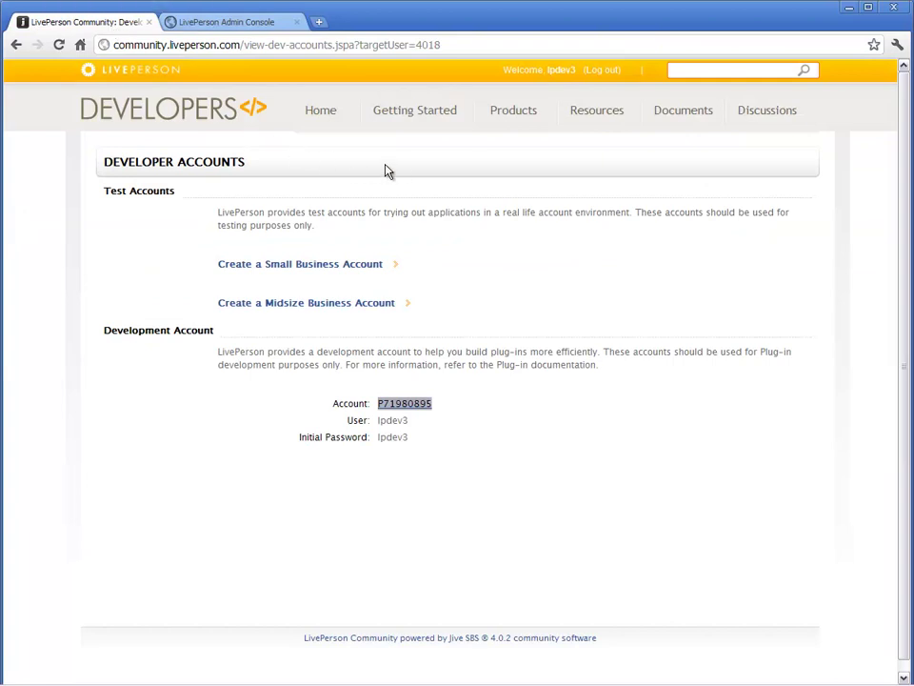
mouse_move(522, 119)
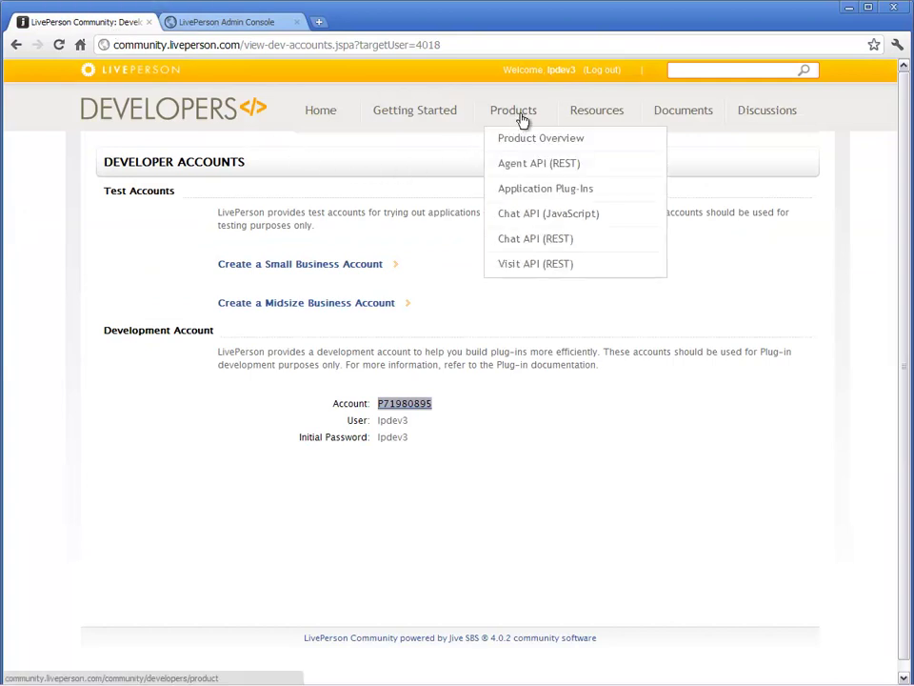
left_click(520, 192)
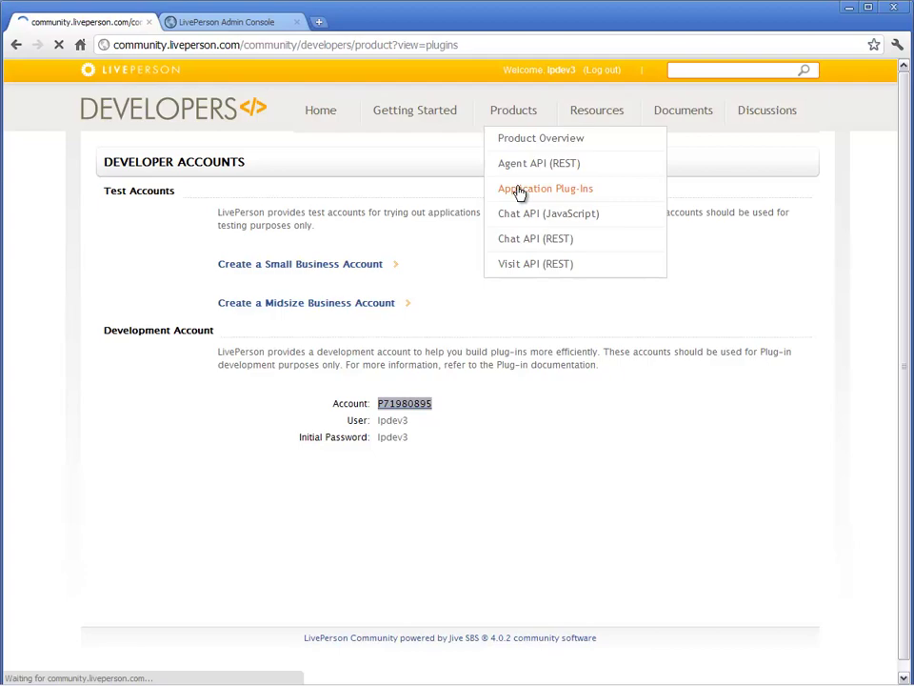
scroll(520, 194, "down", 4)
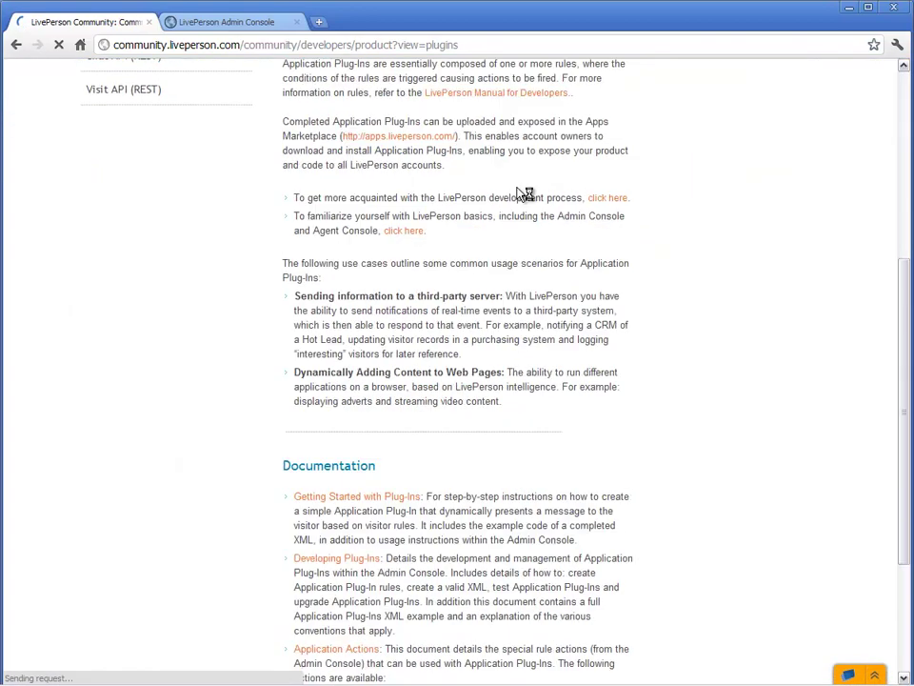
scroll(525, 194, "down", 3)
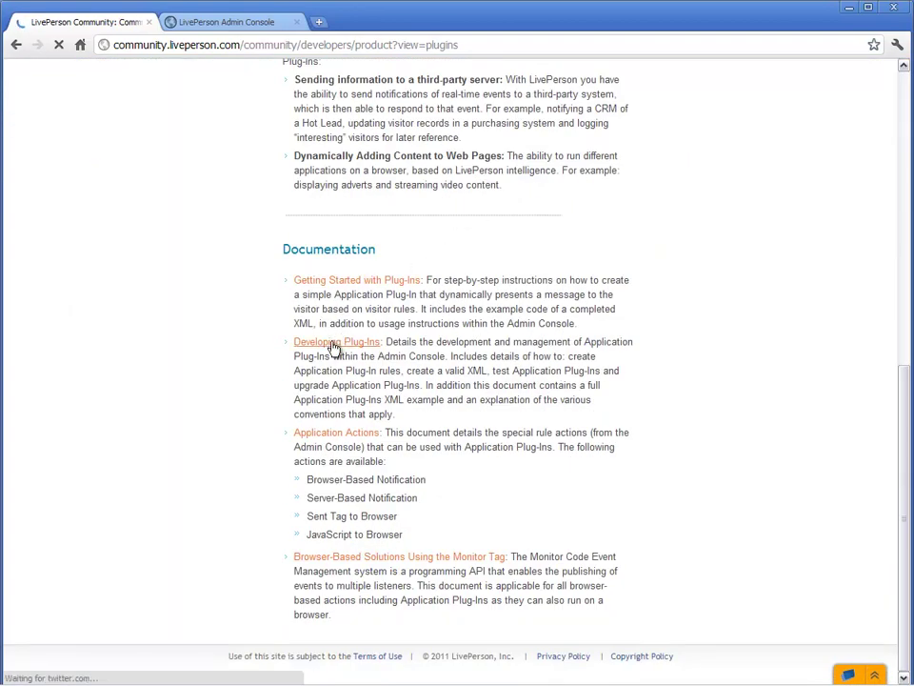
left_click(333, 345)
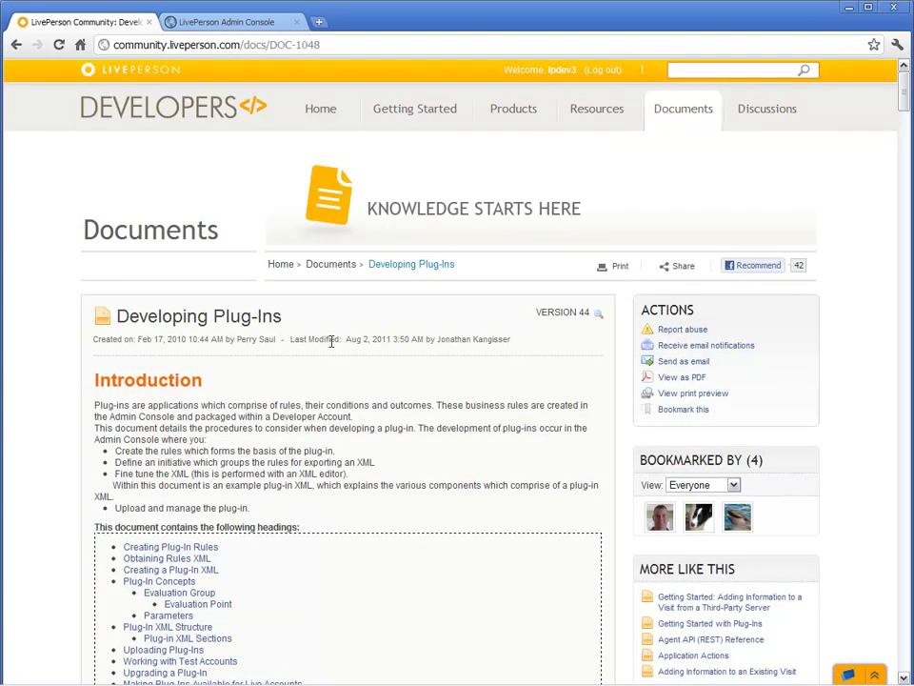
Copy the plug-in XML skeleton under Creating a Plug-In XML.
scroll(332, 343, "down", 10)
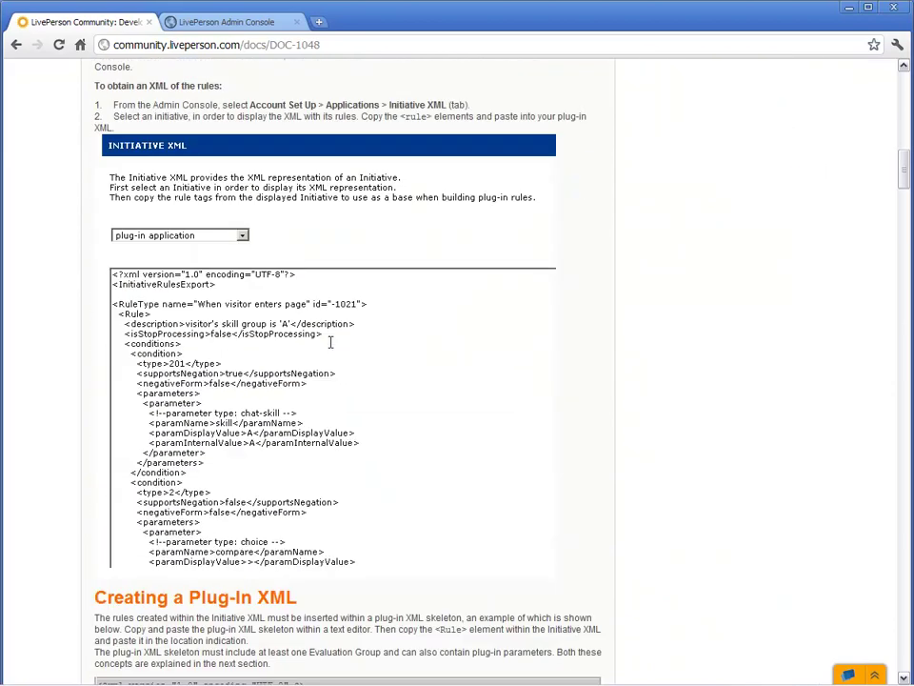
scroll(330, 342, "down", 5)
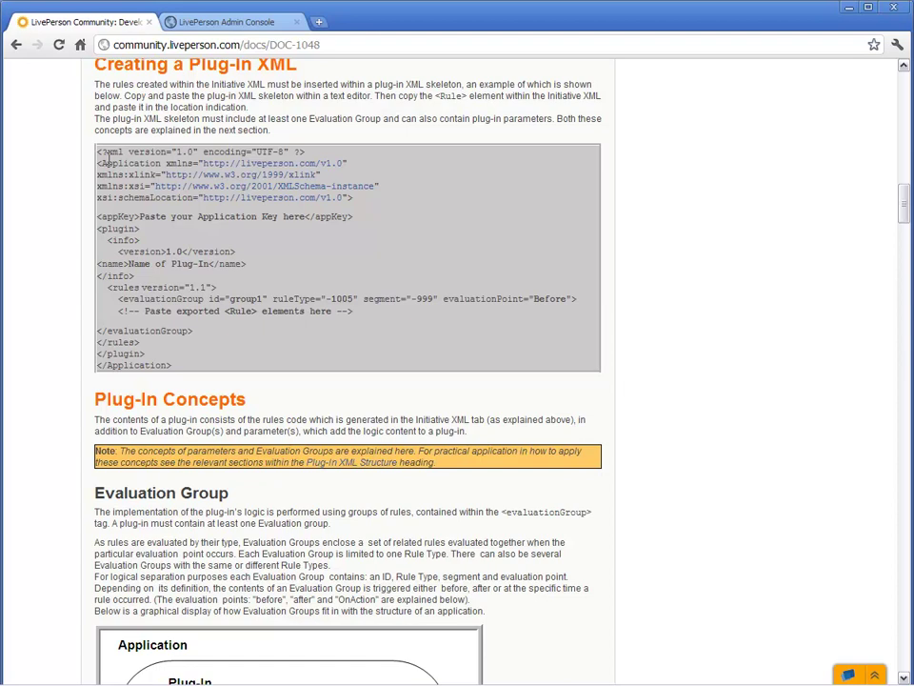
left_click_drag(97, 151, 319, 353)
right_click(319, 353)
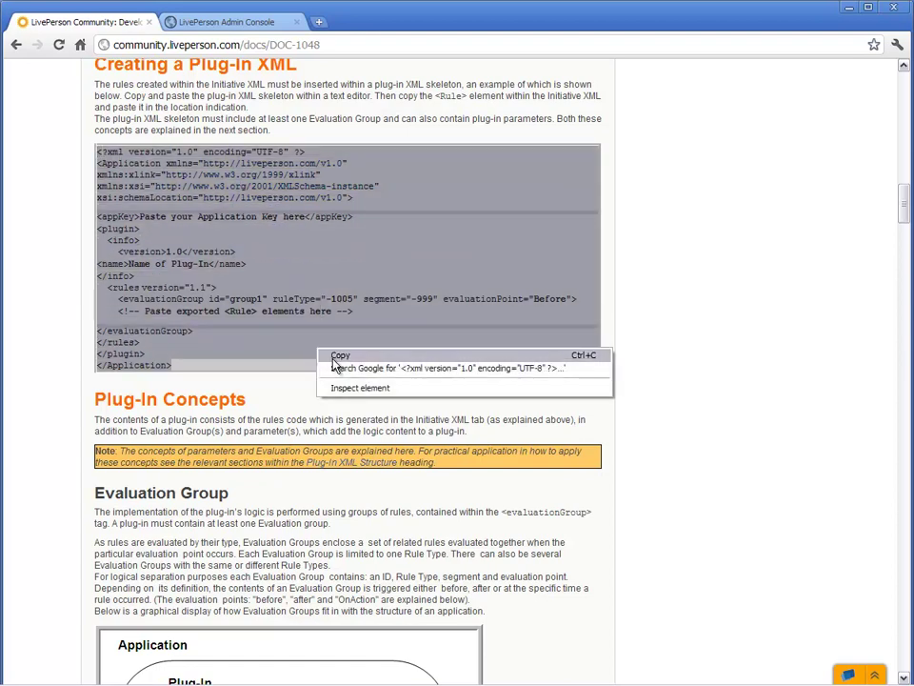
left_click(309, 356)
Launch Notepad via Start > Run and paste the plug-in XML skeleton into it.
left_click(48, 681)
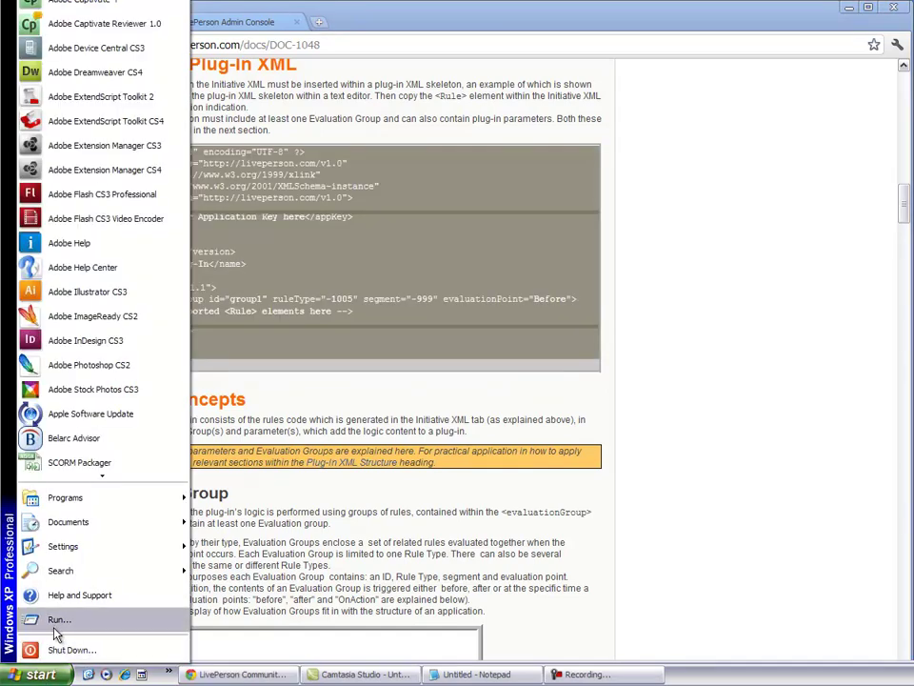
left_click(56, 625)
left_click(86, 659)
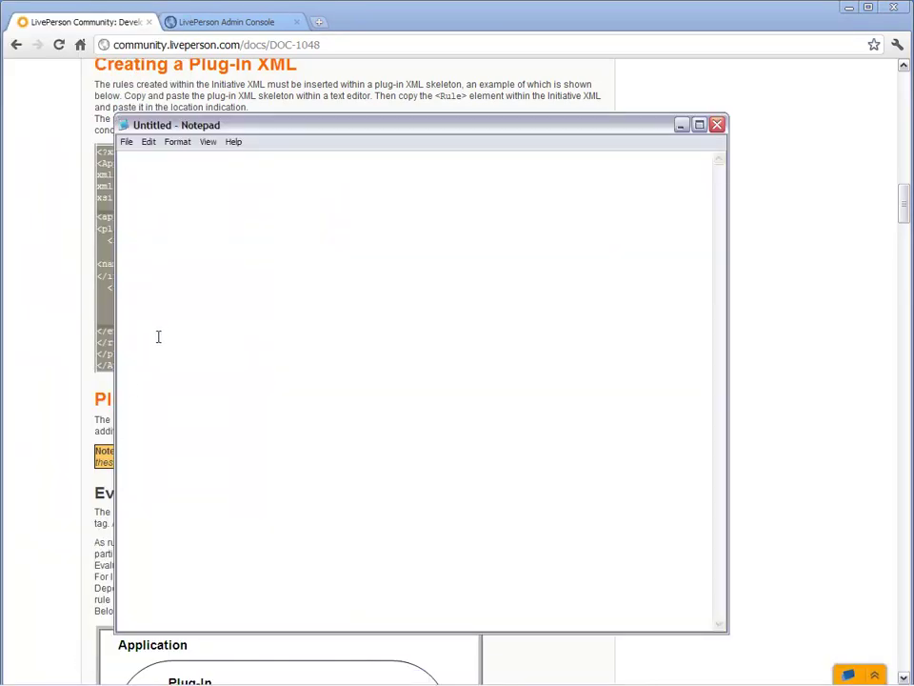
right_click(159, 335)
left_click(183, 387)
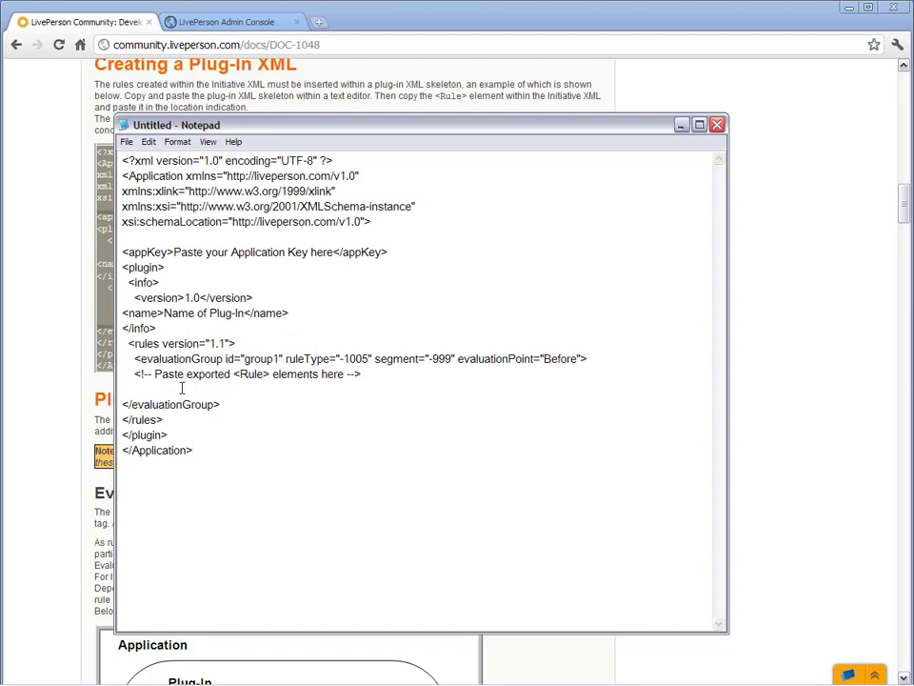
Go to View My Application Keys under Resources > API Keys & Accounts.
left_click(787, 328)
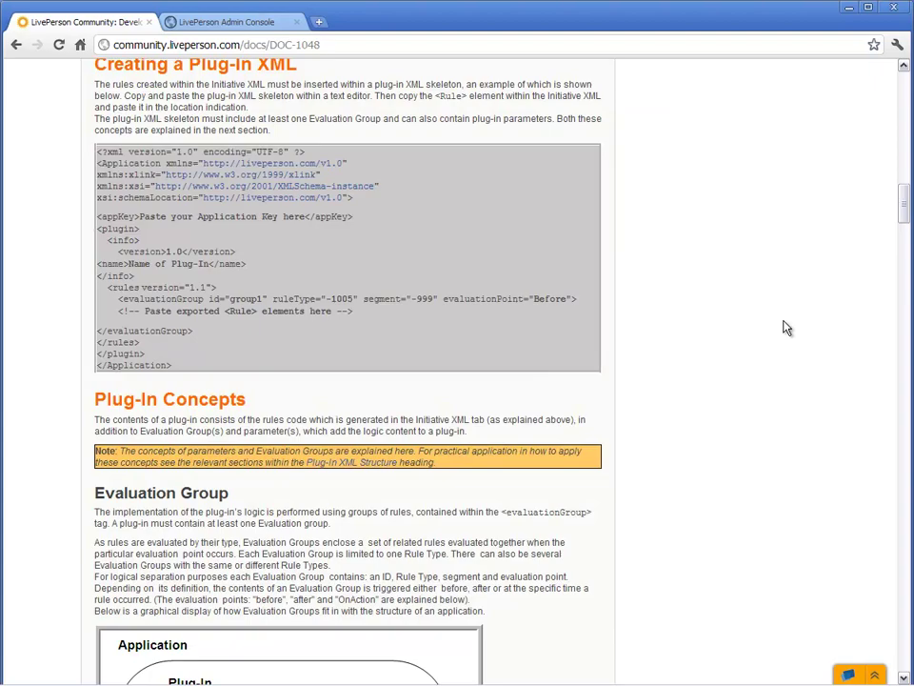
scroll(787, 327, "up", 20)
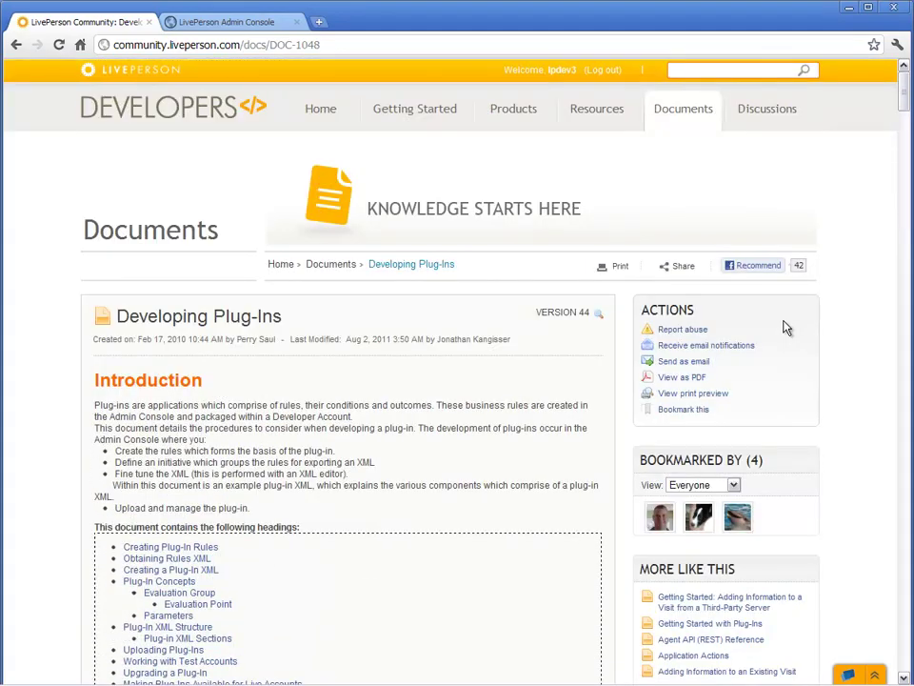
mouse_move(598, 112)
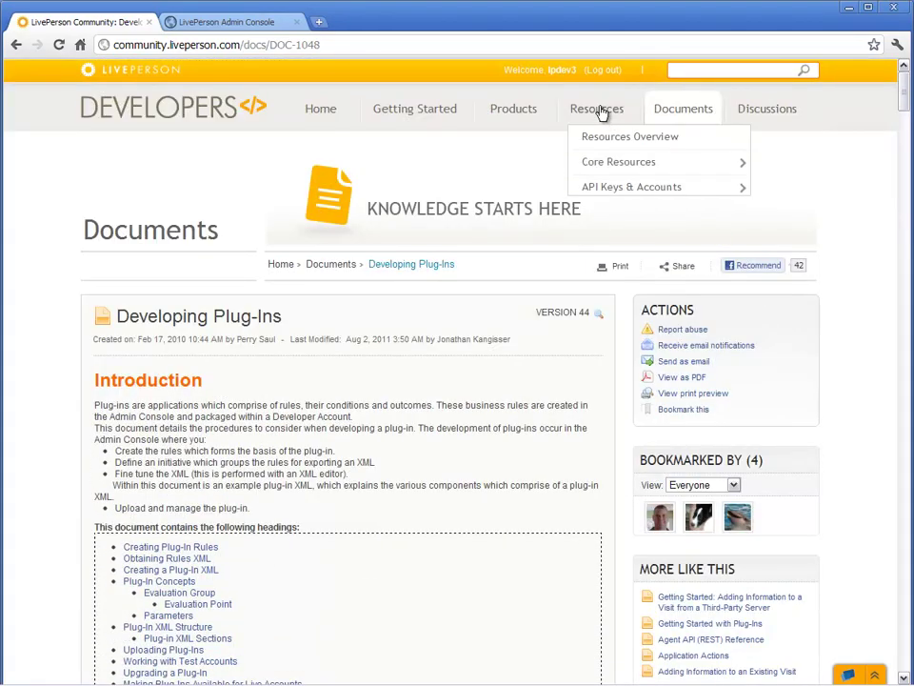
mouse_move(614, 188)
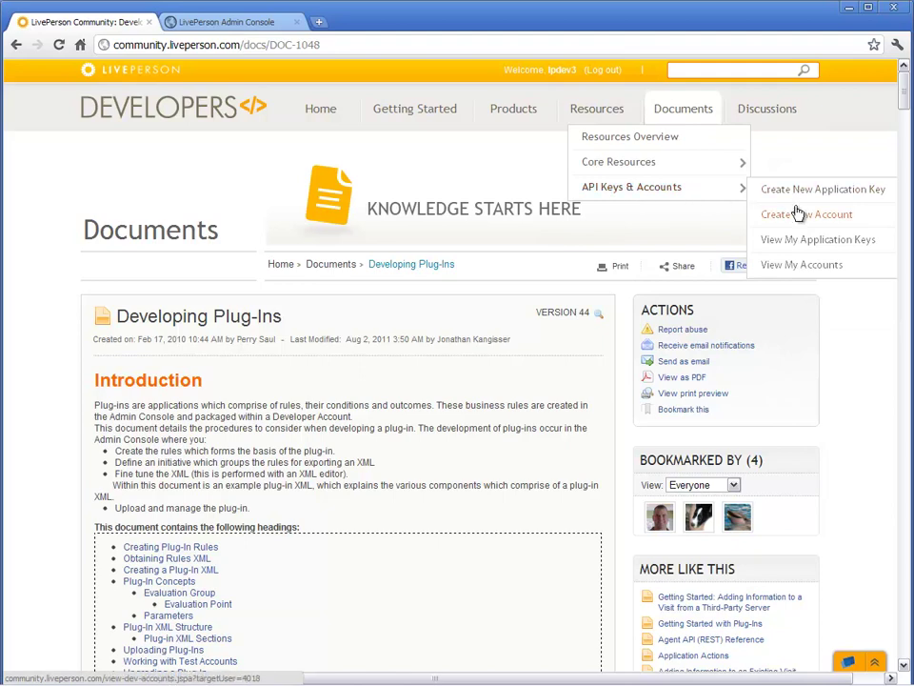
left_click(794, 243)
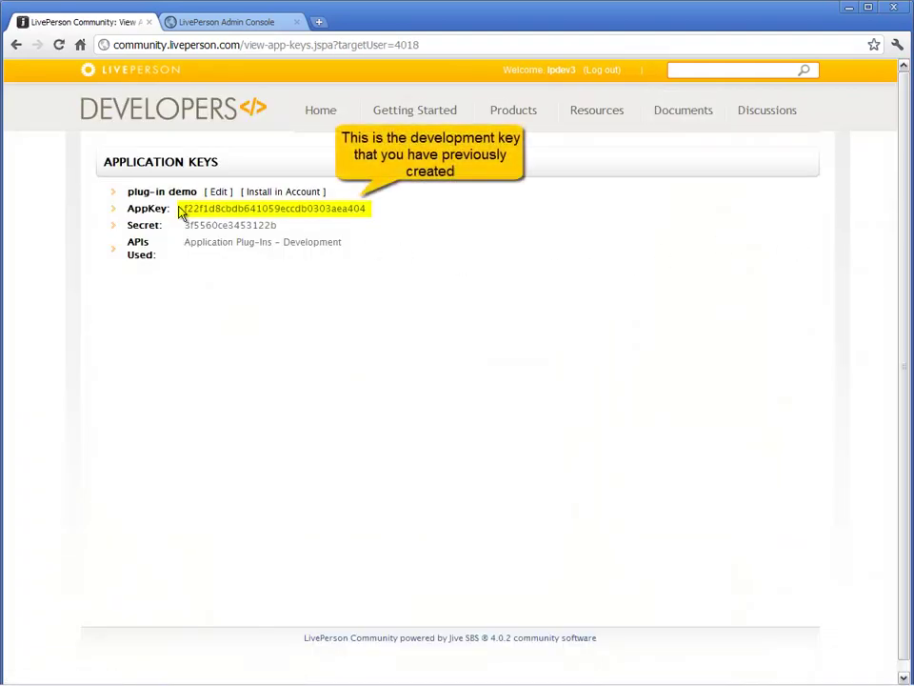
Copy the plug-in demo's AppKey and select the app key placeholder in Notepad.
left_click_drag(182, 207, 372, 218)
right_click(349, 215)
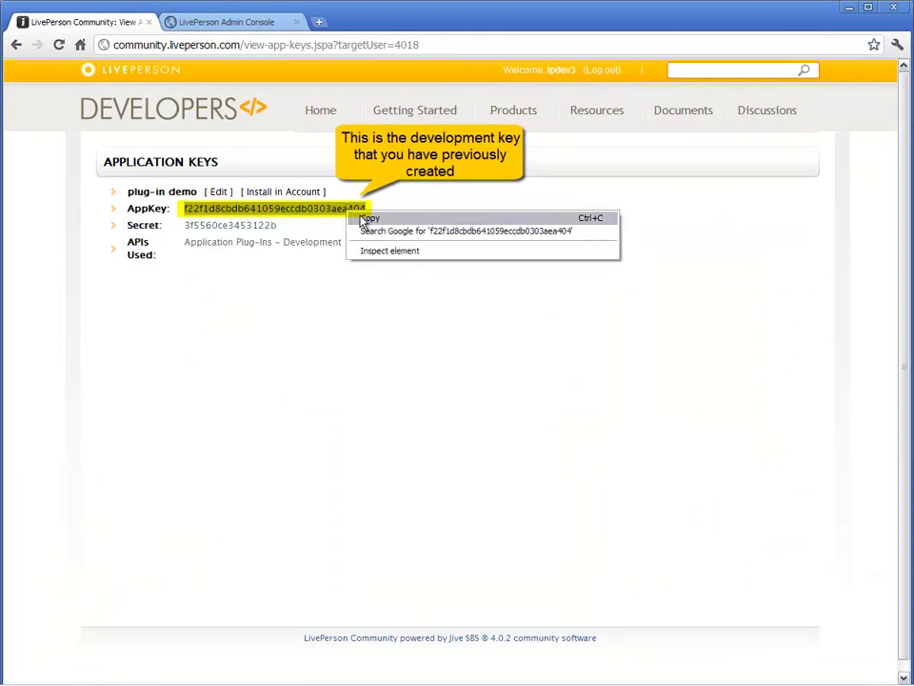
left_click(363, 218)
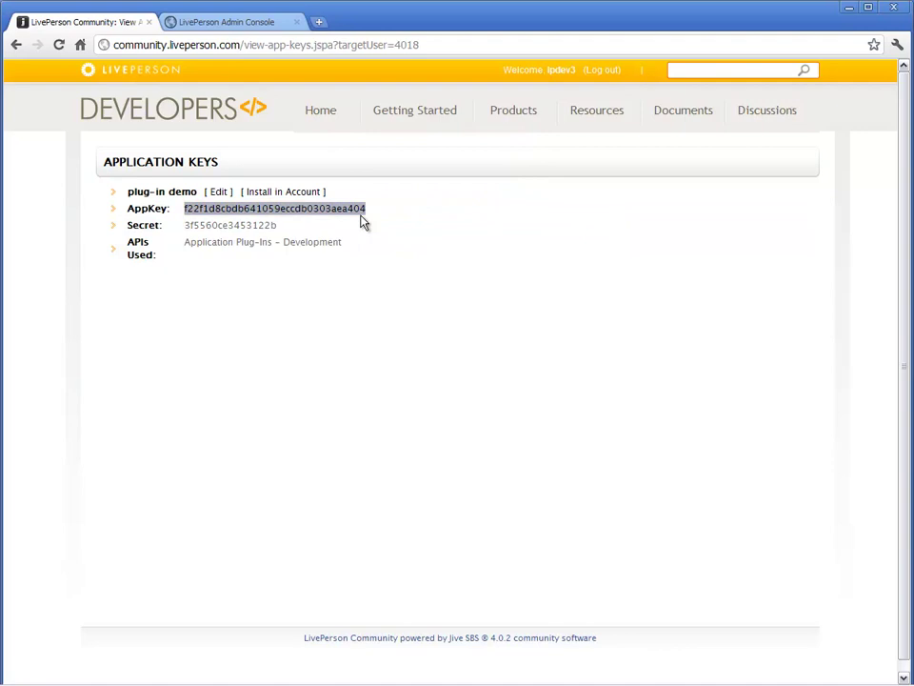
key("alt+Tab")
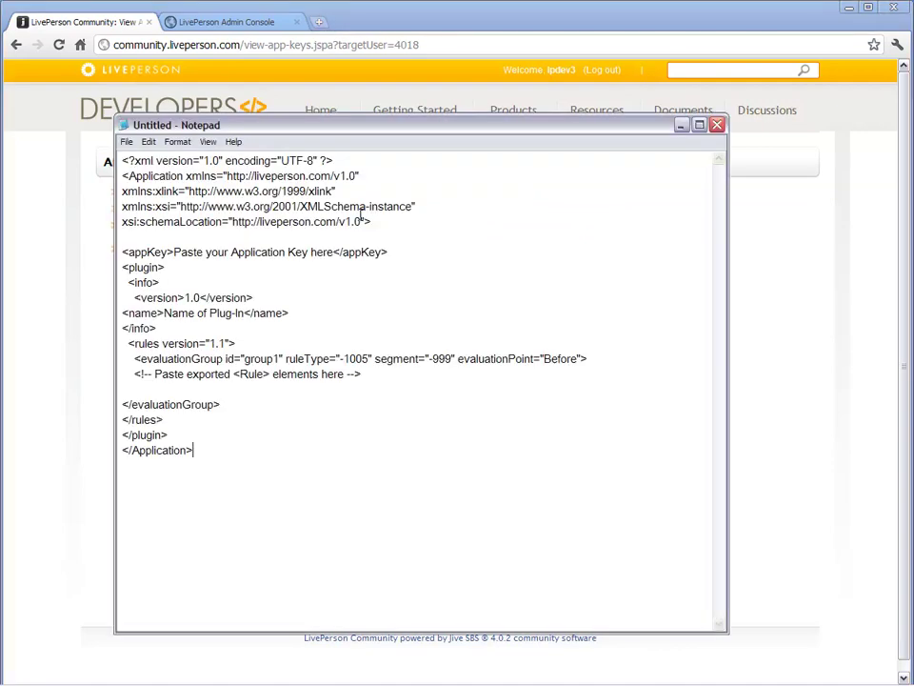
left_click_drag(173, 252, 331, 255)
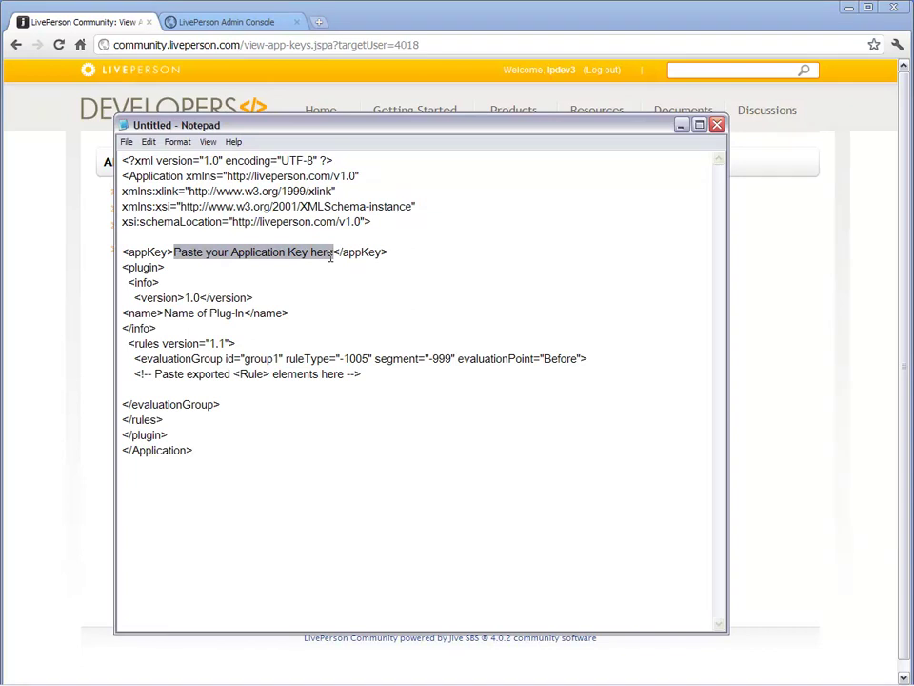
Paste the copied app key over its placeholder and set the plug-in name to 'Demo Plug-in'.
right_click(330, 257)
left_click(351, 309)
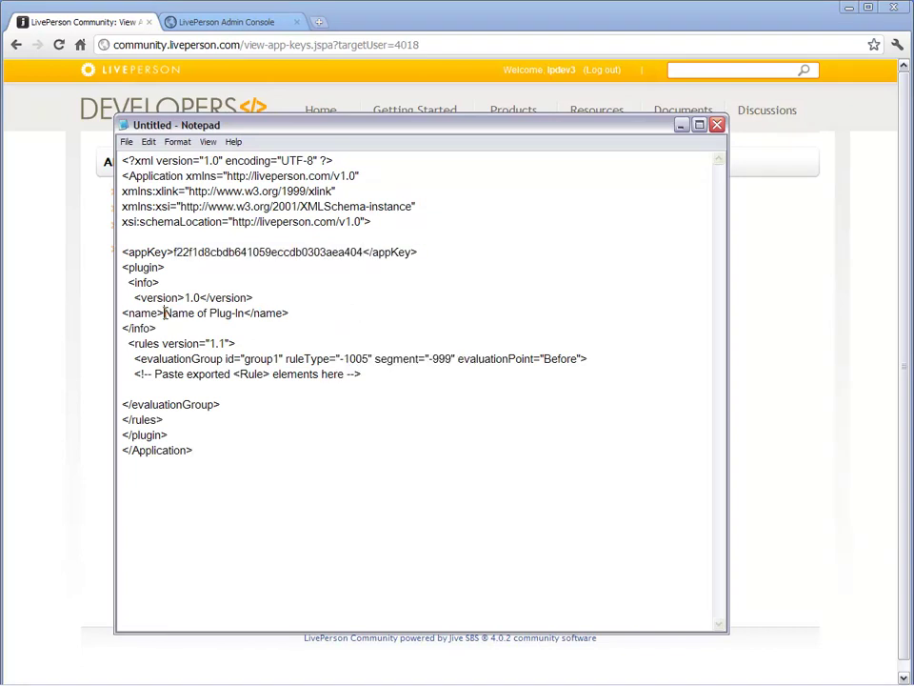
left_click_drag(164, 313, 244, 313)
type("Demo Plug-in")
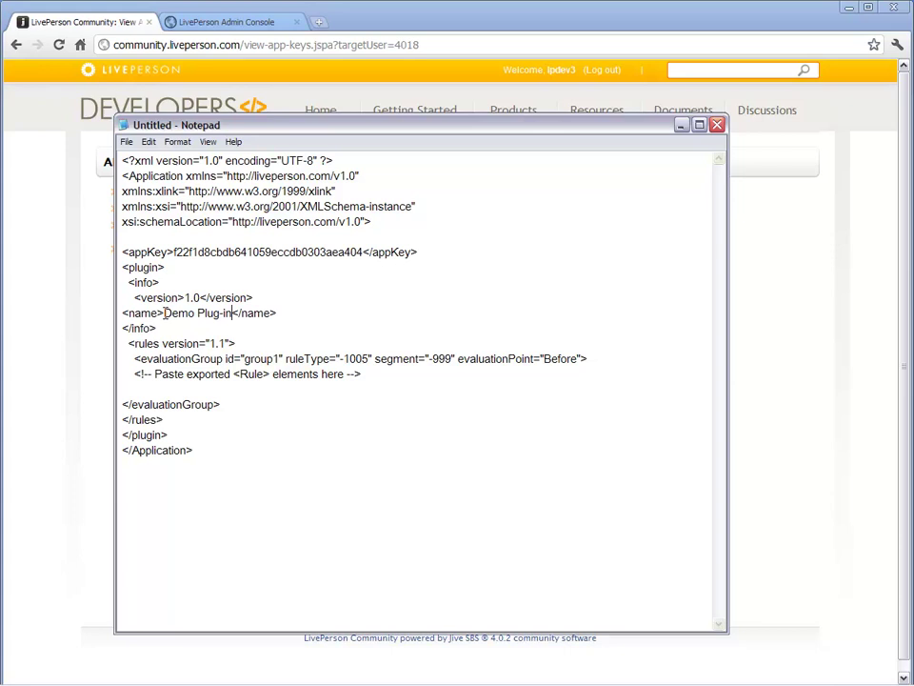
Save the XML as 'Demo plug-in.txt' in MyFirstPlugin.
left_click(127, 142)
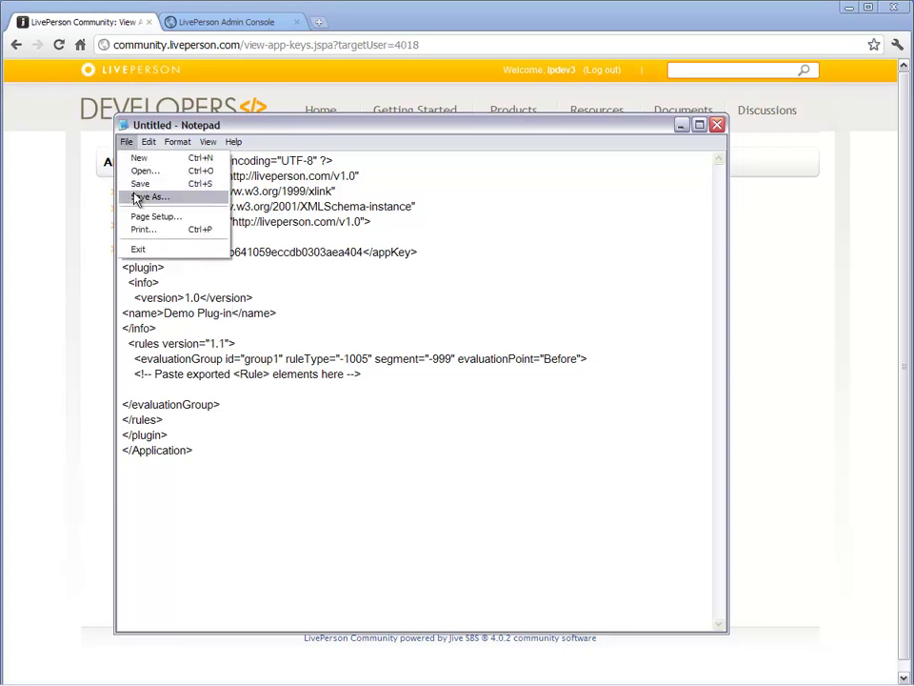
left_click(136, 198)
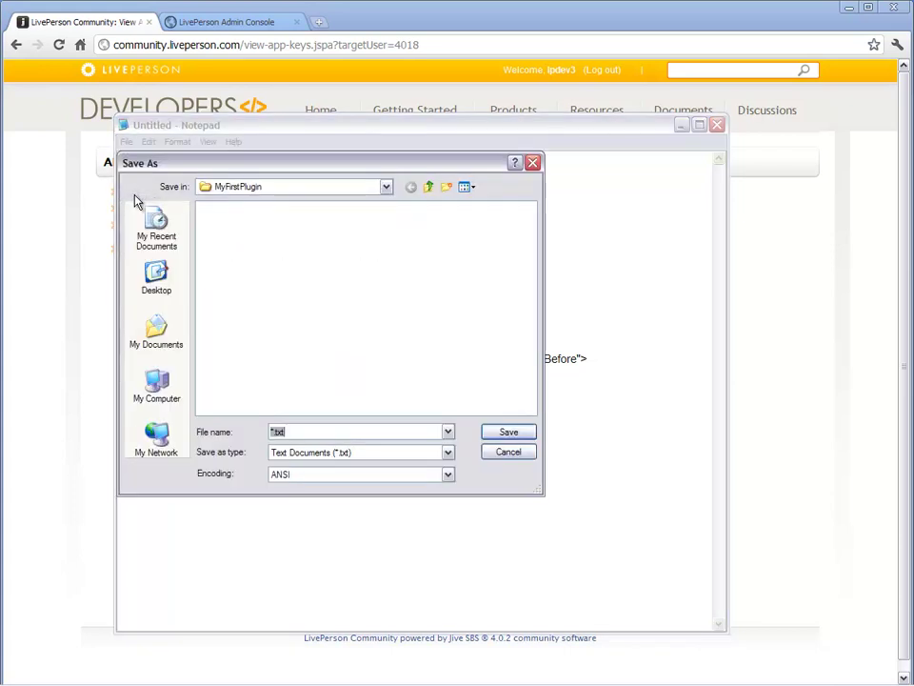
type("Demo plug-in")
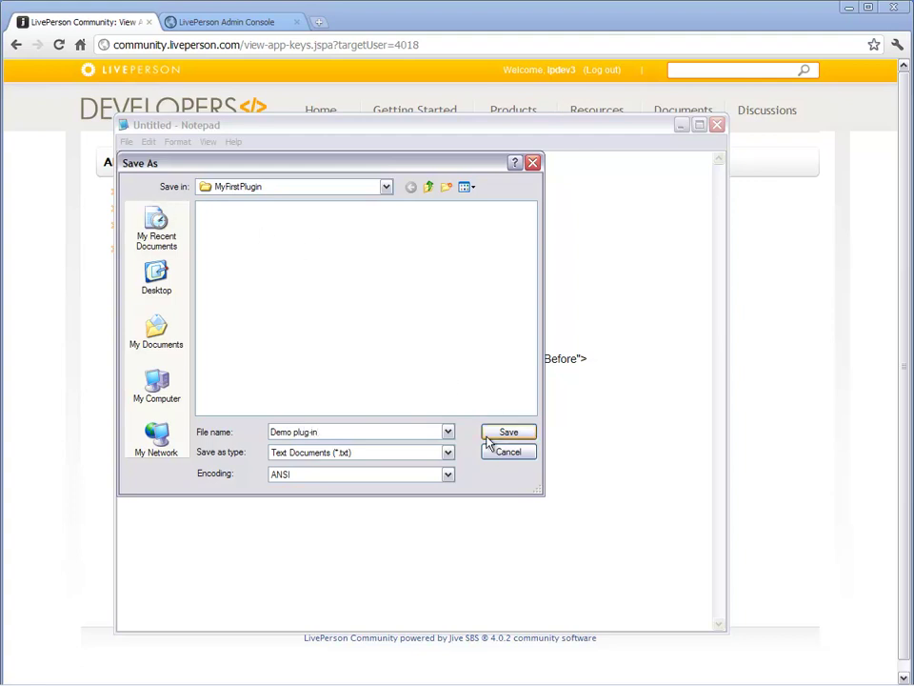
left_click(490, 436)
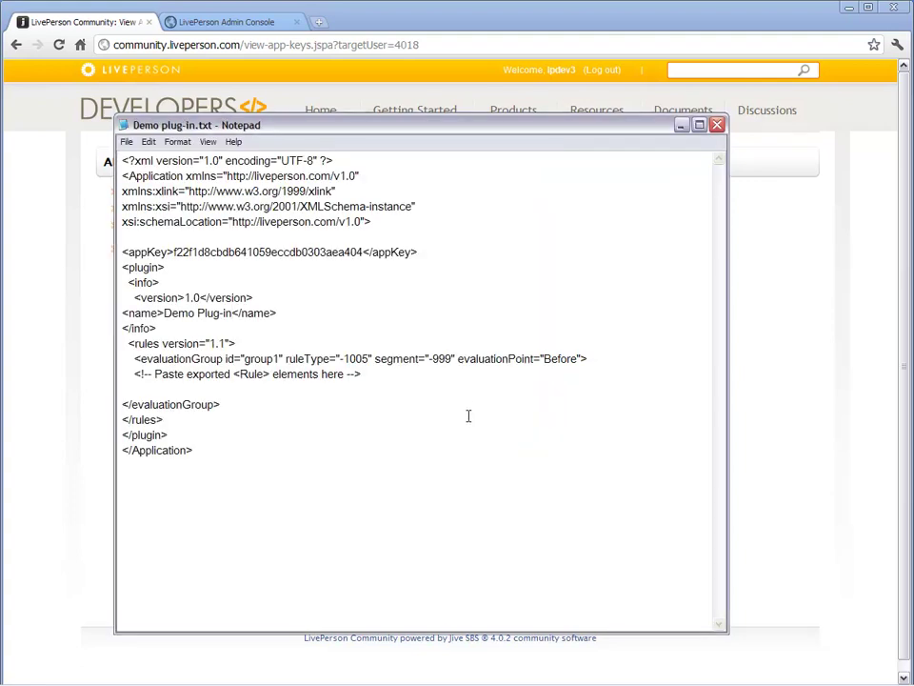
left_click(254, 26)
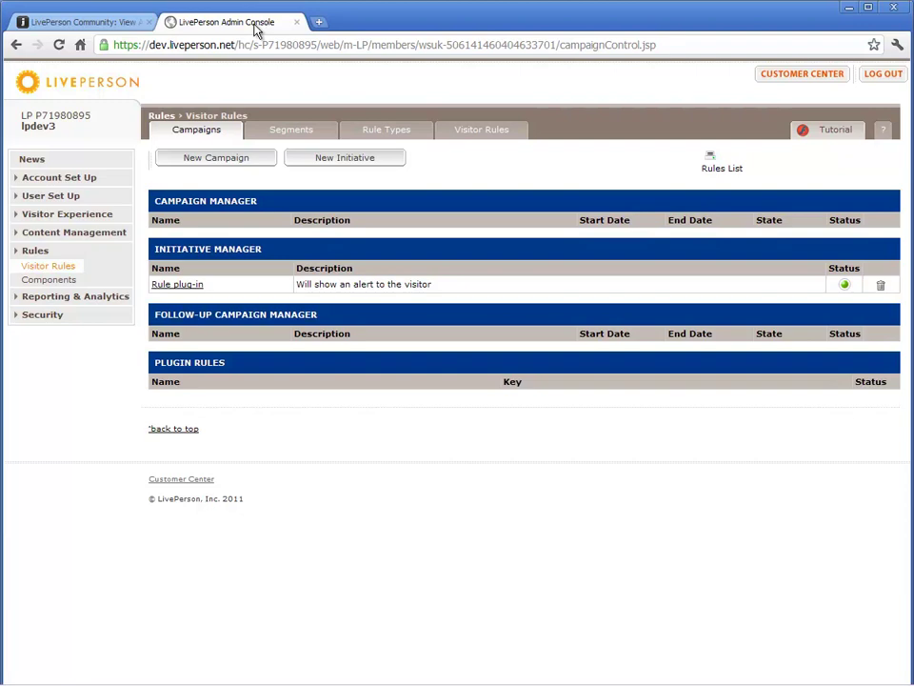
Show the Rule plug-in initiative in the Initiative XML panel under Account Set Up > Applications.
left_click(91, 179)
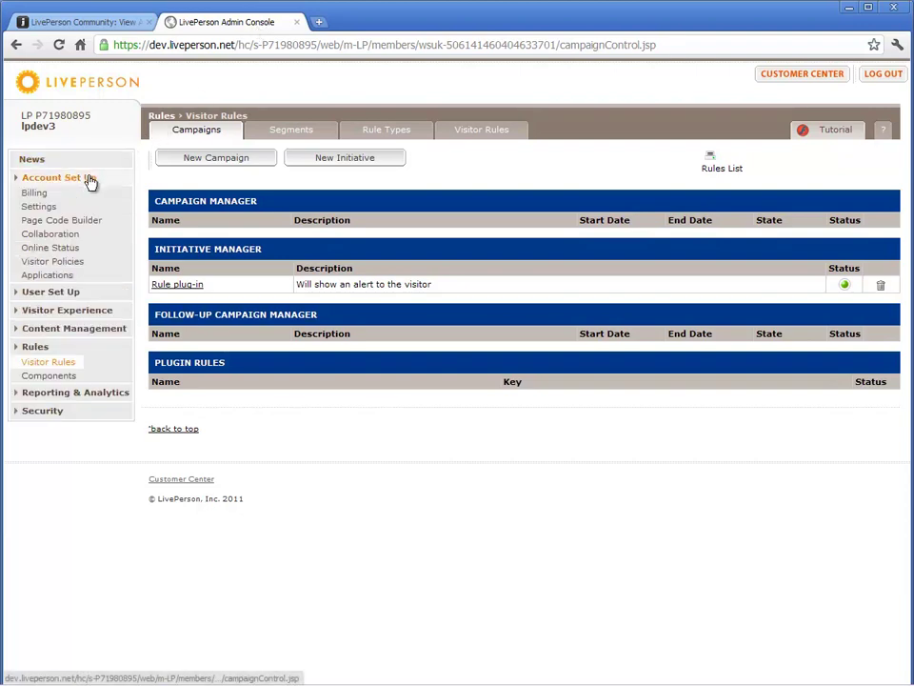
left_click(55, 276)
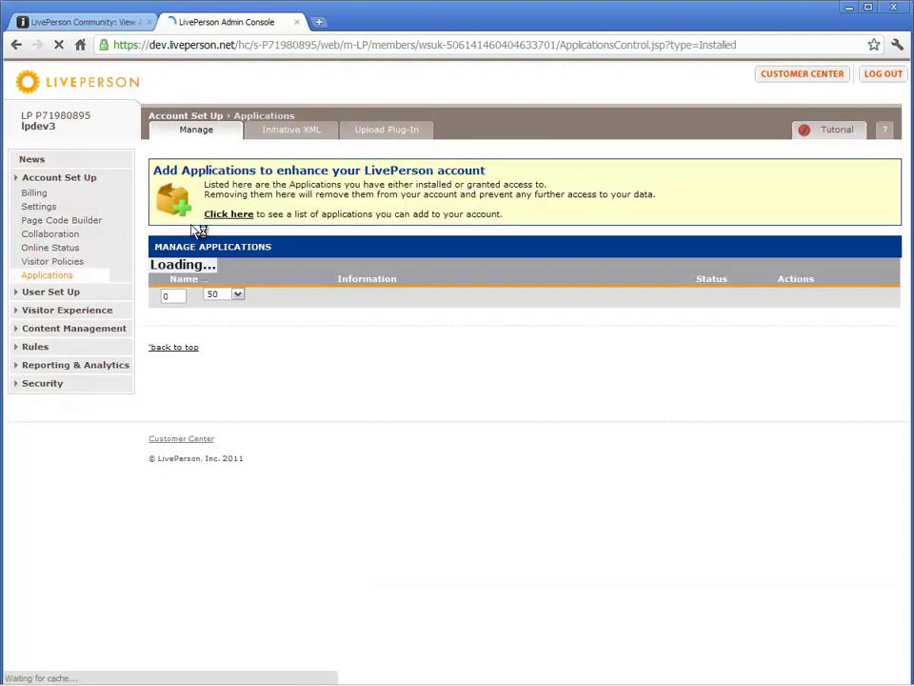
left_click(301, 131)
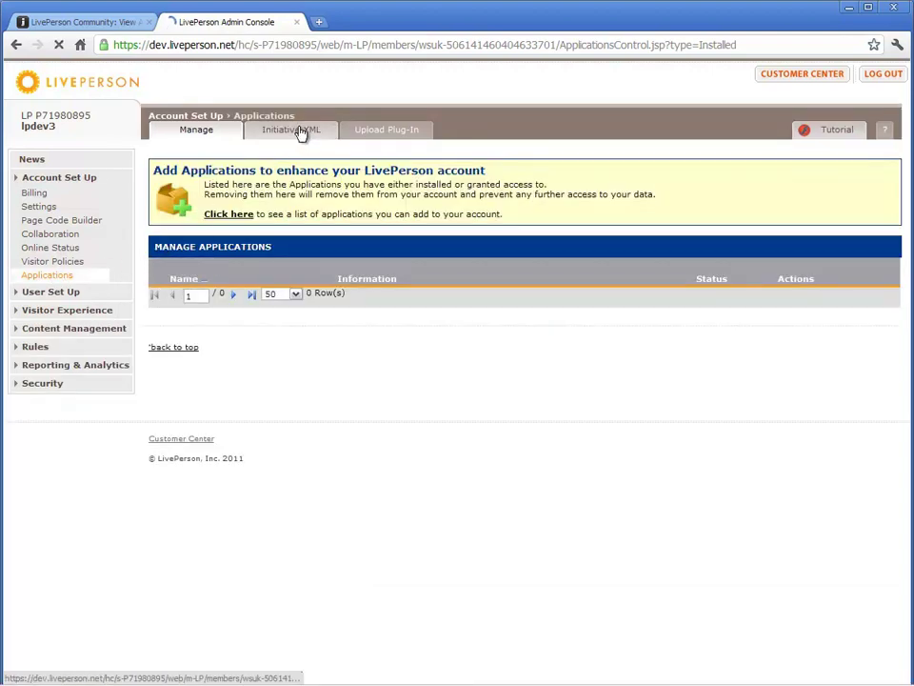
left_click(269, 259)
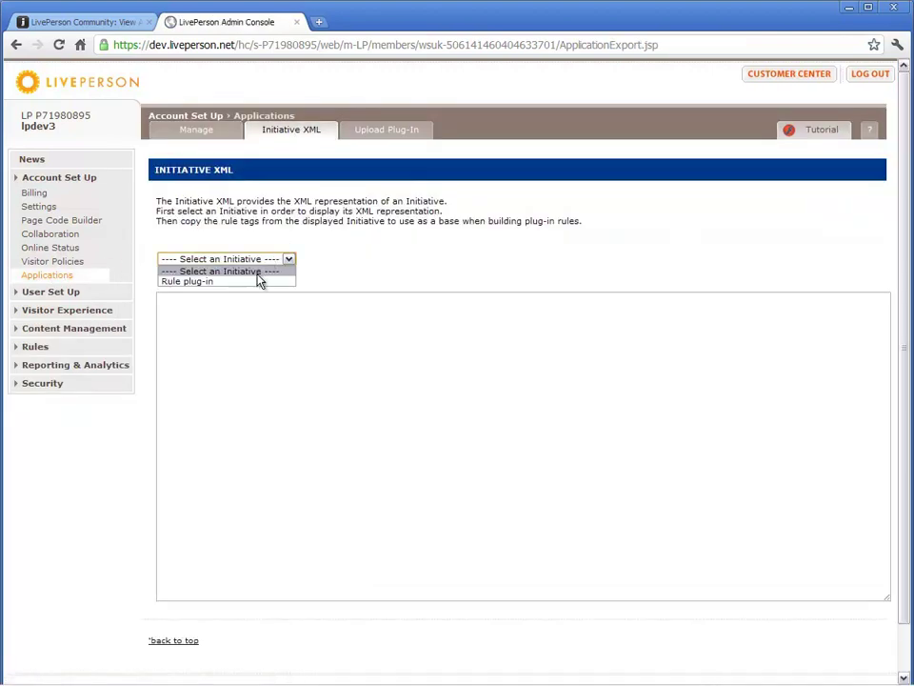
left_click(259, 283)
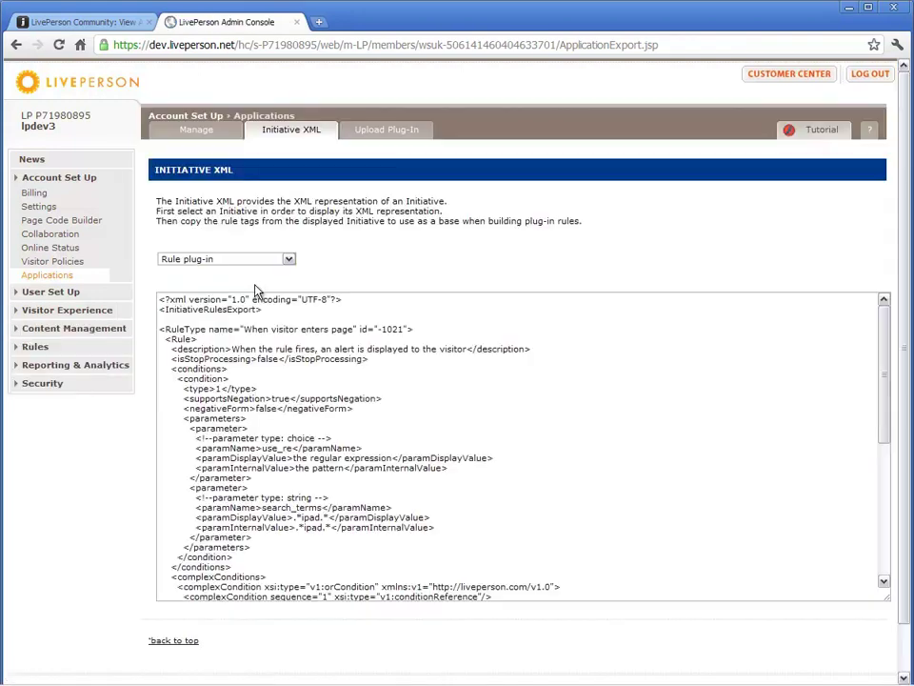
Copy the initiative's <Rule> element XML.
left_click_drag(164, 339, 251, 566)
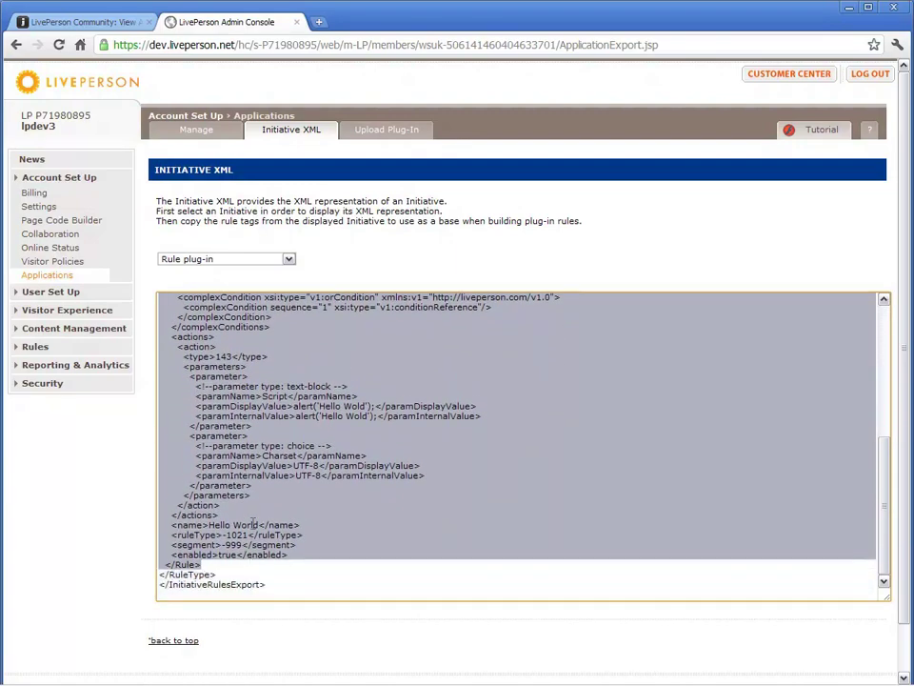
right_click(262, 538)
left_click(278, 578)
Replace the paste-Rules-here comment in Demo plug-in.txt with the copied <Rule> element.
key("alt+Tab")
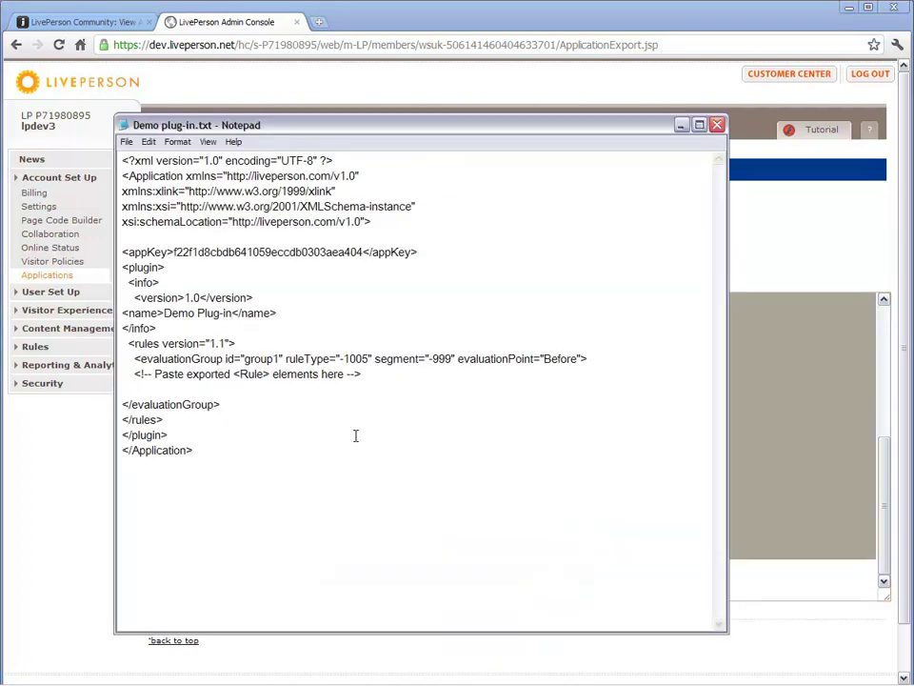
left_click_drag(134, 373, 355, 379)
right_click(352, 378)
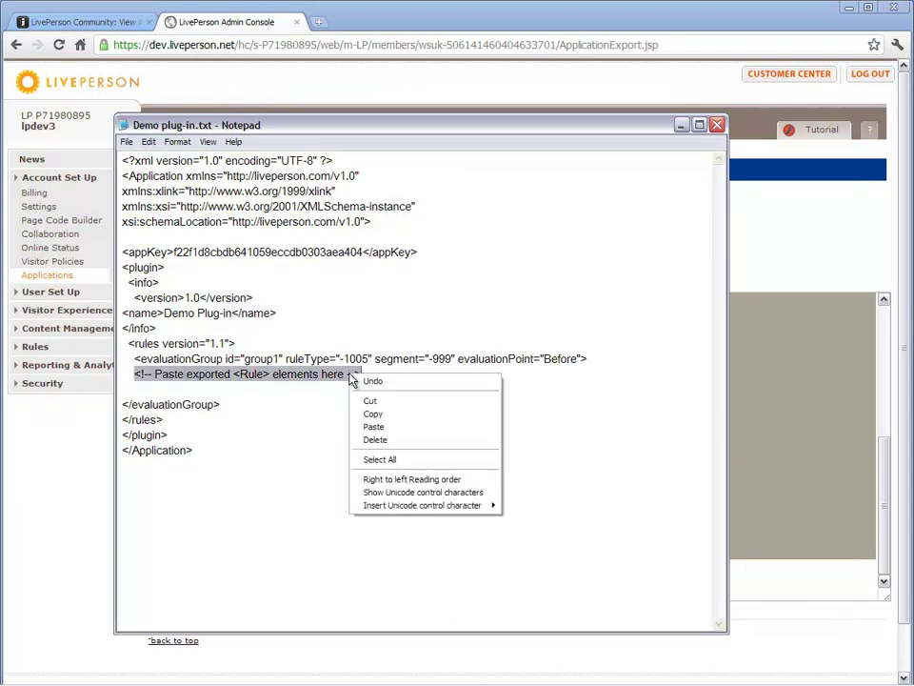
left_click(374, 427)
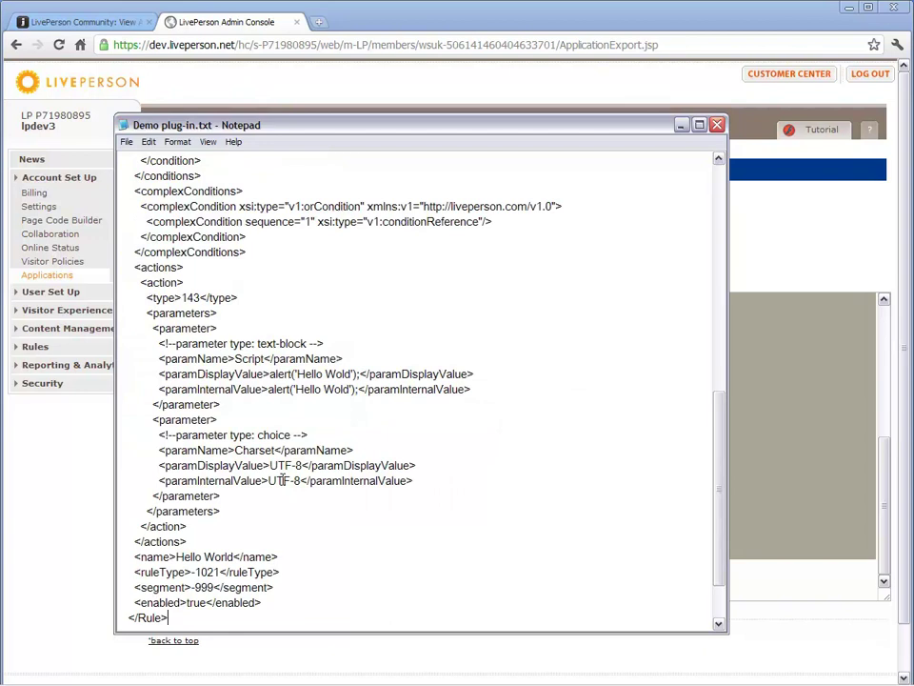
Change the evaluation group's ruleType from -1005 to -1021.
left_click_drag(192, 572, 214, 571)
right_click(217, 577)
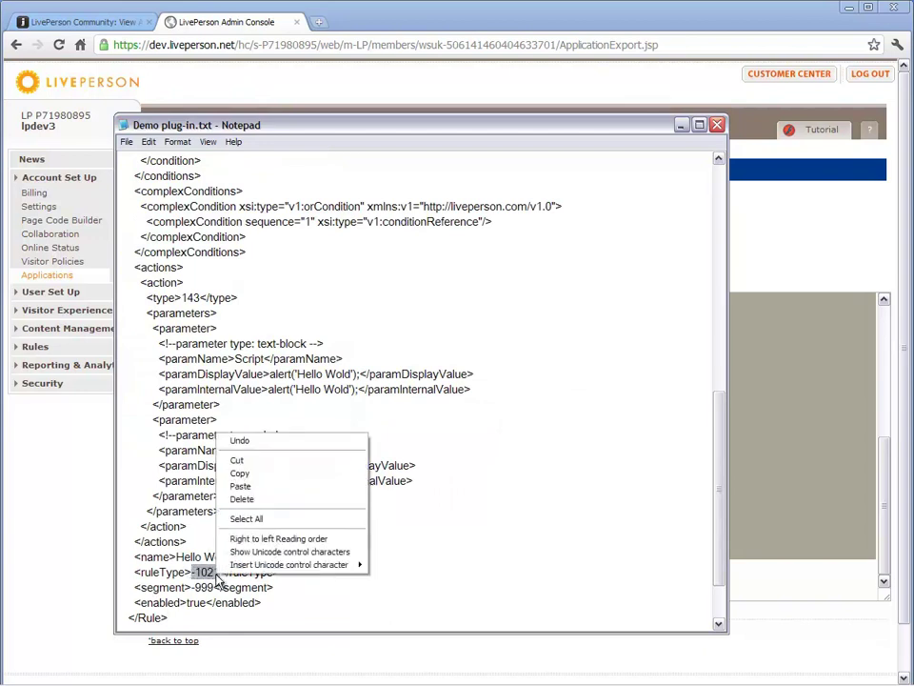
left_click(240, 473)
scroll(353, 452, "up", 5)
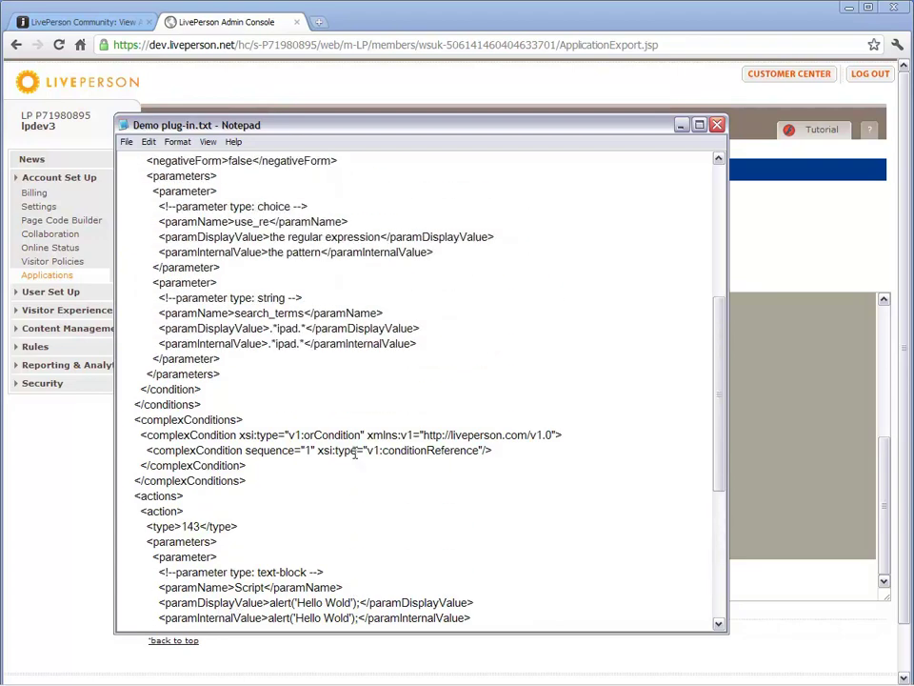
scroll(354, 452, "up", 7)
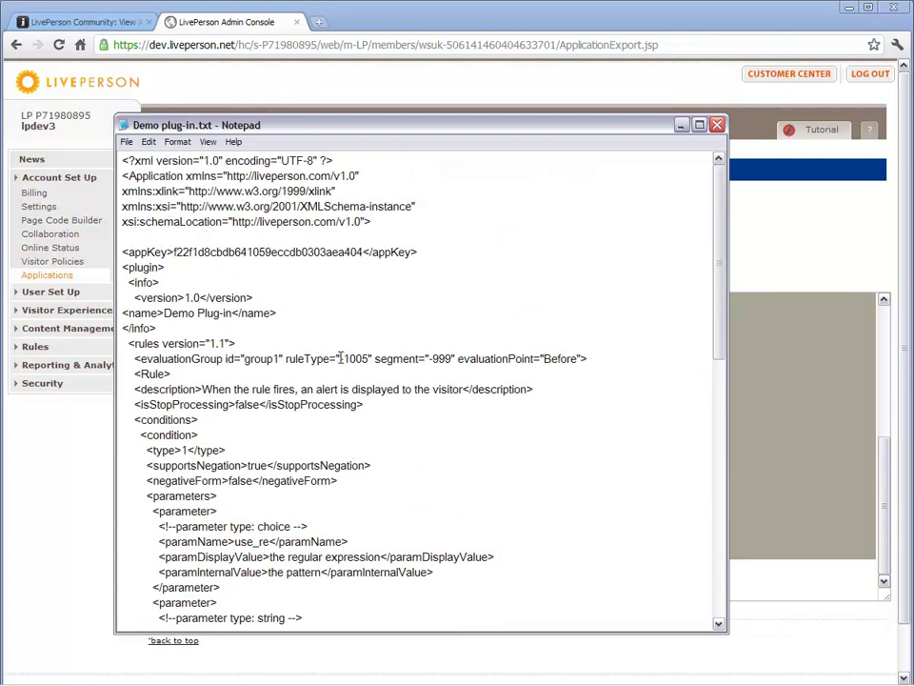
left_click_drag(339, 358, 367, 359)
right_click(367, 362)
left_click(380, 384)
type("-1021")
Save Demo plug-in.txt and return to the Admin Console.
left_click(129, 142)
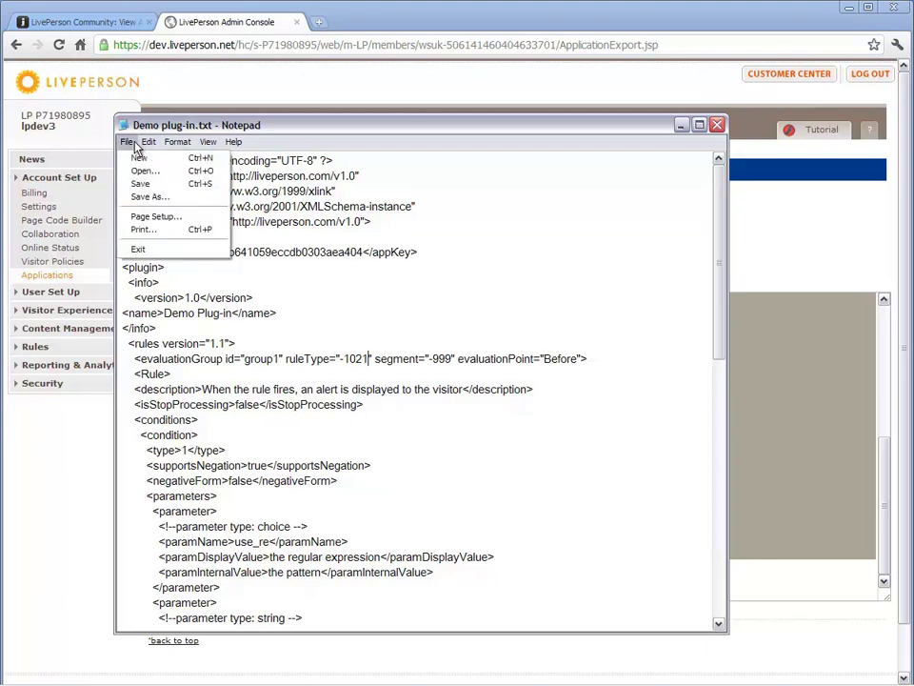
left_click(138, 183)
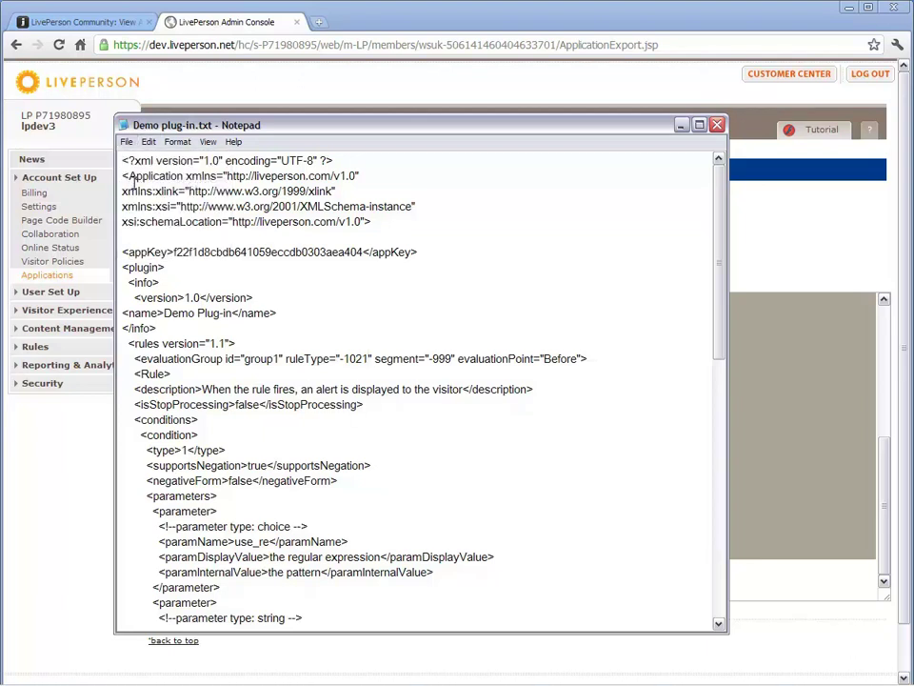
left_click(210, 25)
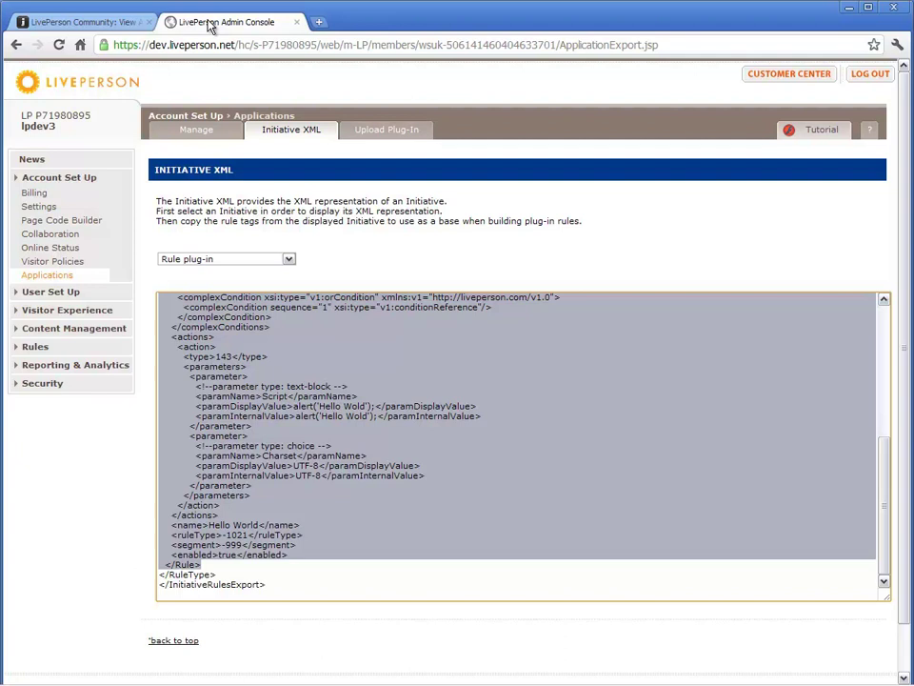
Upload Demo plug-in.txt on the Upload Plug-In page, accepted as version 1.0.
left_click(374, 139)
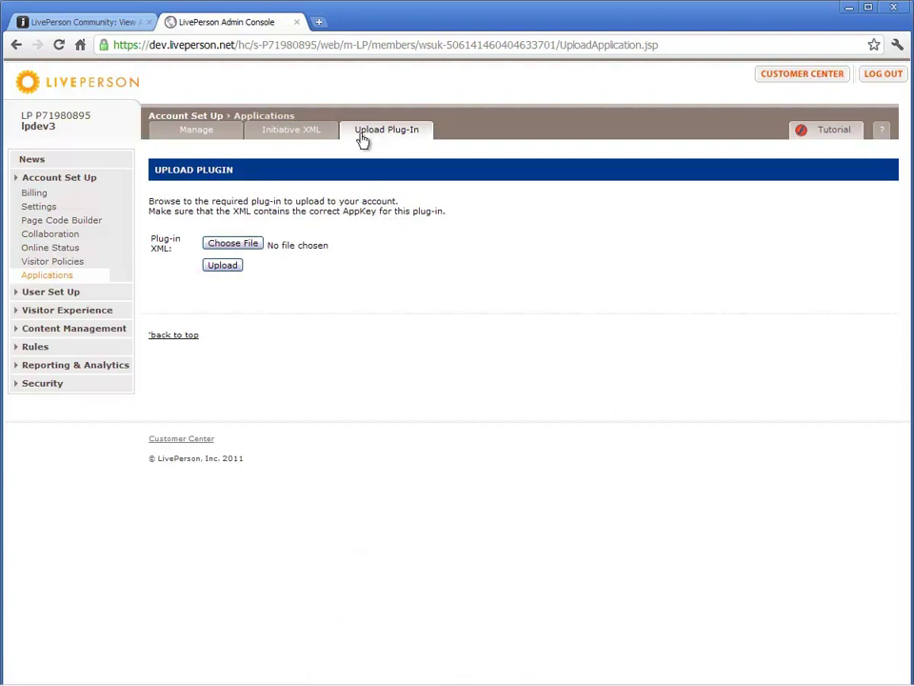
left_click(249, 246)
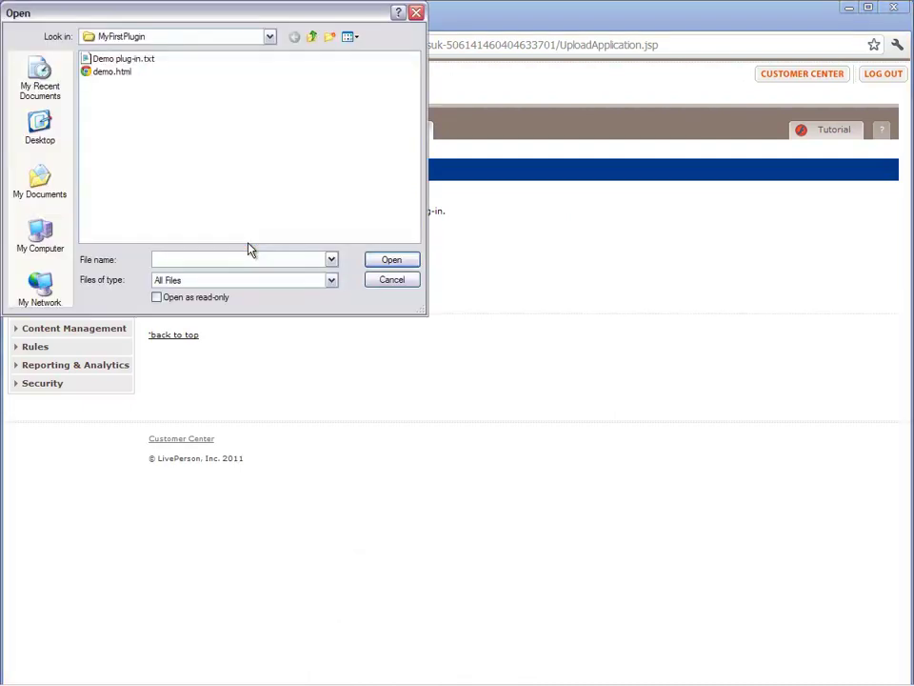
left_click(121, 58)
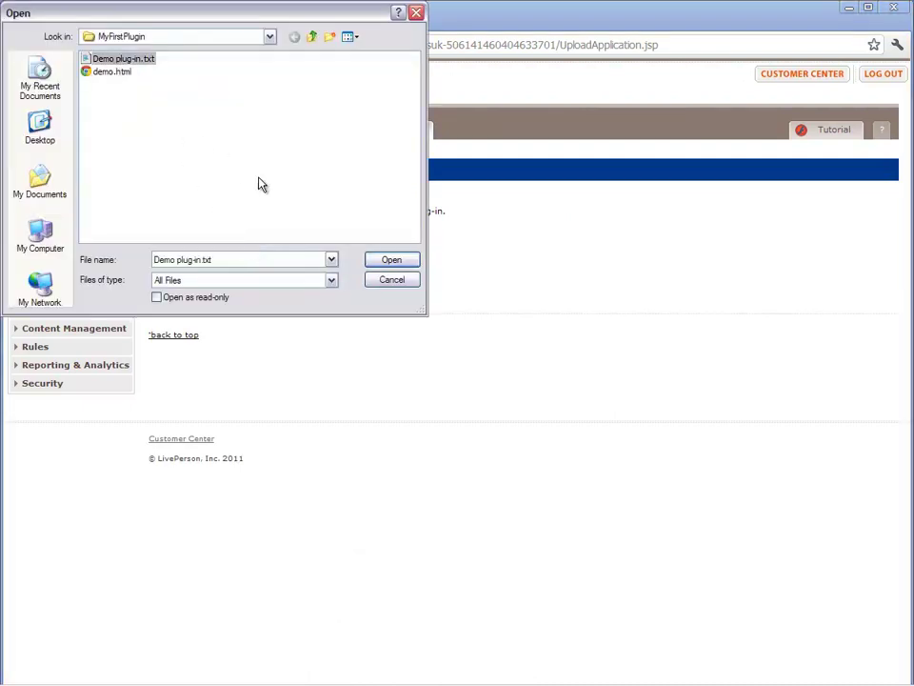
left_click(376, 259)
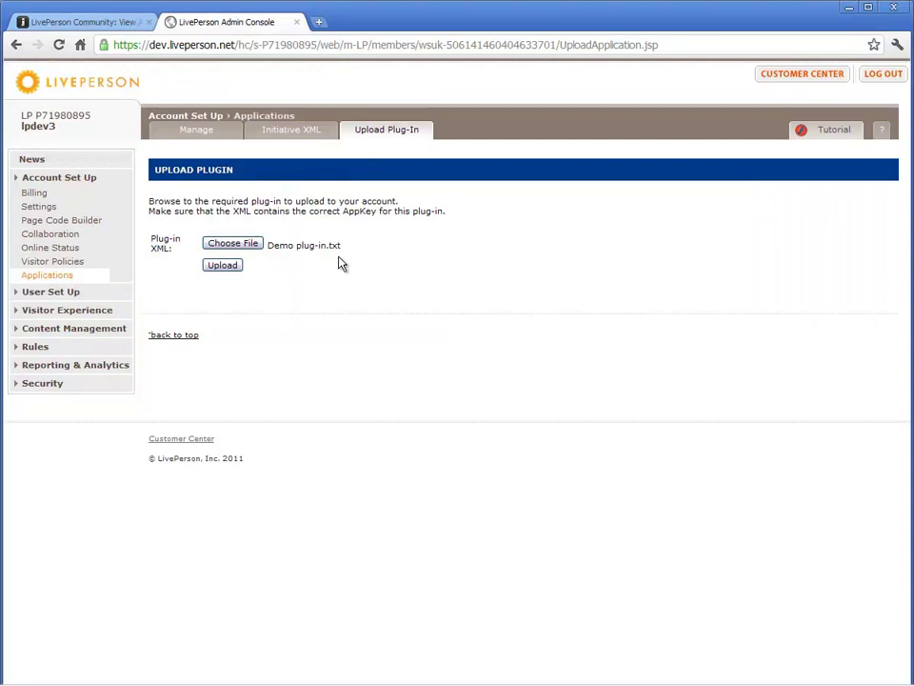
left_click(223, 266)
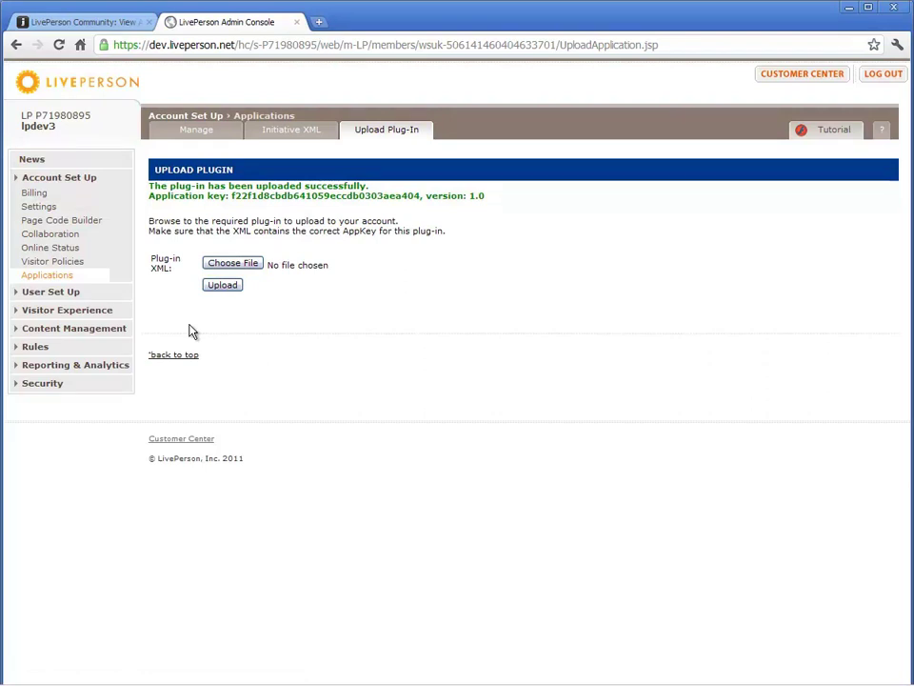
left_click(76, 21)
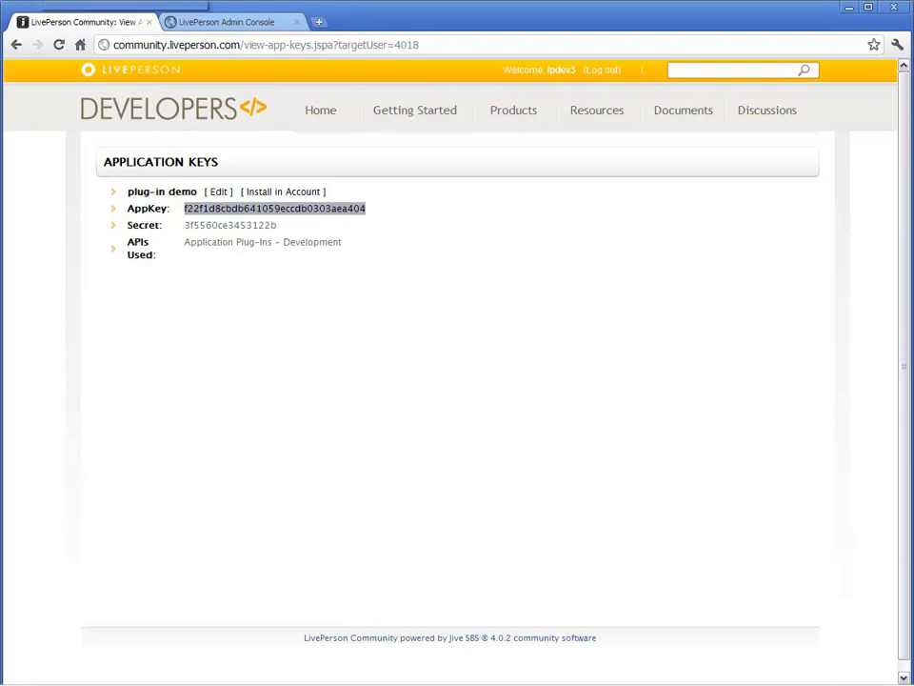
Create a Midsize Business test account and copy its new account number.
mouse_move(598, 129)
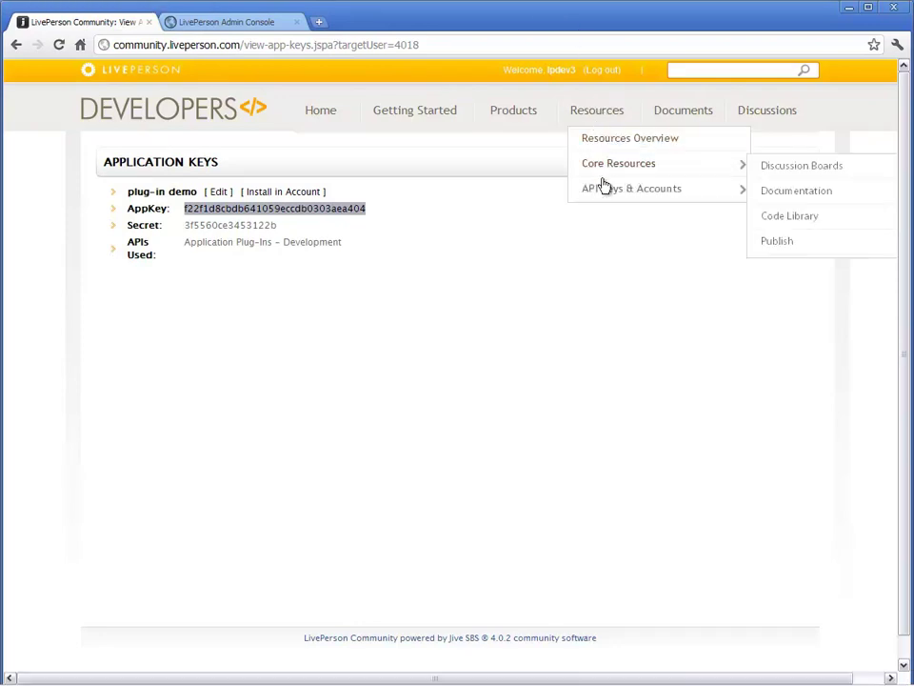
mouse_move(603, 195)
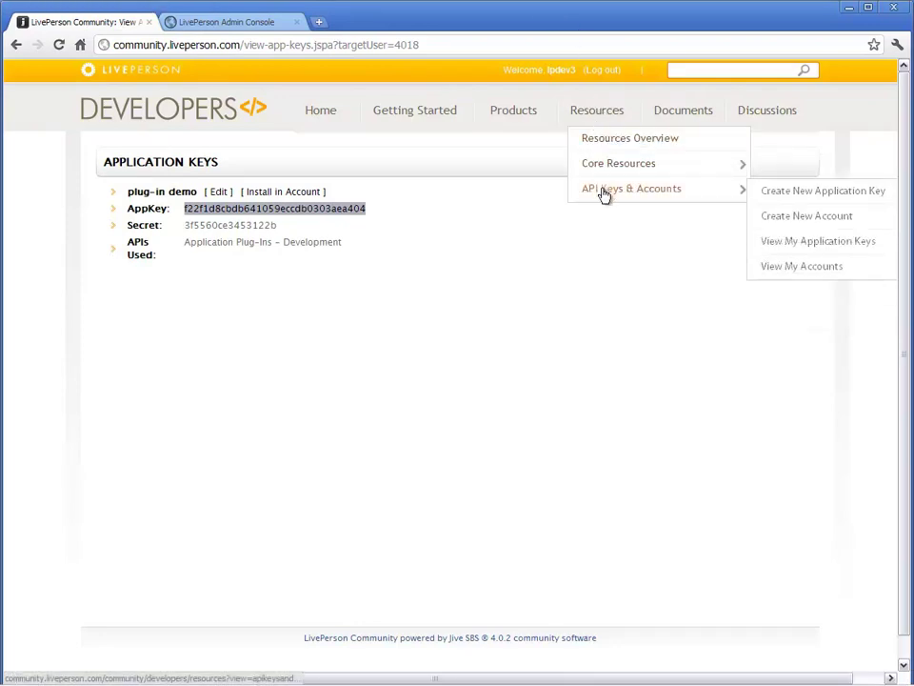
left_click(774, 219)
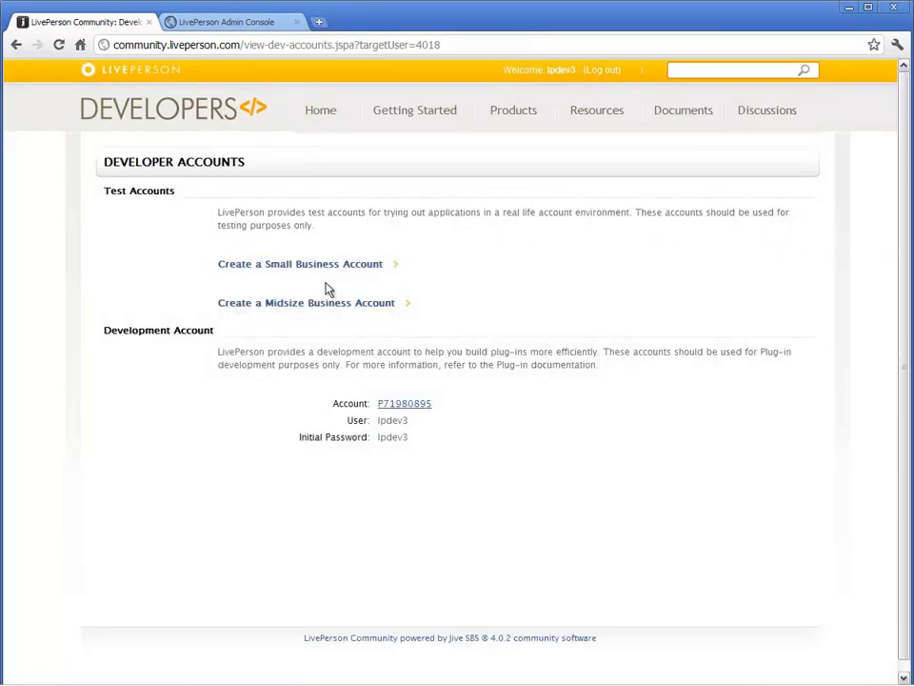
left_click(315, 306)
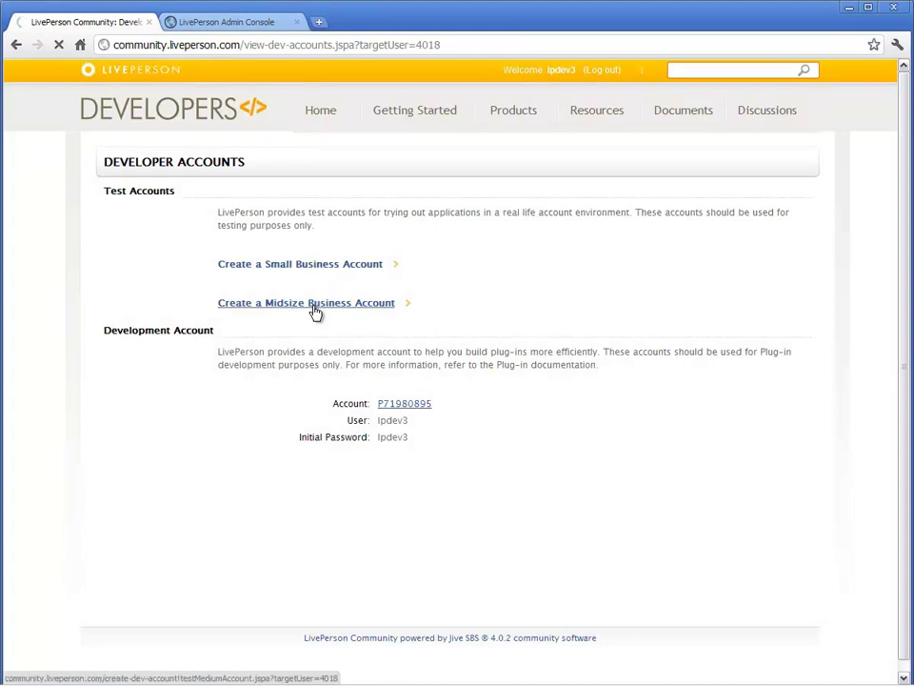
left_click_drag(378, 350, 436, 356)
right_click(431, 355)
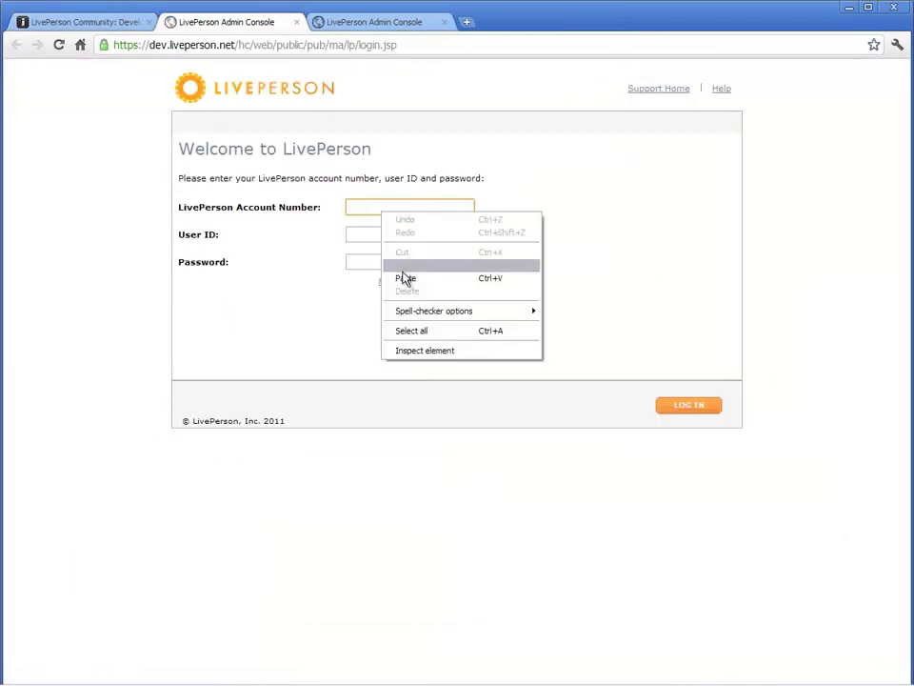
Log in with the pasted test account number, the user ID and password.
left_click(405, 277)
left_click(381, 234)
type("lp")
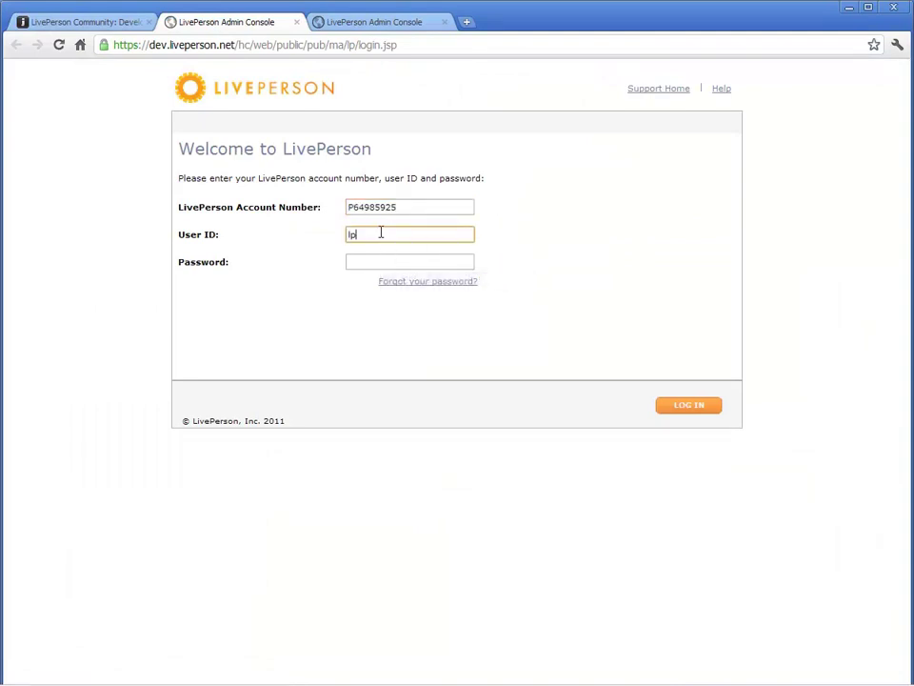
type("dev3")
key("Tab")
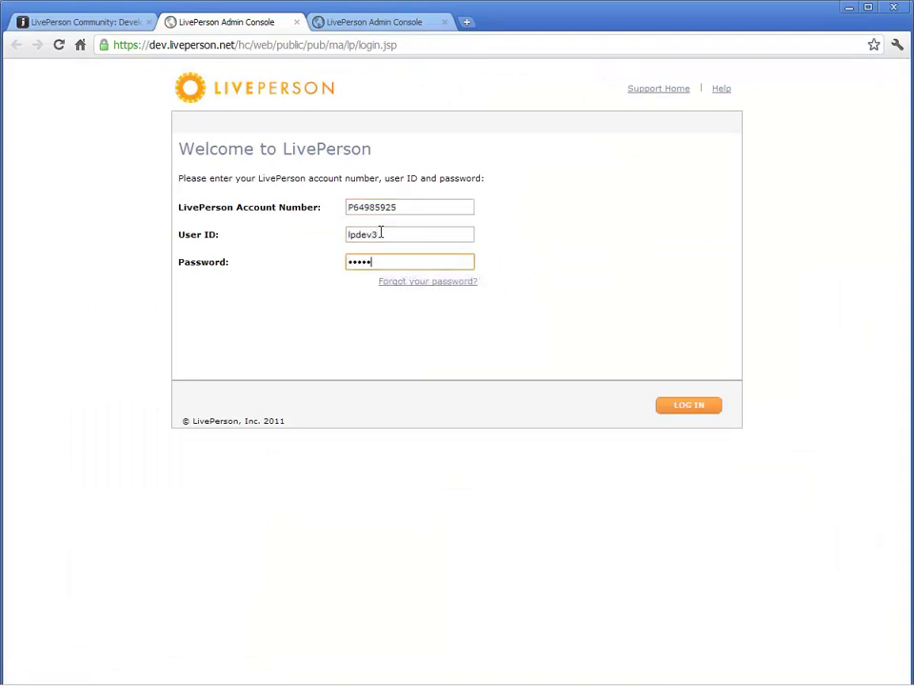
left_click(678, 407)
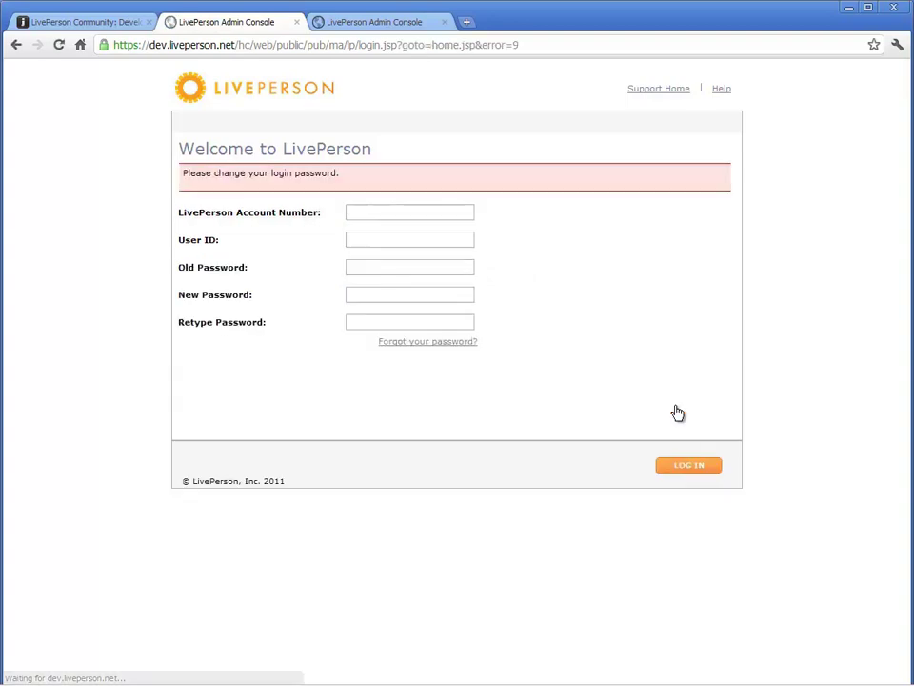
Fill the password-change form with account number, user ID and old password.
right_click(430, 214)
left_click(461, 281)
key("Tab")
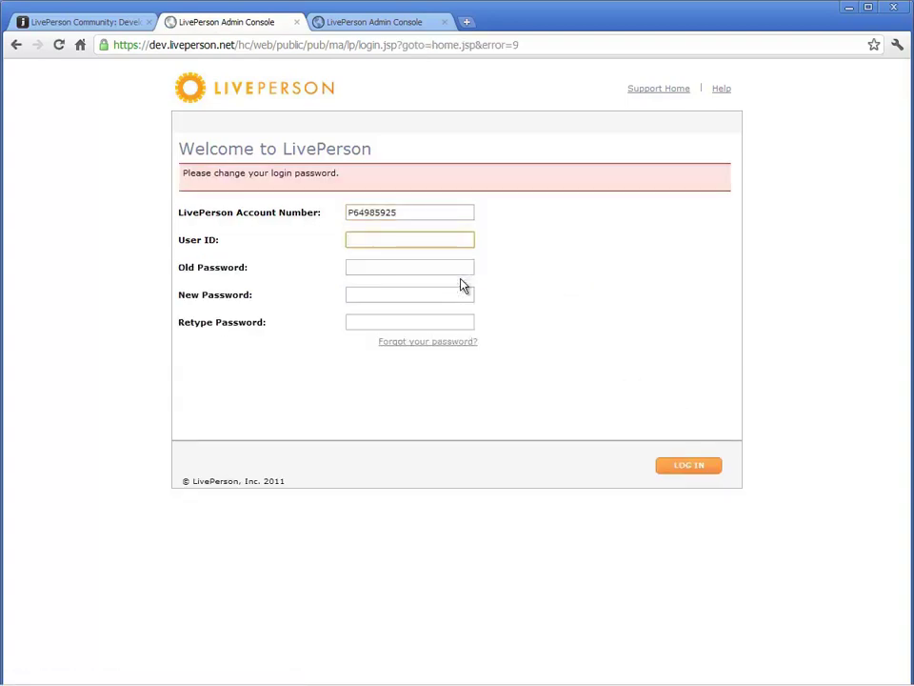
type("lpdev3")
key("Tab")
type("•••")
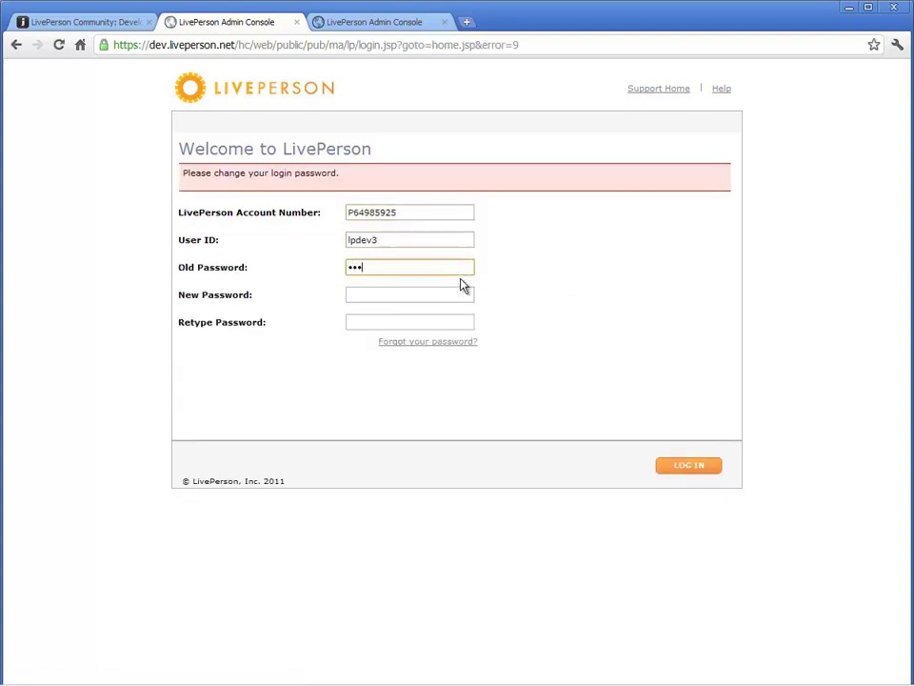
type("•••")
key("Tab")
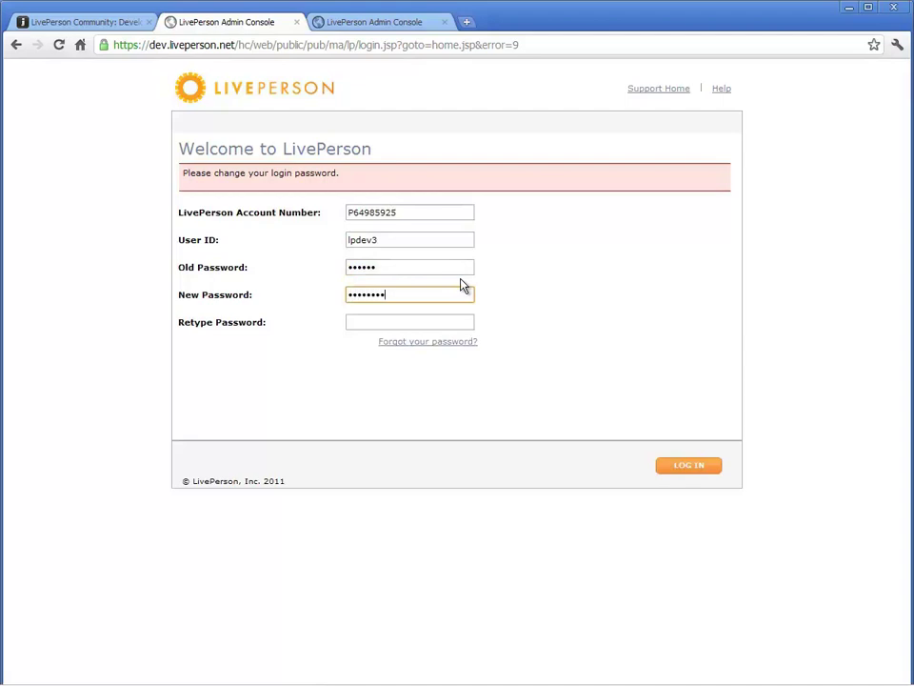
Retype the new password and log in to the test account.
key("Tab")
type("••••")
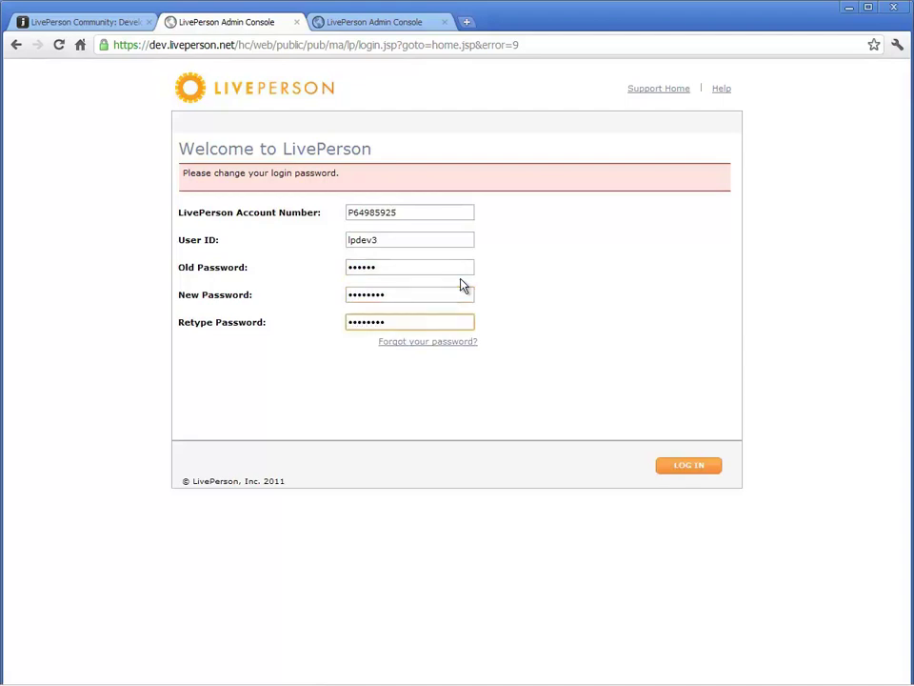
left_click(686, 464)
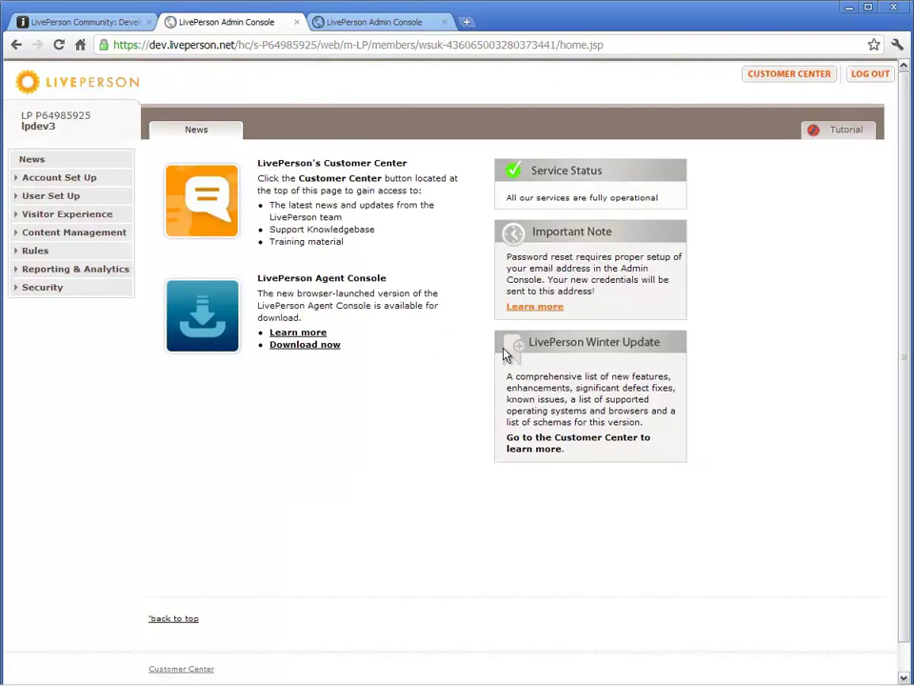
Copy the Monitor Code snippet from Account Set Up > Page Code Builder.
left_click(102, 182)
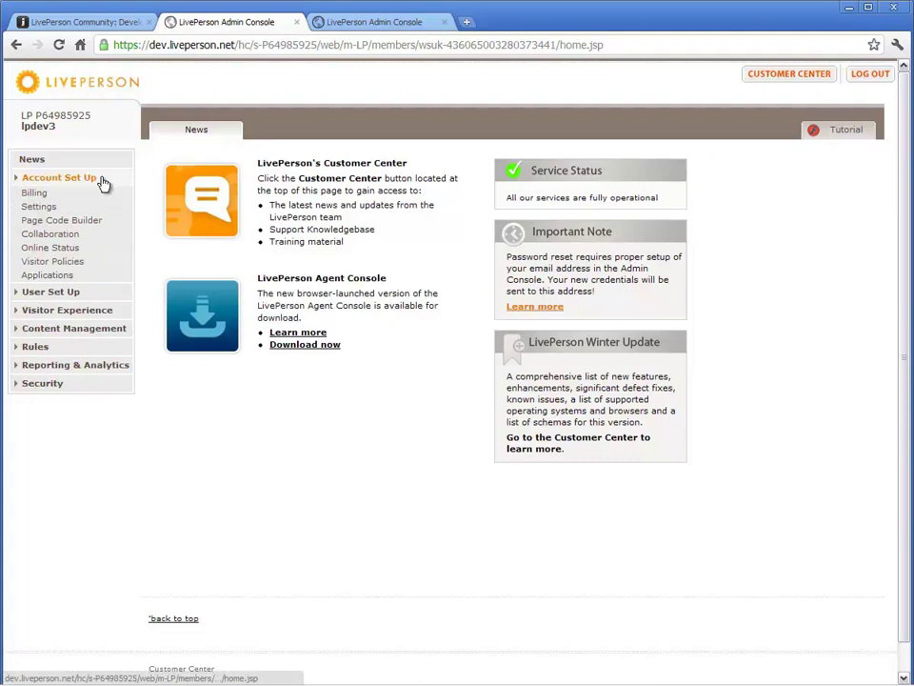
left_click(96, 220)
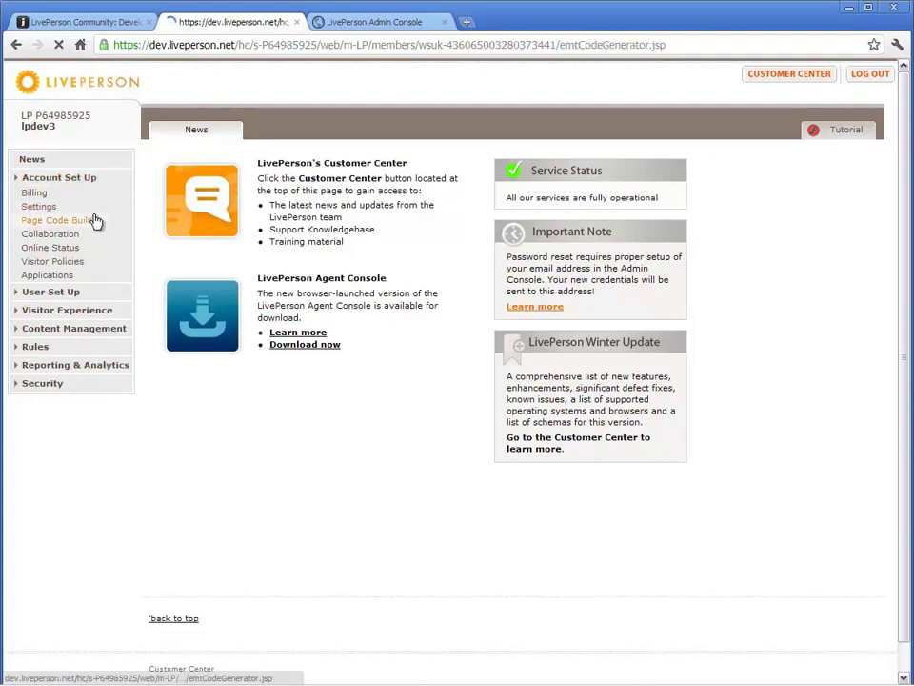
scroll(833, 352, "down", 4)
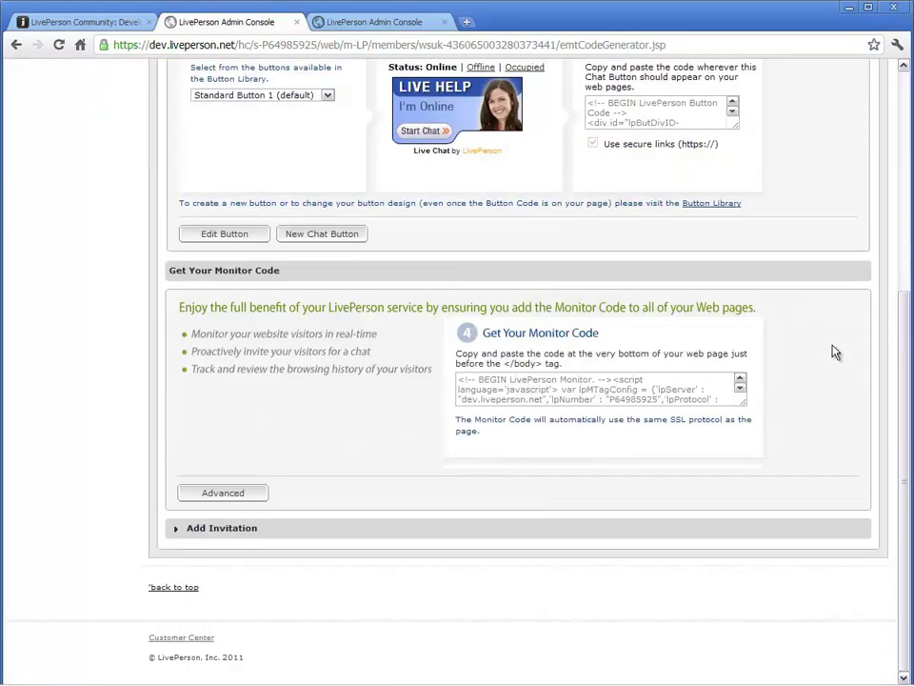
left_click_drag(458, 379, 648, 471)
right_click(629, 390)
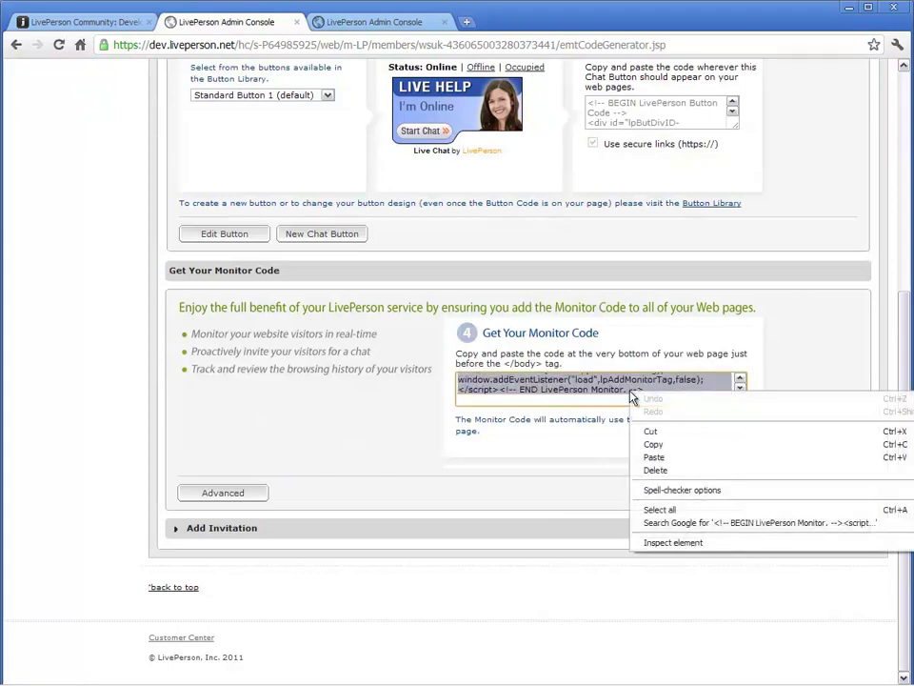
left_click(648, 453)
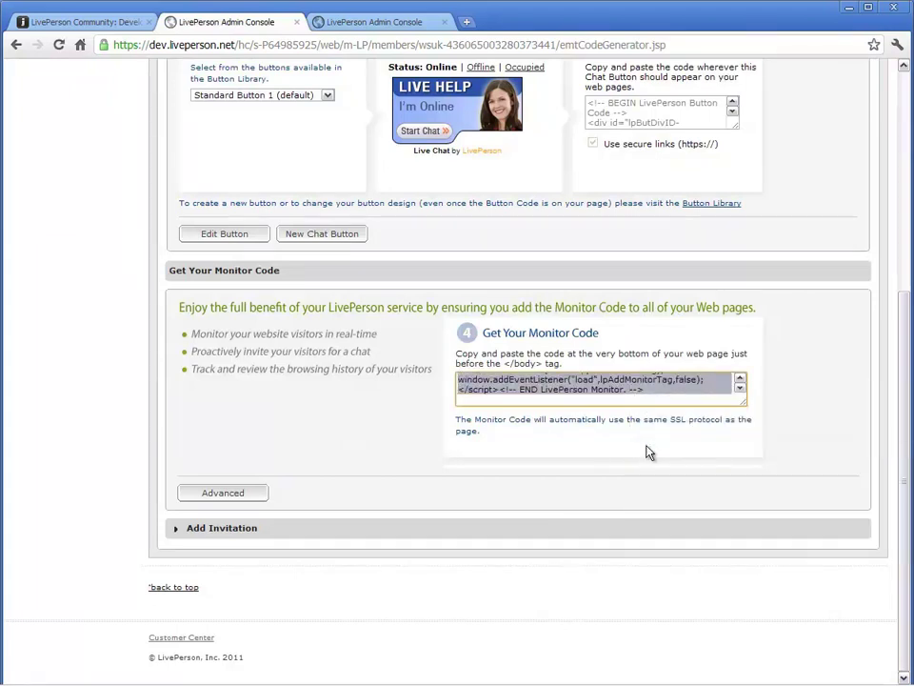
Open demo.html from the MyFirstPlugin folder in Notepad, showing All Files.
left_click(38, 674)
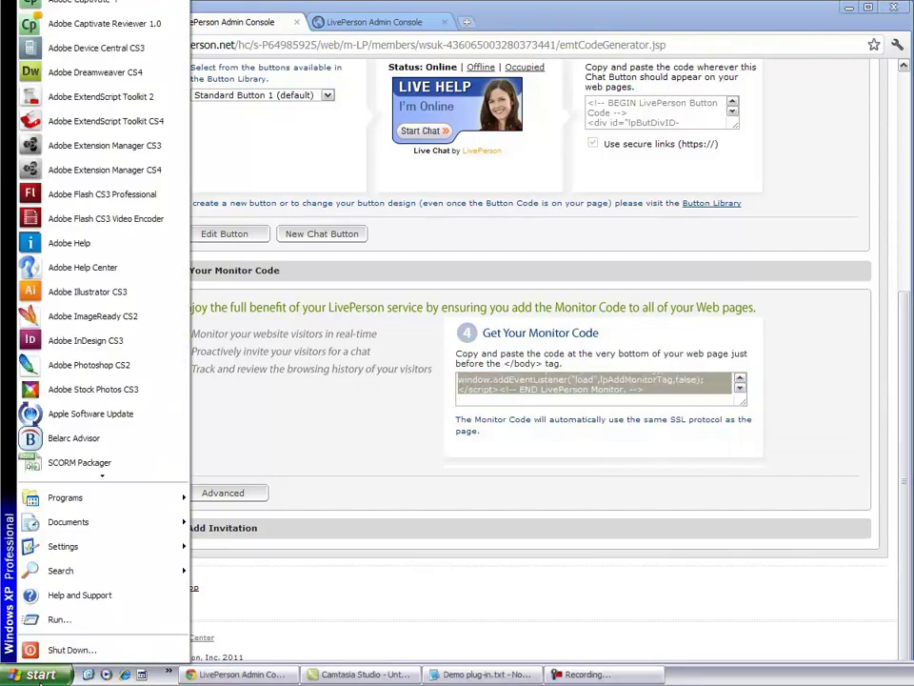
left_click(57, 621)
left_click(102, 659)
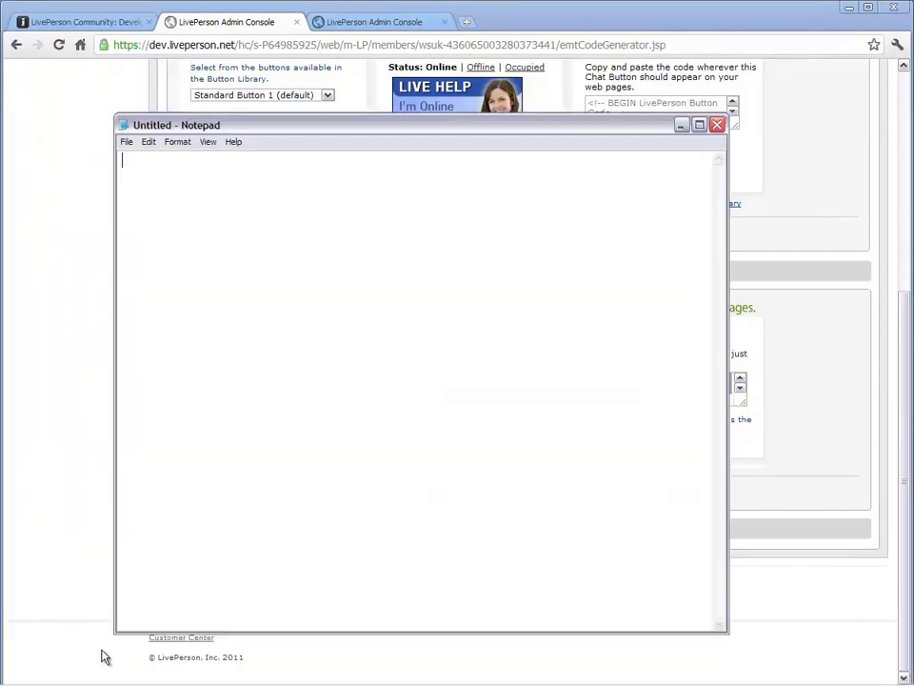
left_click(129, 142)
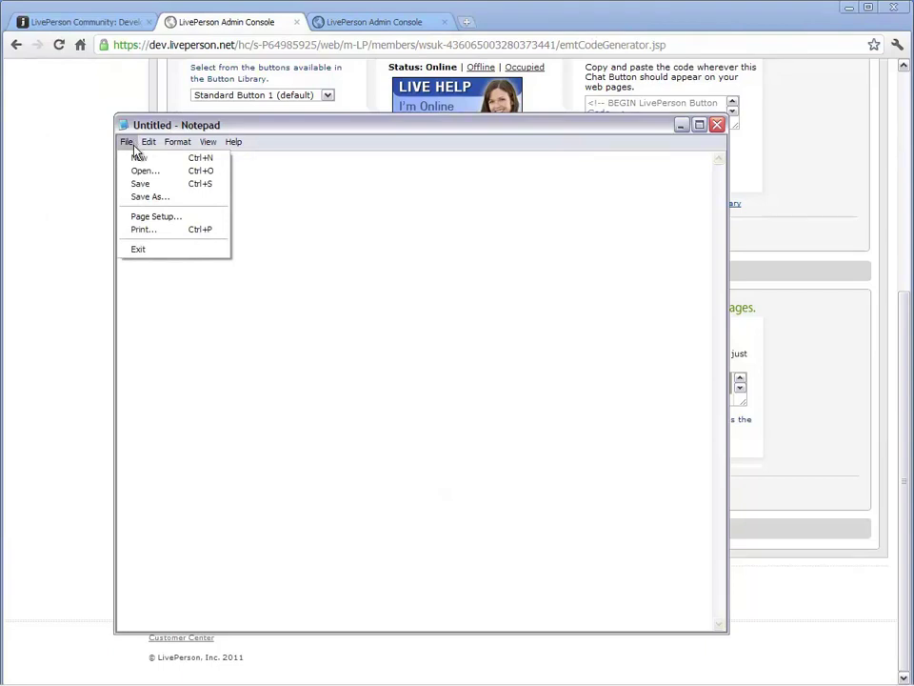
left_click(139, 169)
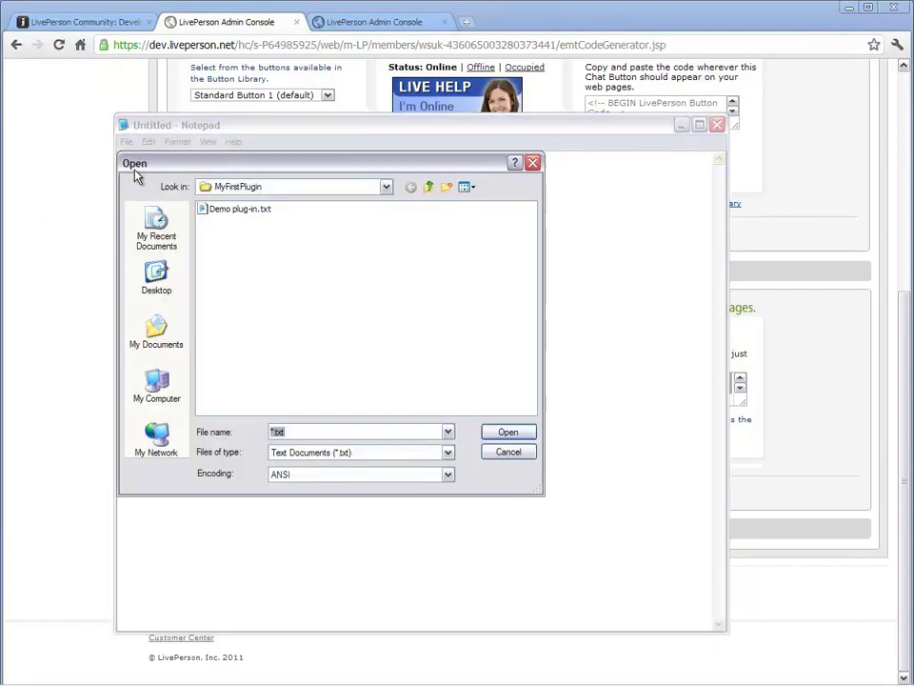
left_click(320, 455)
left_click(319, 476)
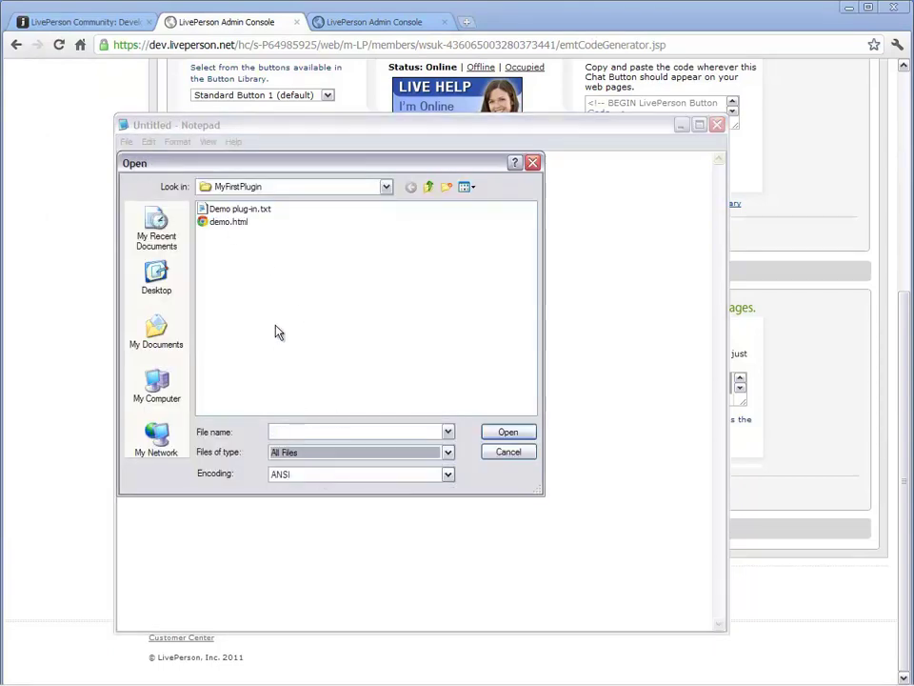
left_click(234, 222)
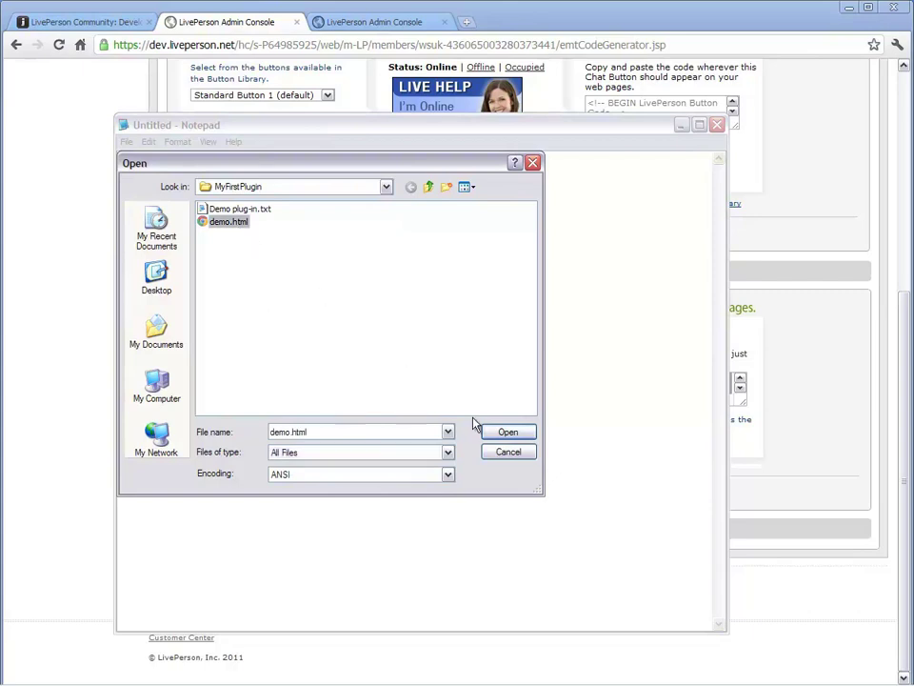
left_click(504, 432)
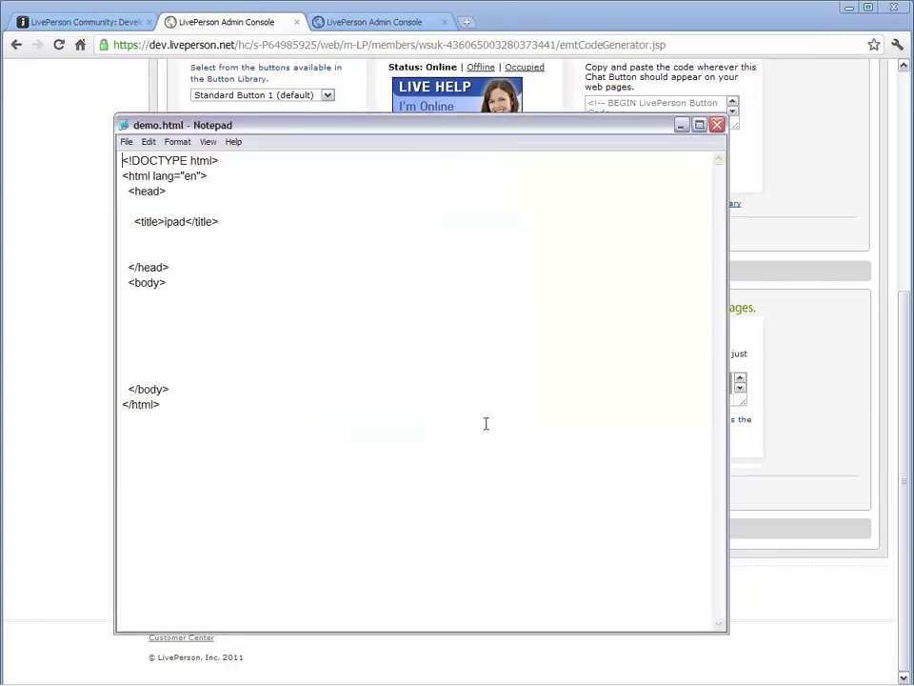
Paste the monitor script into the body of demo.html and save it.
right_click(136, 300)
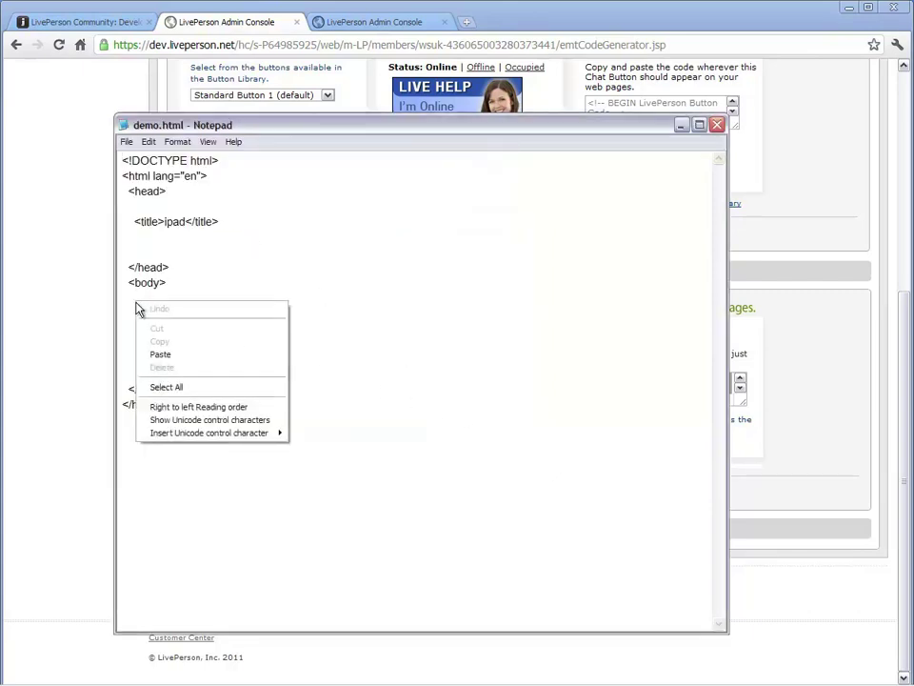
left_click(163, 356)
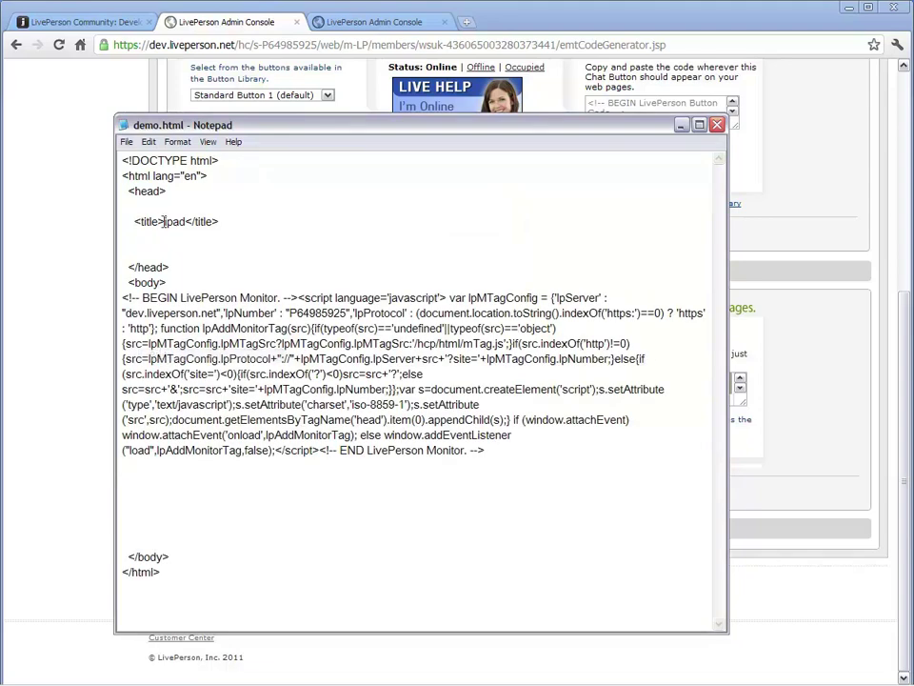
left_click_drag(164, 221, 187, 222)
left_click(203, 257)
left_click(129, 141)
left_click(139, 182)
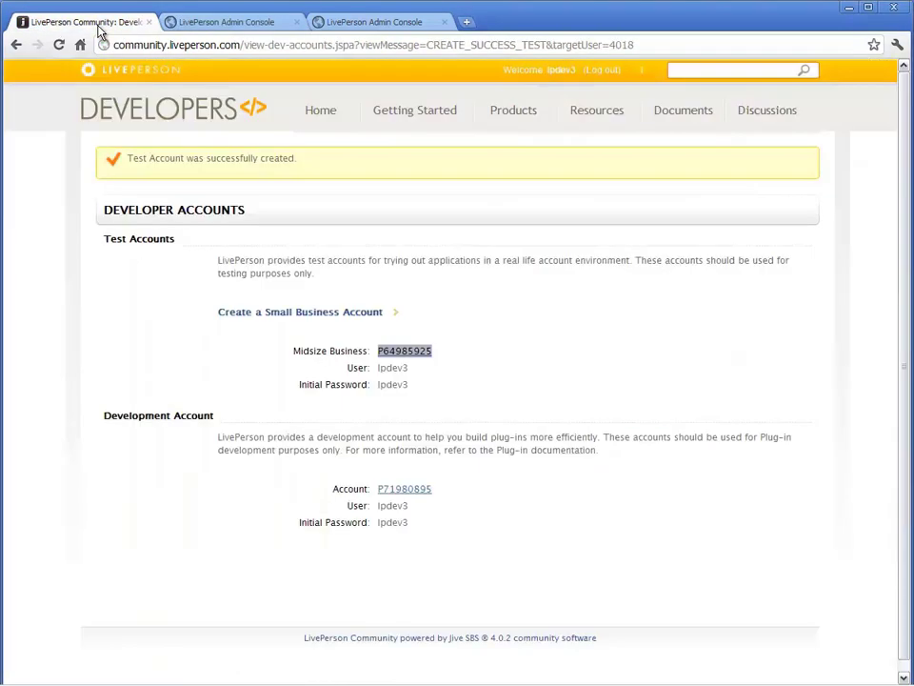
Install the plug-in demo in an account from Resources > API Keys & Accounts > View My Application Keys.
left_click(99, 28)
mouse_move(593, 127)
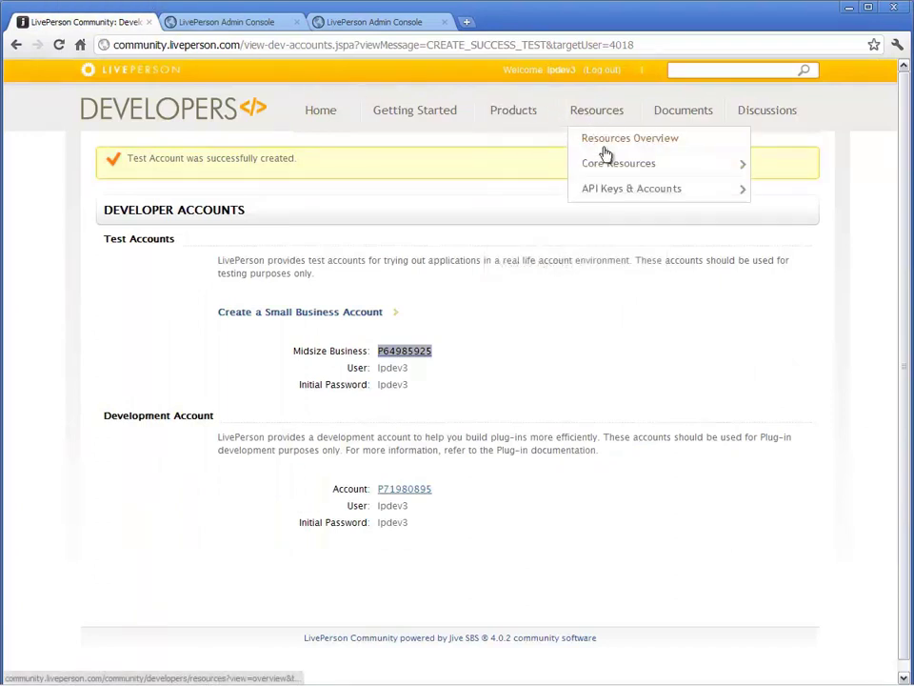
mouse_move(614, 190)
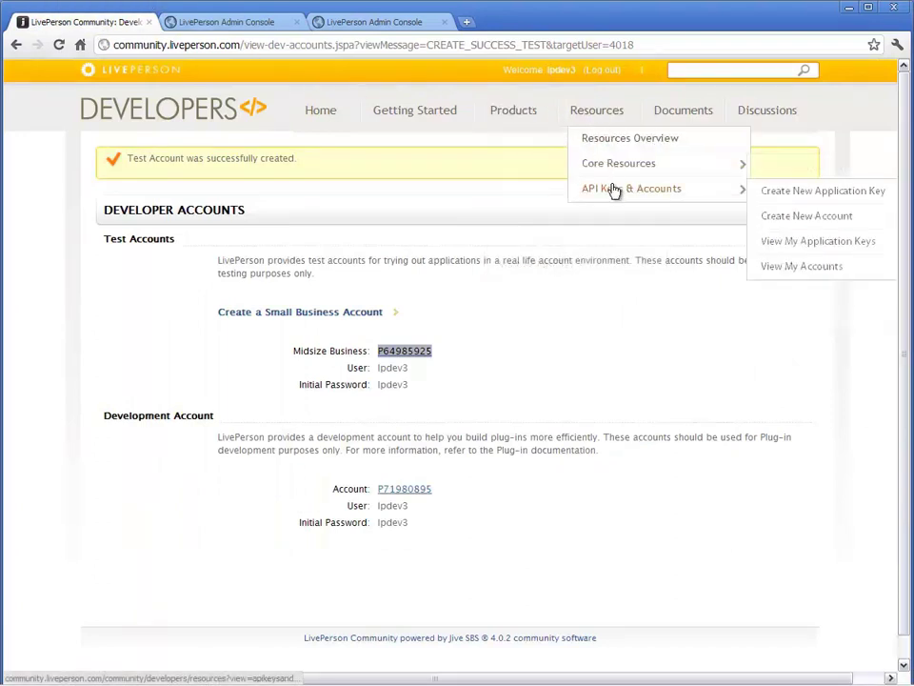
left_click(817, 250)
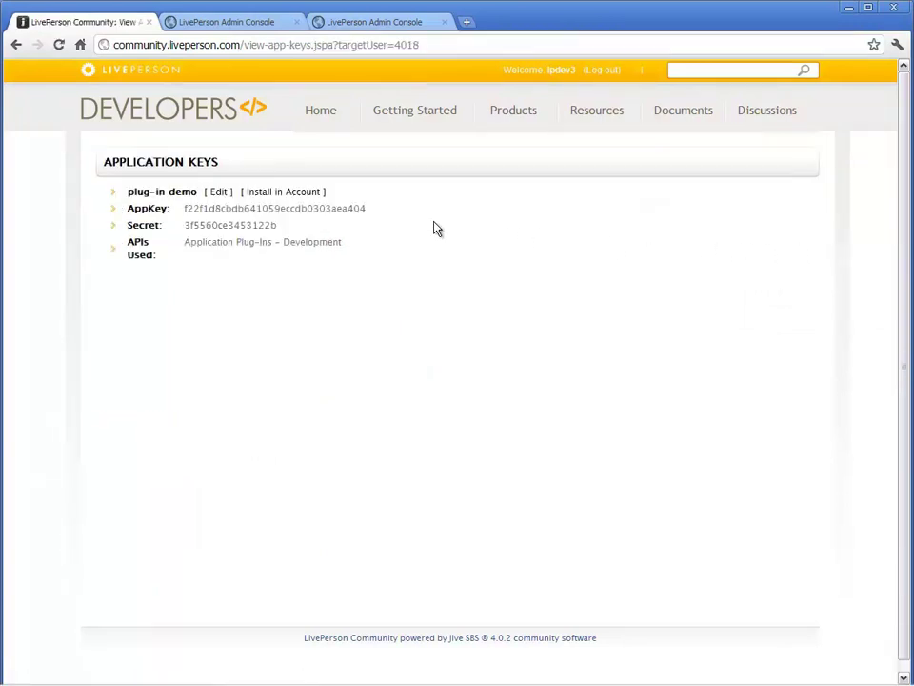
left_click(294, 193)
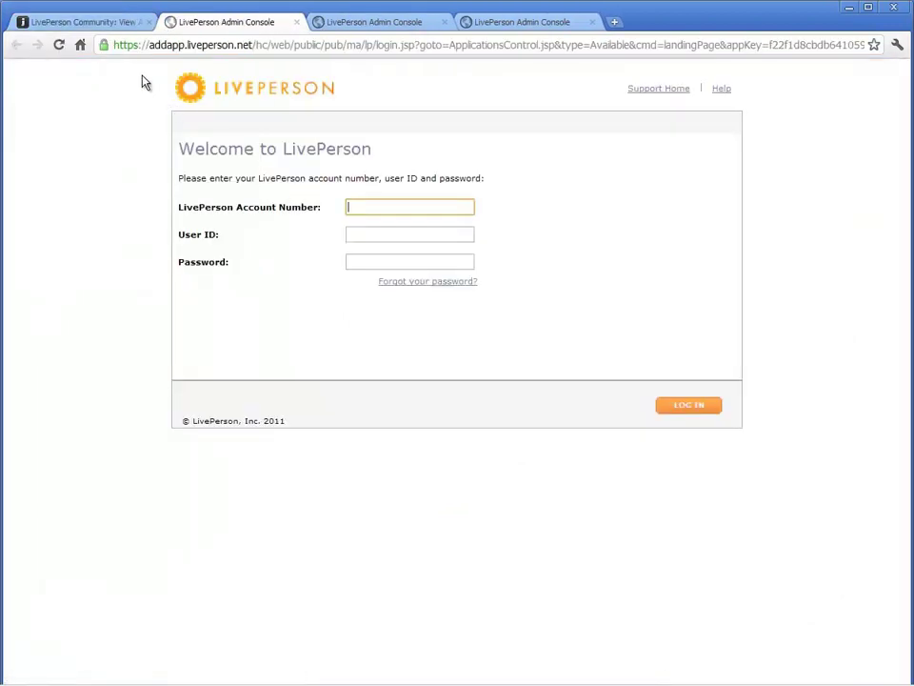
Copy the Midsize Business test account number from View My Accounts.
left_click(112, 23)
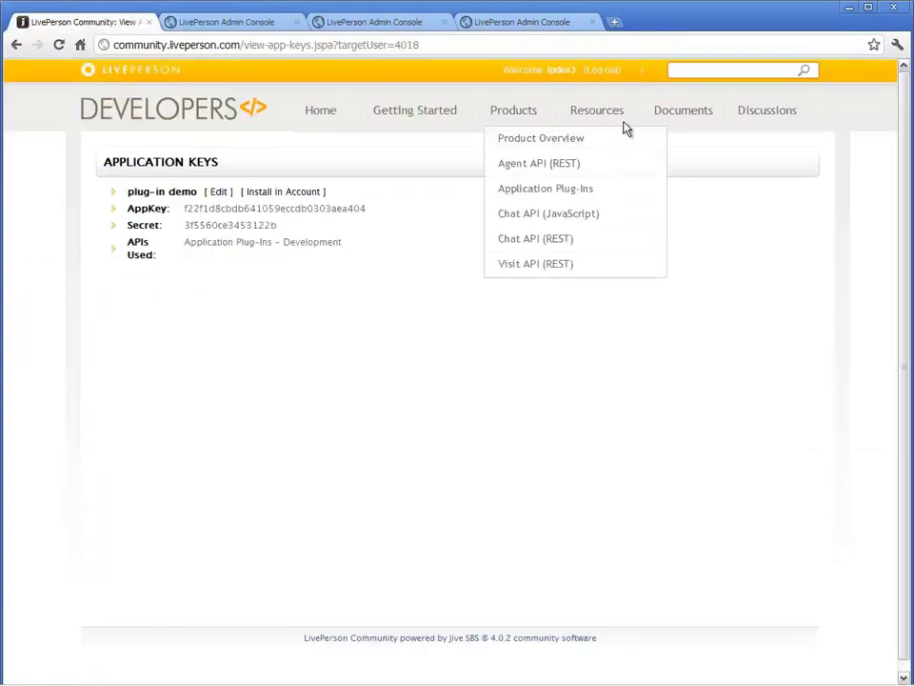
mouse_move(613, 116)
mouse_move(629, 198)
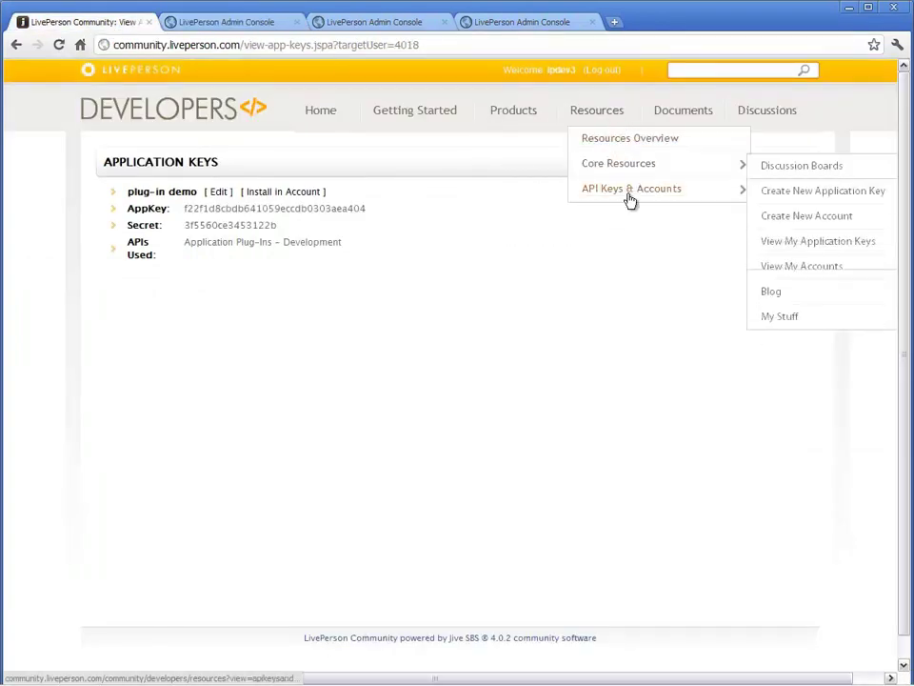
left_click(793, 271)
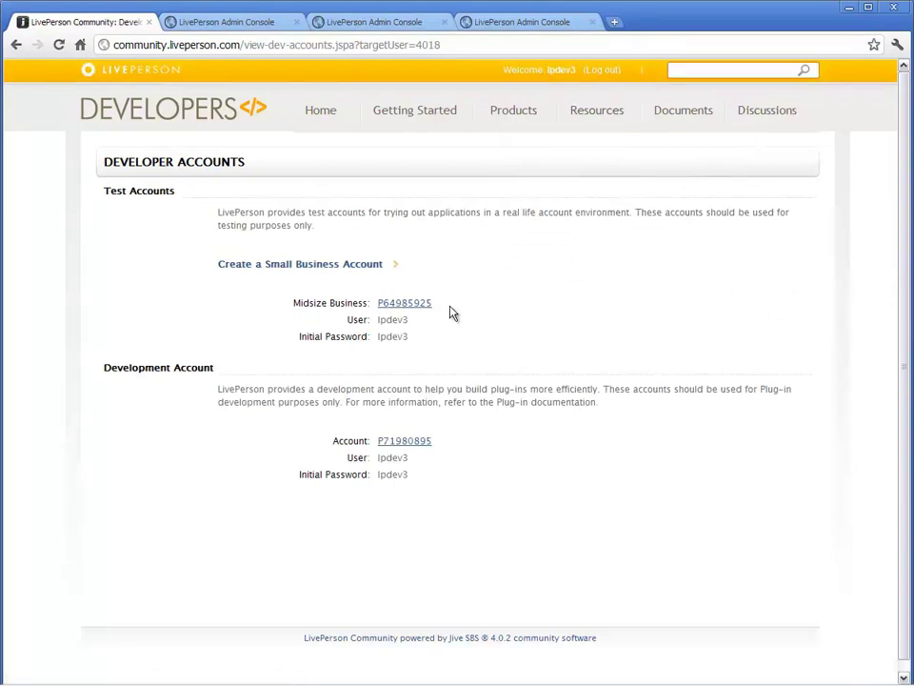
left_click_drag(377, 307, 422, 305)
right_click(421, 306)
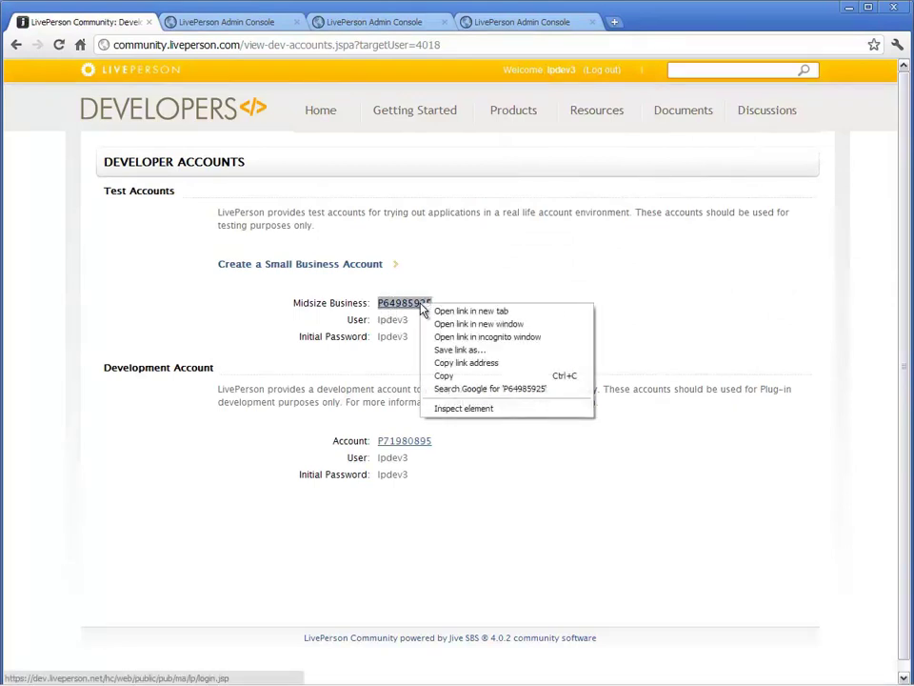
left_click(443, 376)
Log in to the test account with the pasted account number, user ID and password.
left_click(232, 22)
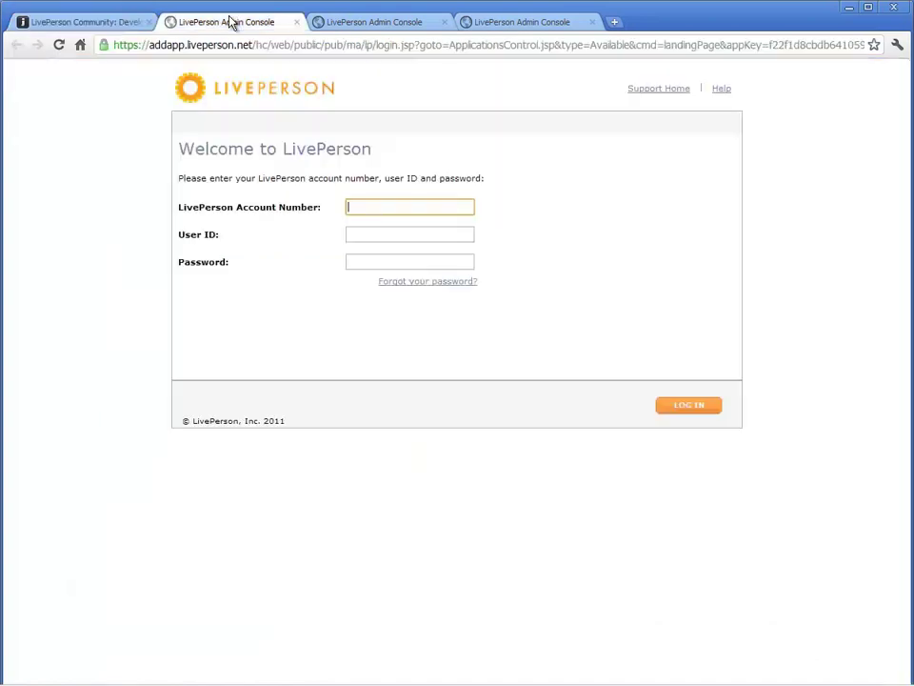
right_click(363, 215)
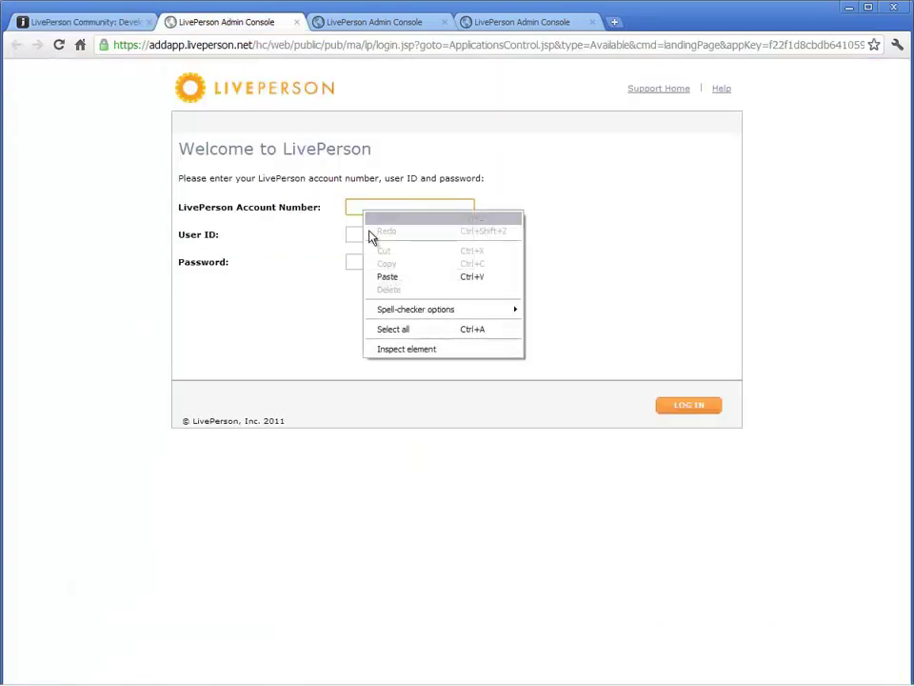
left_click(387, 278)
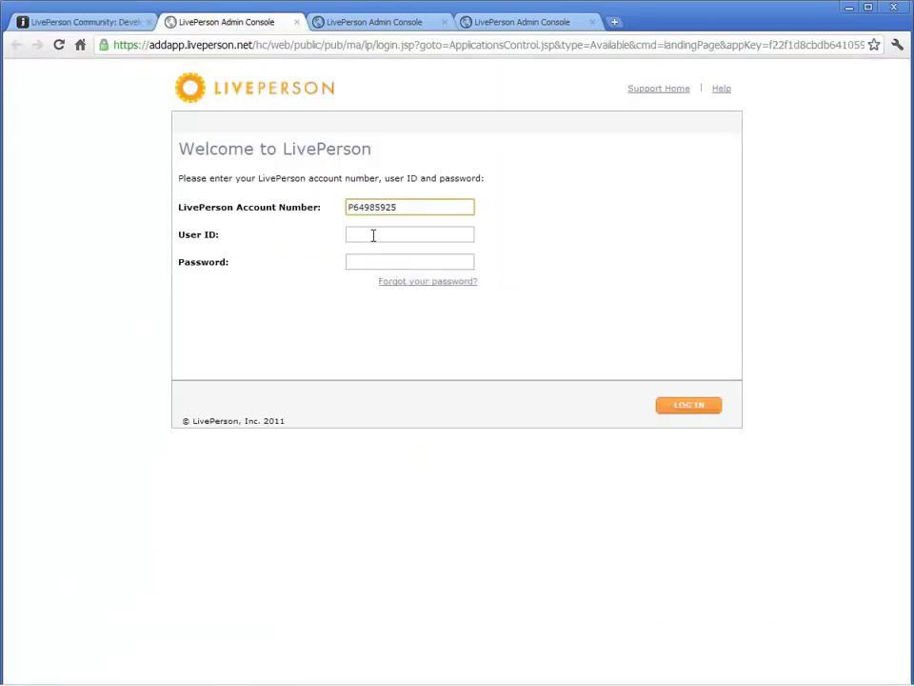
left_click(374, 234)
type("lpdev3")
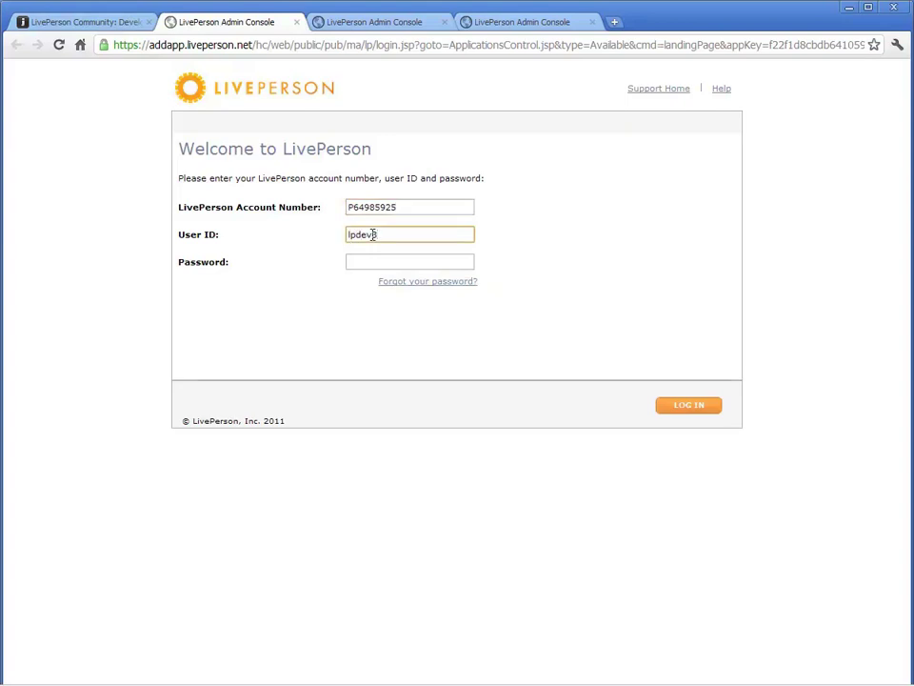
key("Tab")
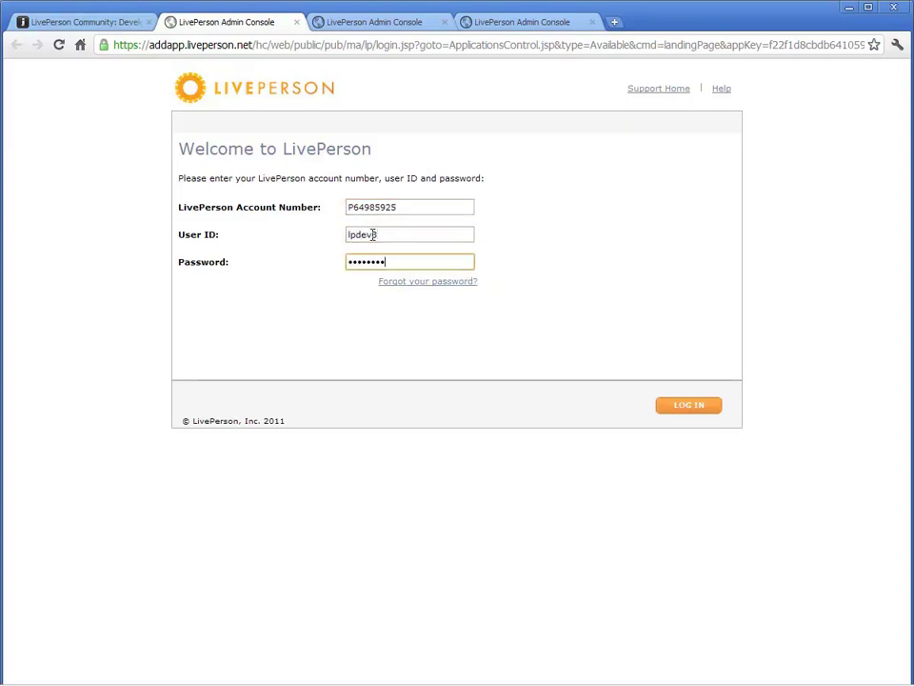
left_click(674, 408)
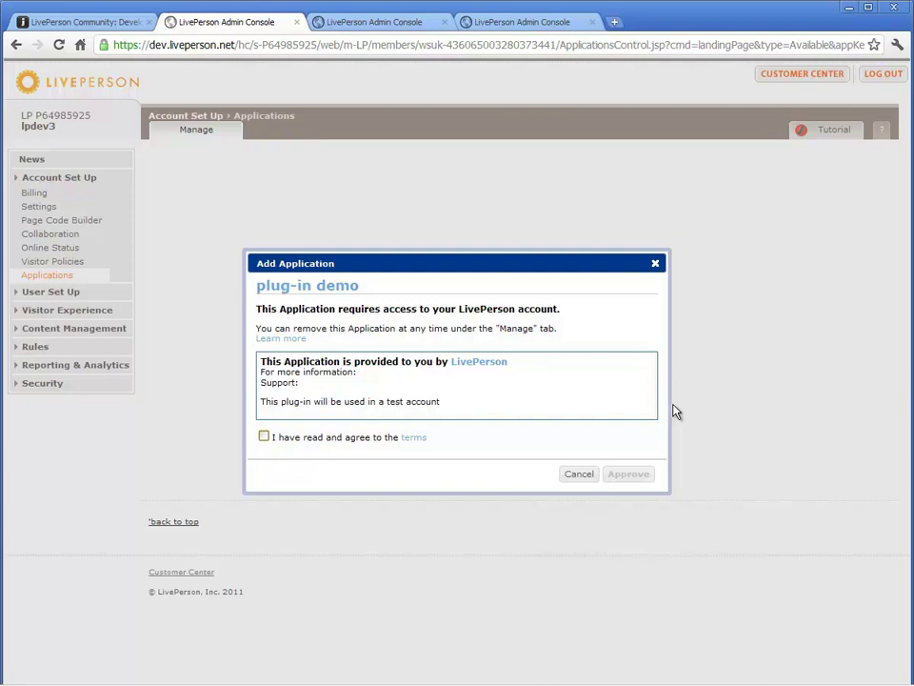
Open the local demo.html from MyFirstPlugin in a new Chrome tab via Ctrl+O.
left_click(614, 22)
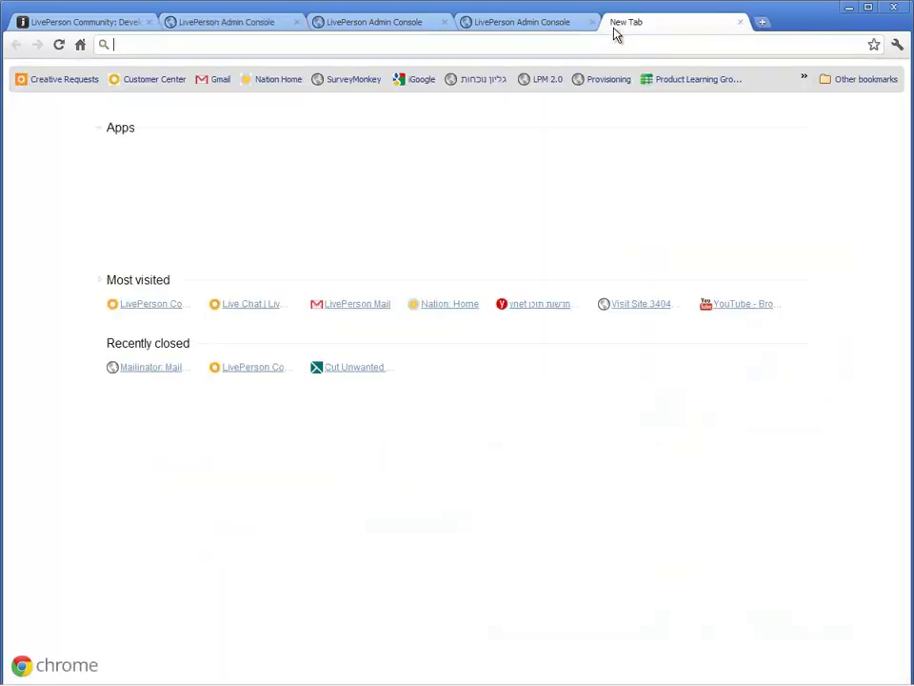
key("ctrl+o")
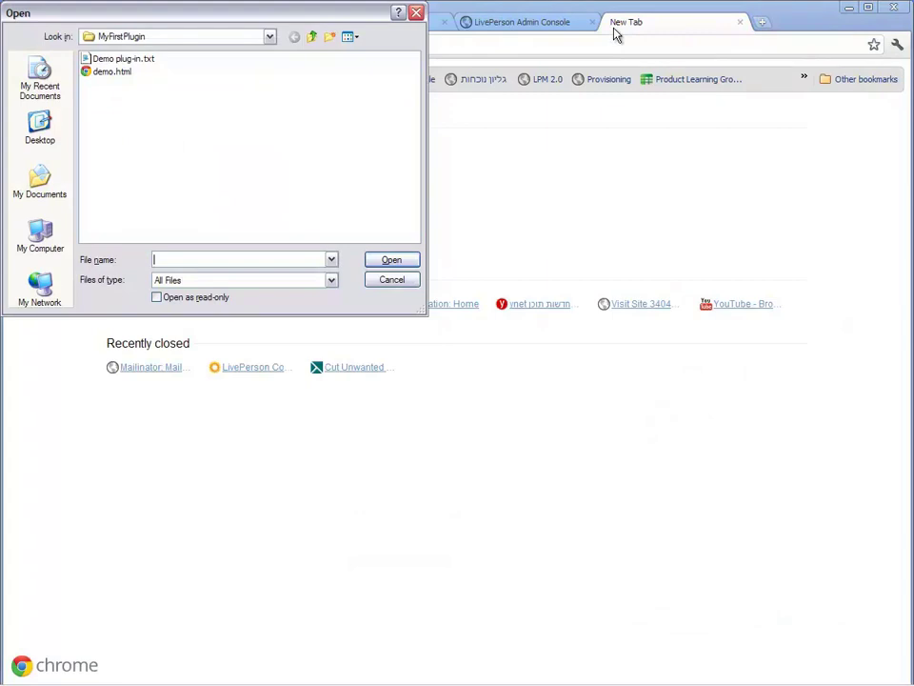
left_click(114, 72)
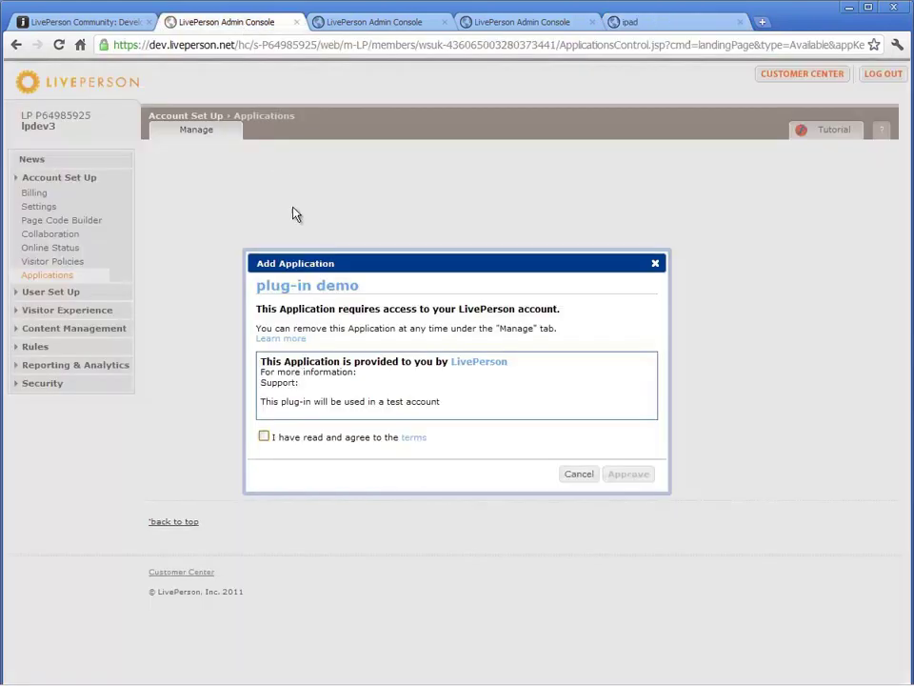
Accept the terms, approve the plug-in demo, and open its rule under Rules > Visitor Rules.
left_click(263, 437)
left_click(625, 478)
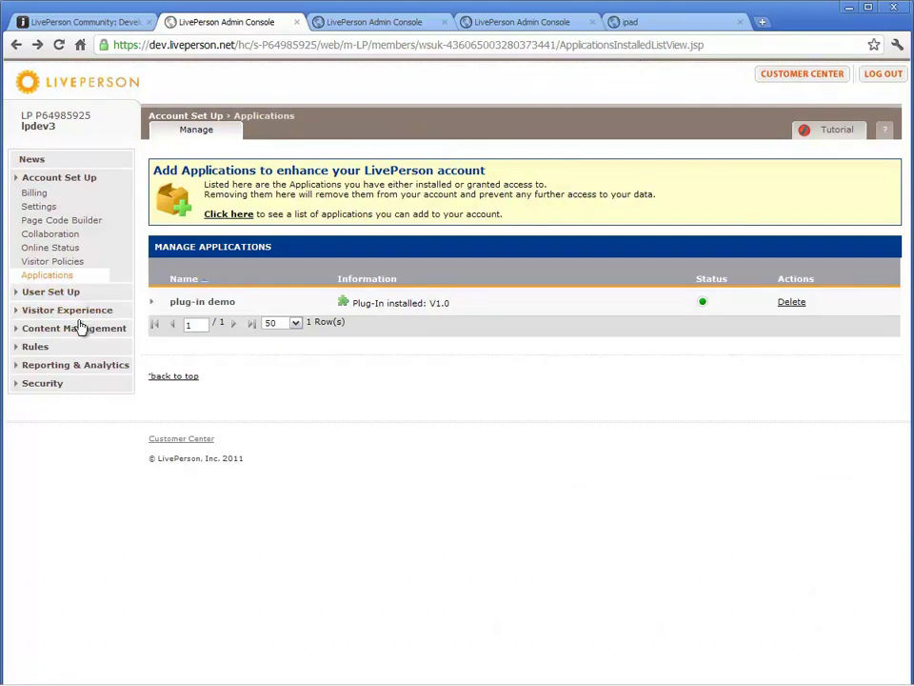
left_click(55, 348)
left_click(54, 364)
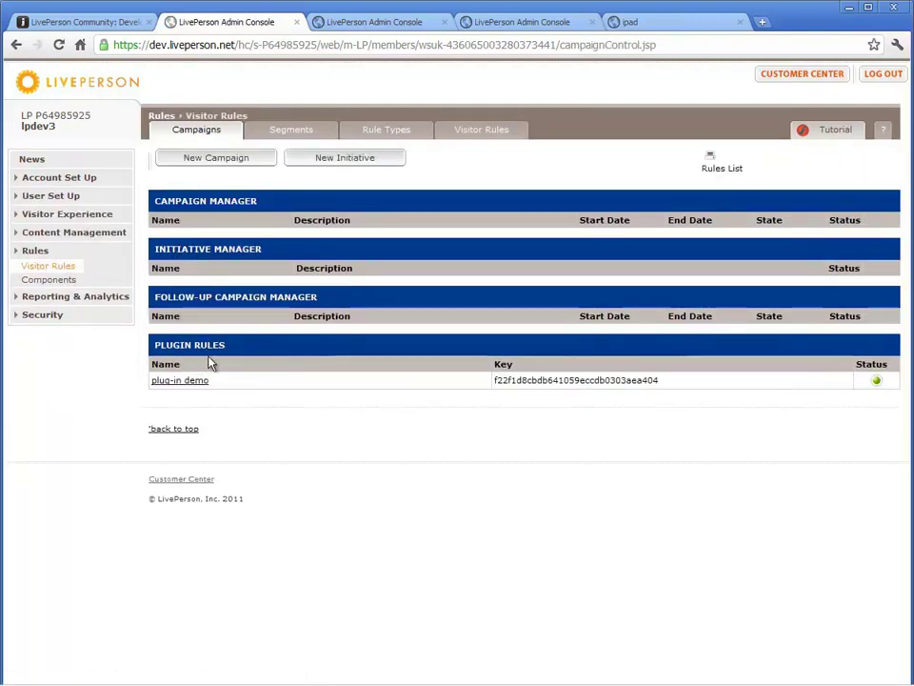
left_click(182, 383)
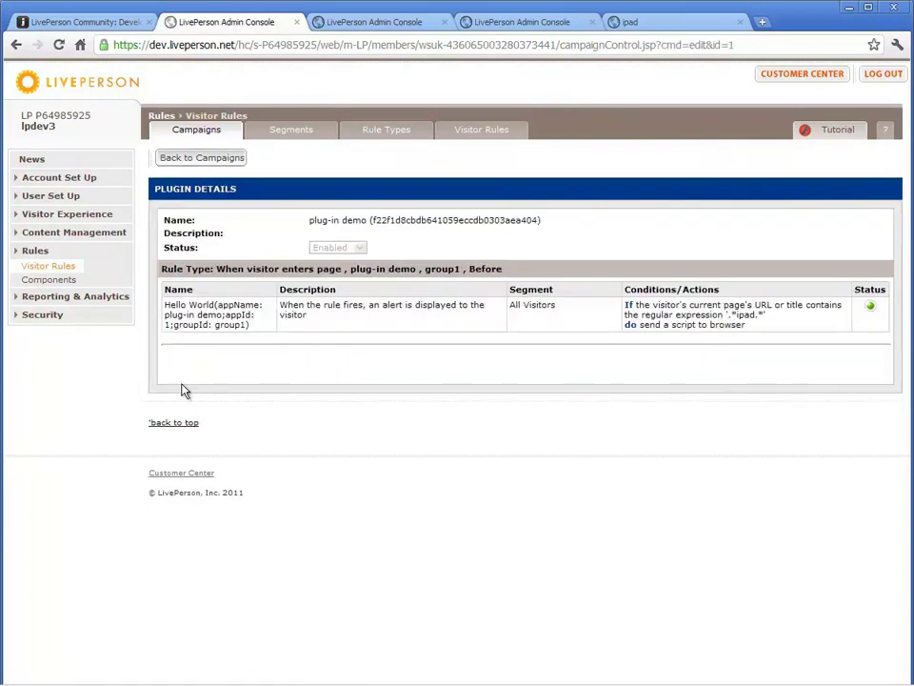
Reload the ipad demo.html tab to trigger the Hello World alert.
left_click(632, 28)
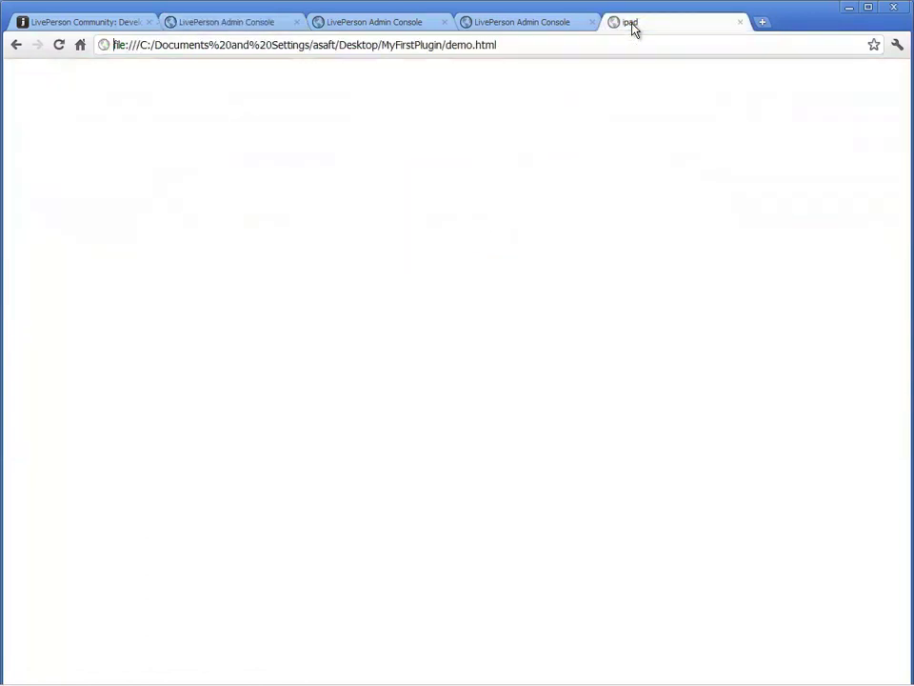
left_click(59, 46)
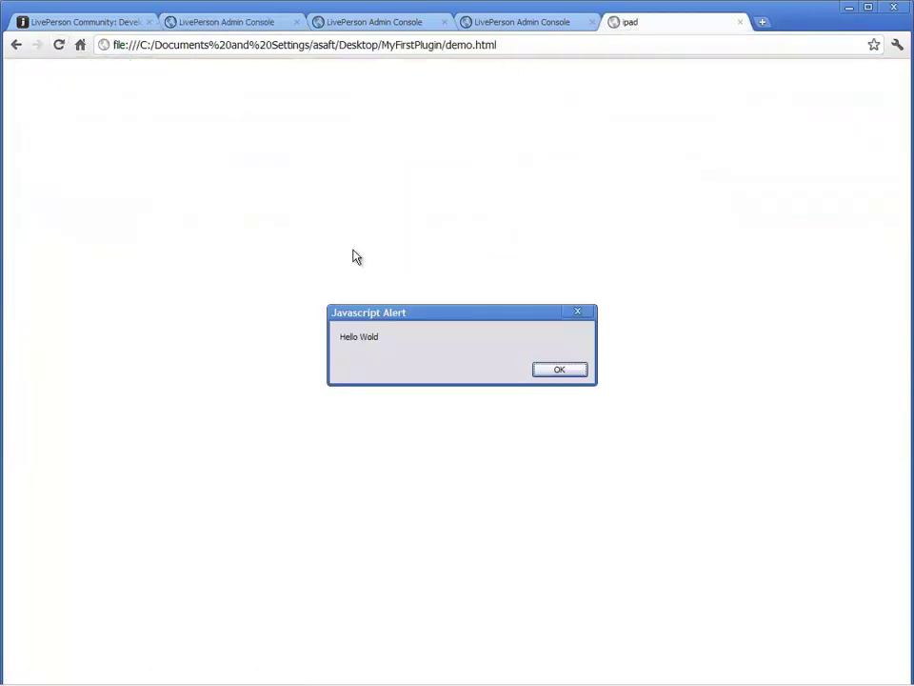